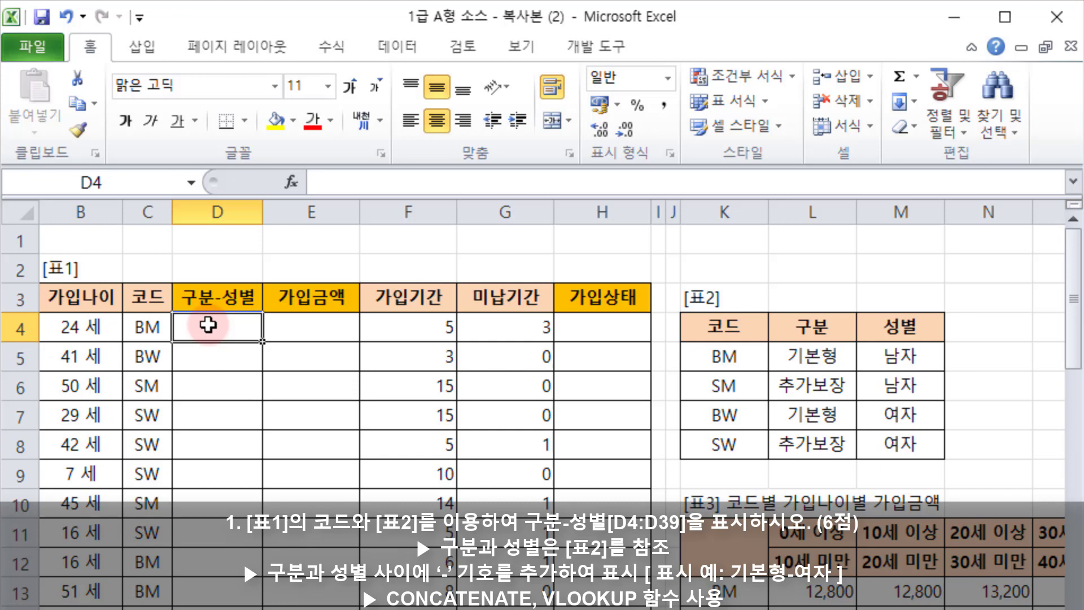
# Step: Examine the empty 구분-성별 column, the code in C4 and the lookup range K5:M8 of [표2]
pyautogui.moveTo(215, 323); pyautogui.dragTo(210, 541)
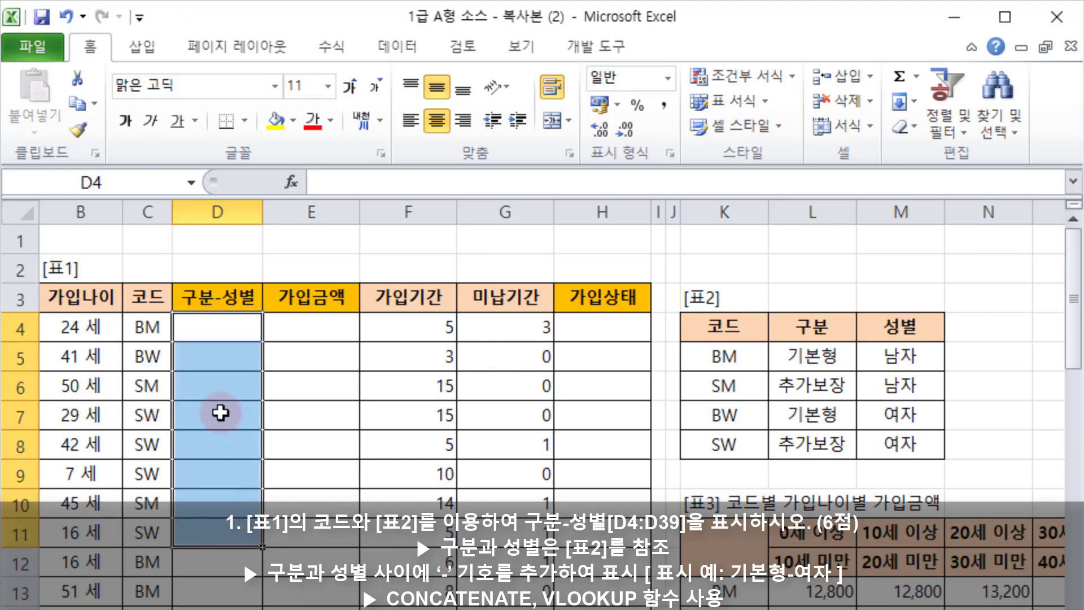
pyautogui.click(216, 327)
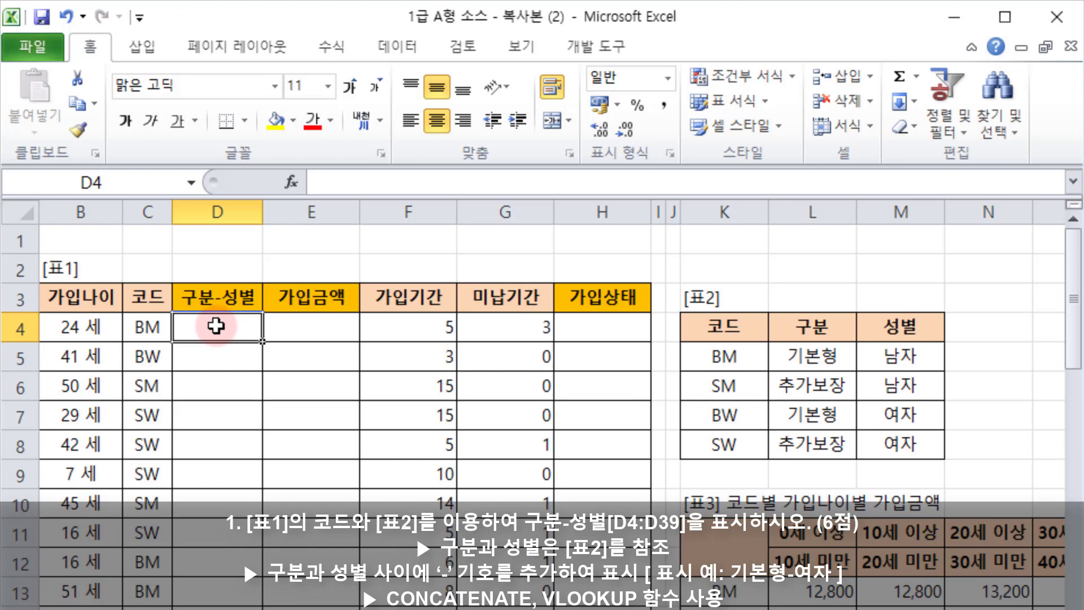
pyautogui.click(138, 319)
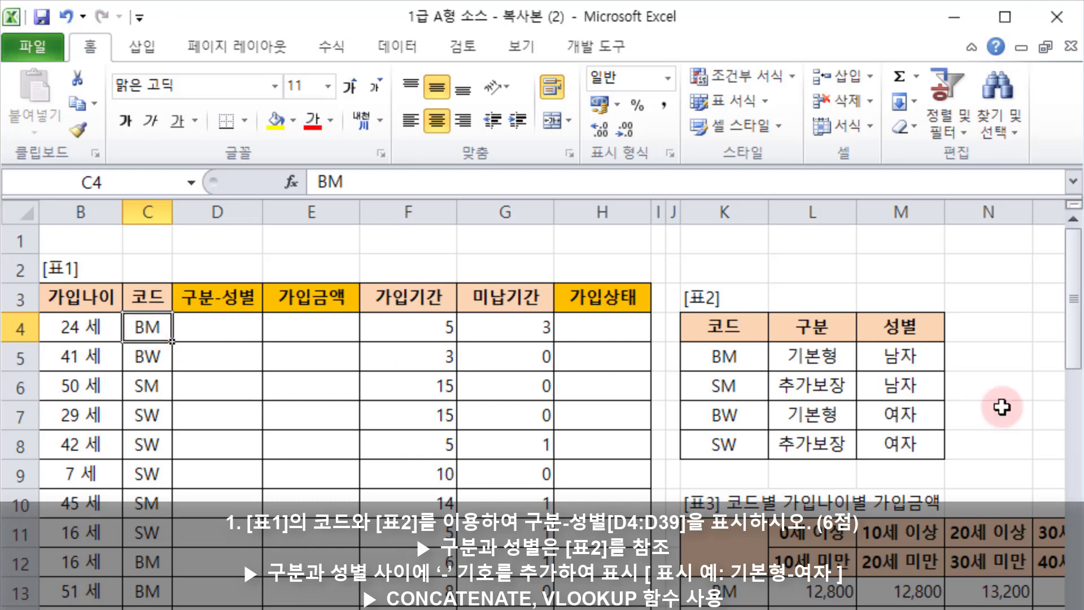
pyautogui.click(809, 357)
pyautogui.click(901, 356)
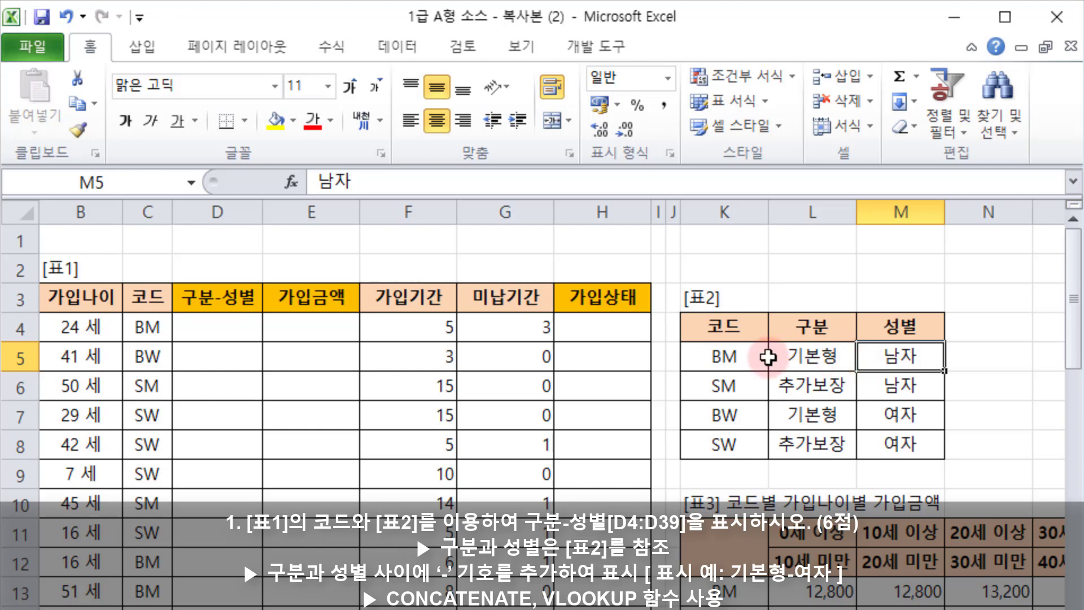
pyautogui.click(204, 334)
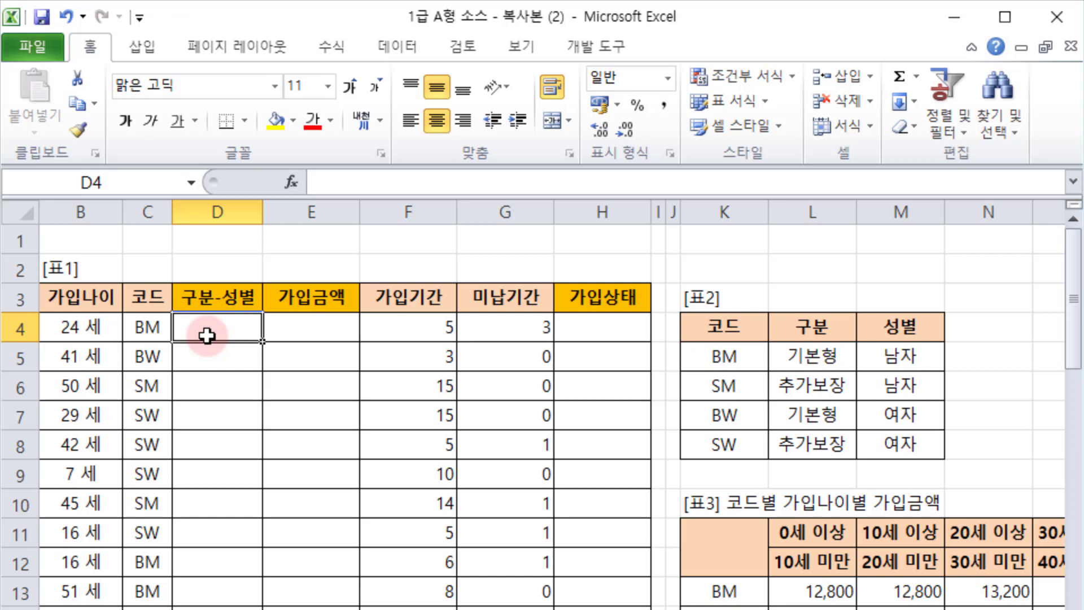
pyautogui.click(150, 329)
pyautogui.moveTo(720, 354); pyautogui.dragTo(898, 446)
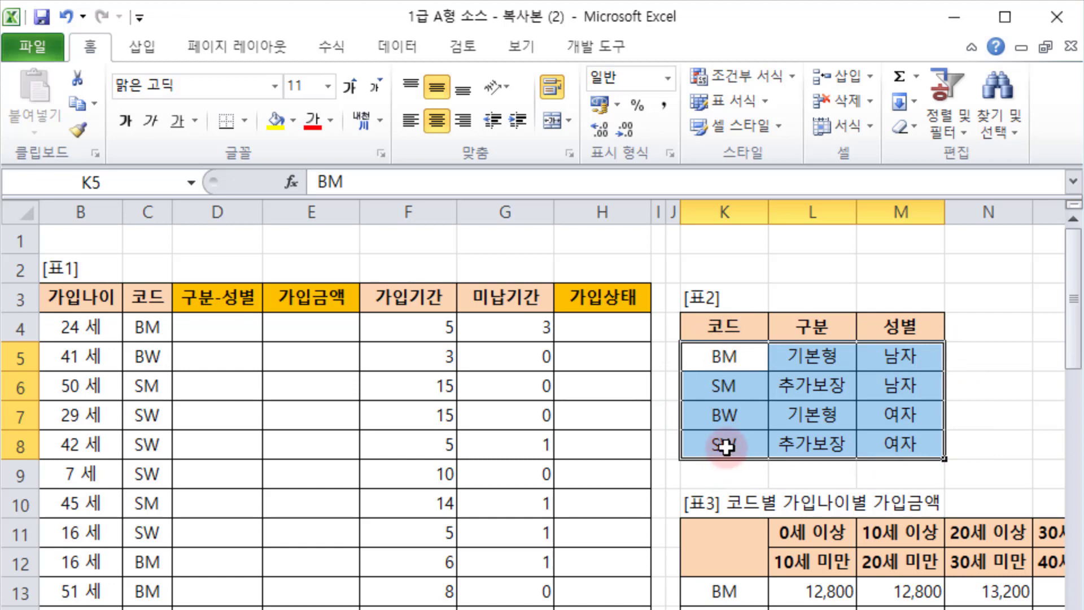
# Step: Start a CONCATENATE function in D4 with a nested vlookup() as Text1, and open the VLOOKUP arguments
pyautogui.click(223, 324)
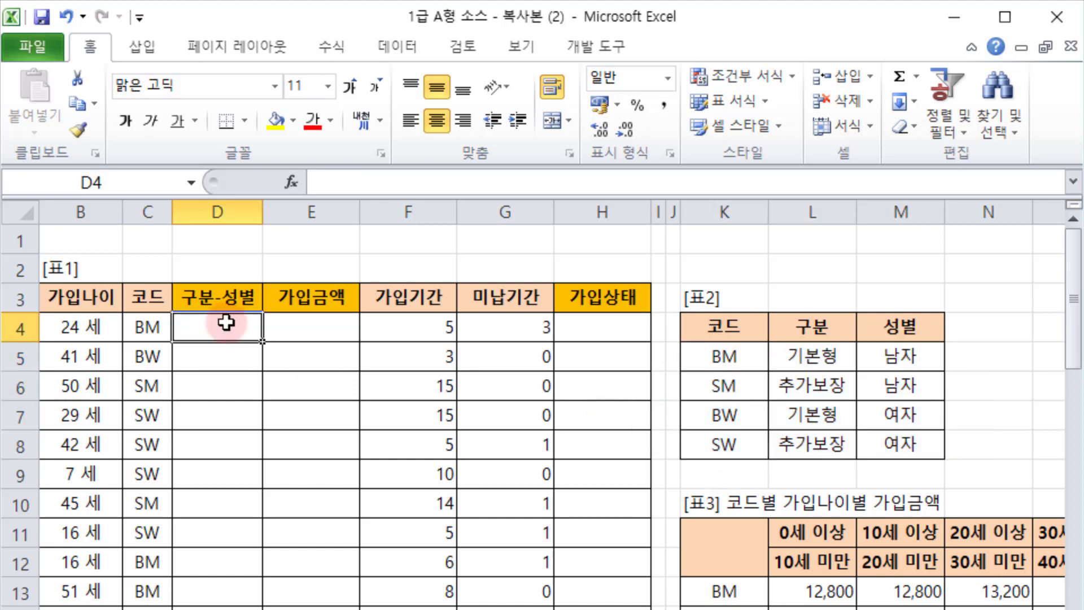
pyautogui.click(291, 182)
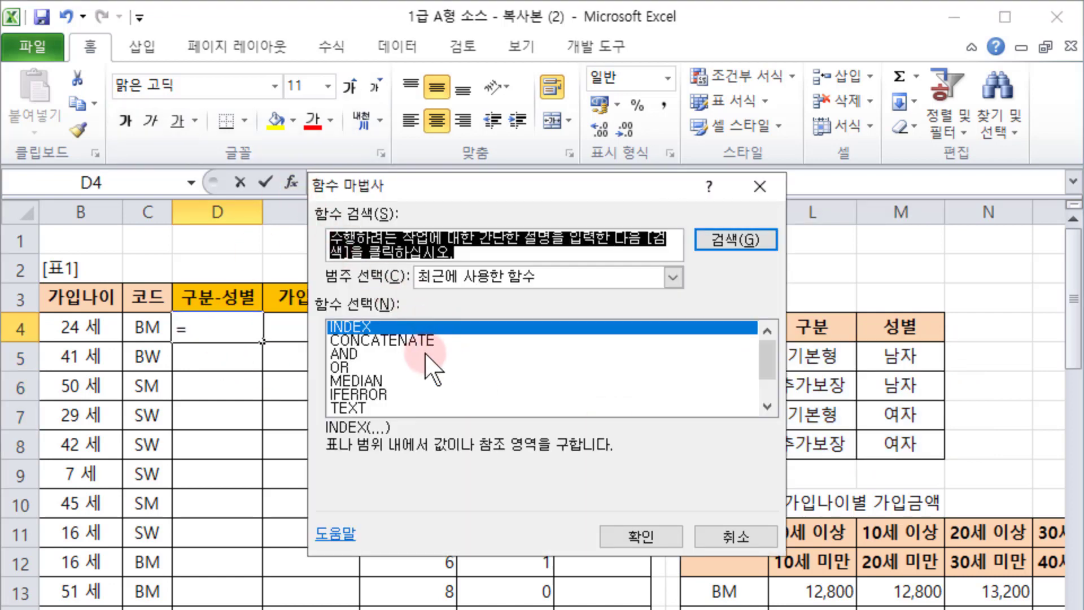
pyautogui.doubleClick(414, 341)
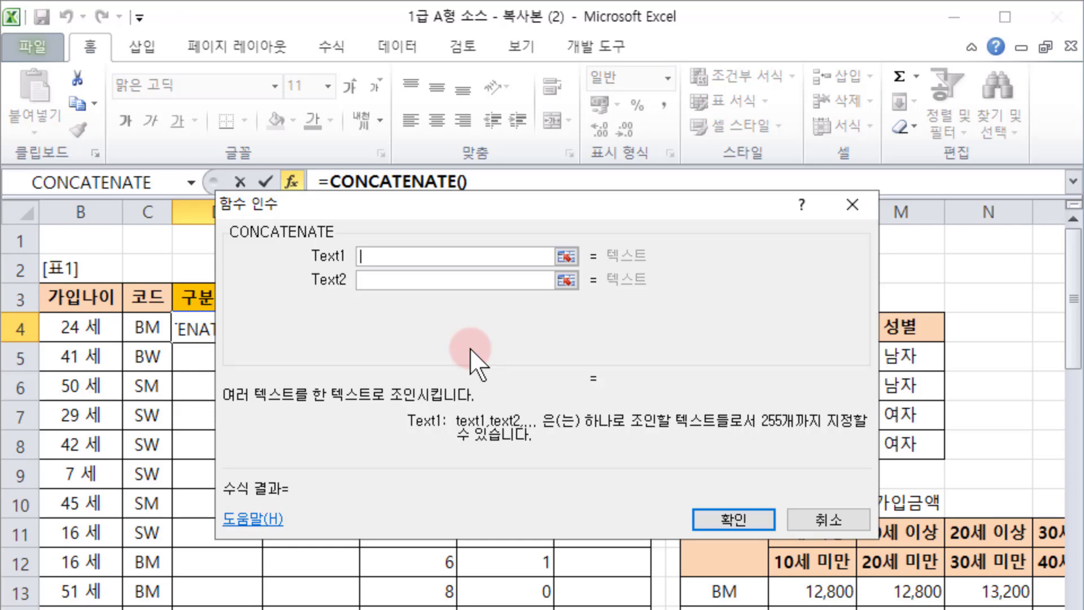
pyautogui.write('vloo')
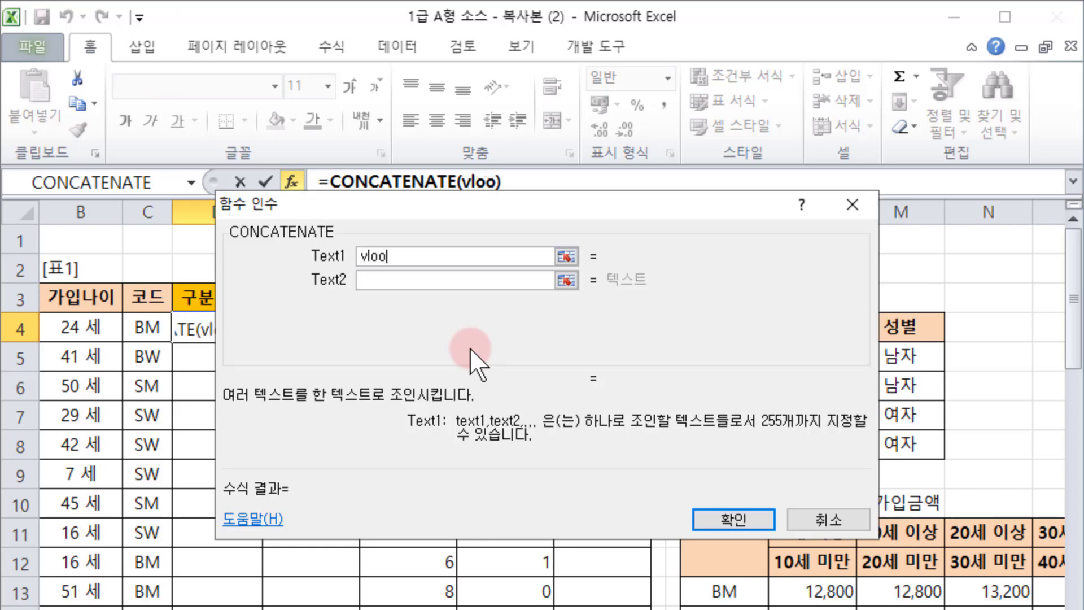
pyautogui.write('kup()')
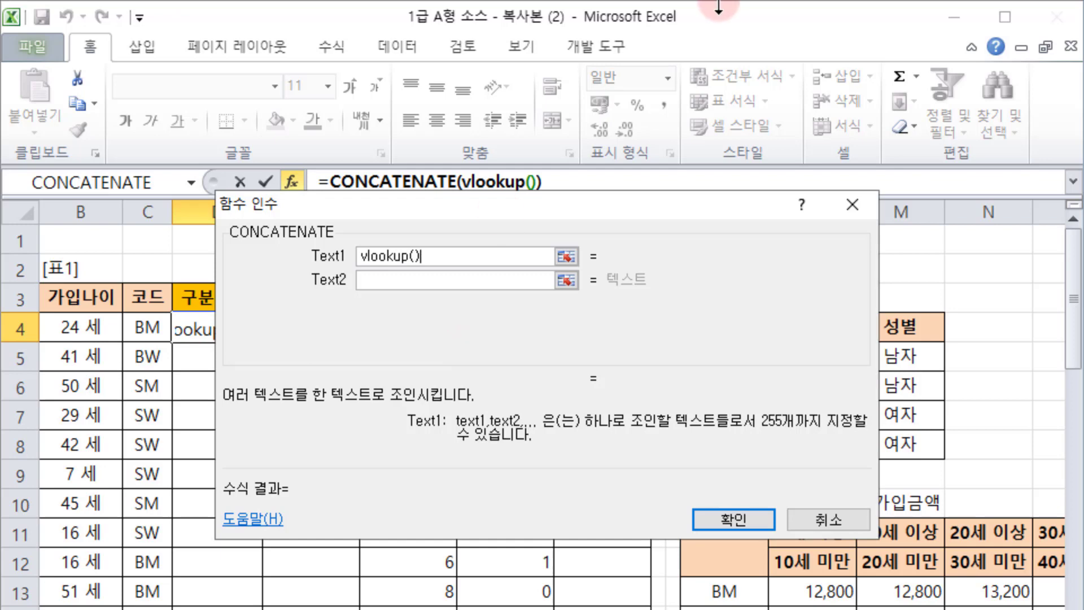
pyautogui.moveTo(478, 205); pyautogui.dragTo(489, 244)
pyautogui.click(530, 183)
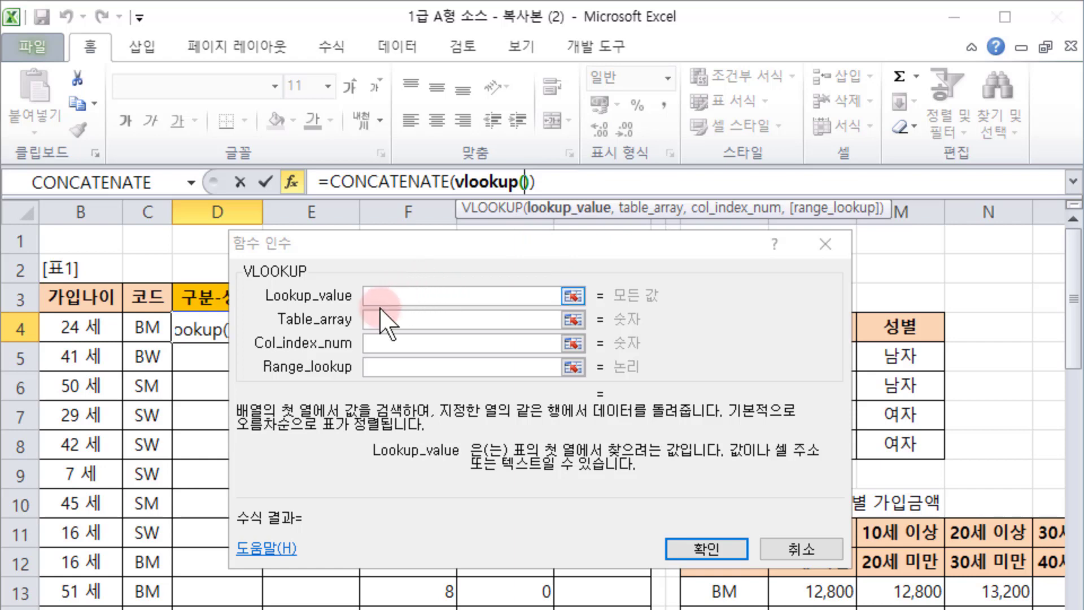
# Step: Set the first VLOOKUP's lookup value to C4 and its table array to K5:M8
pyautogui.click(384, 293)
pyautogui.click(147, 326)
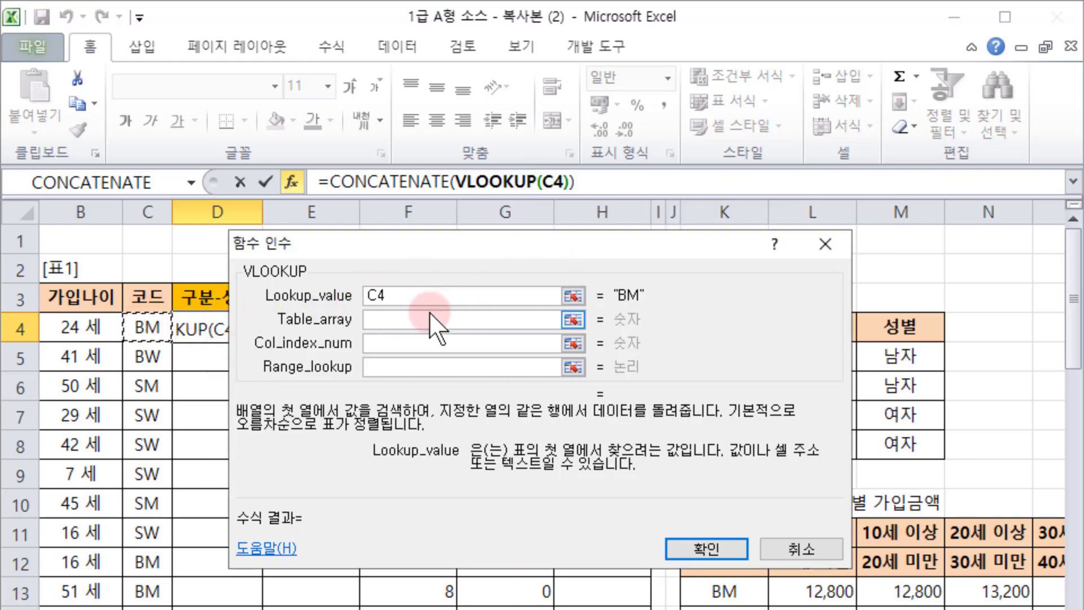
pyautogui.click(402, 320)
pyautogui.moveTo(568, 245); pyautogui.dragTo(531, 377)
pyautogui.moveTo(725, 356); pyautogui.dragTo(901, 444)
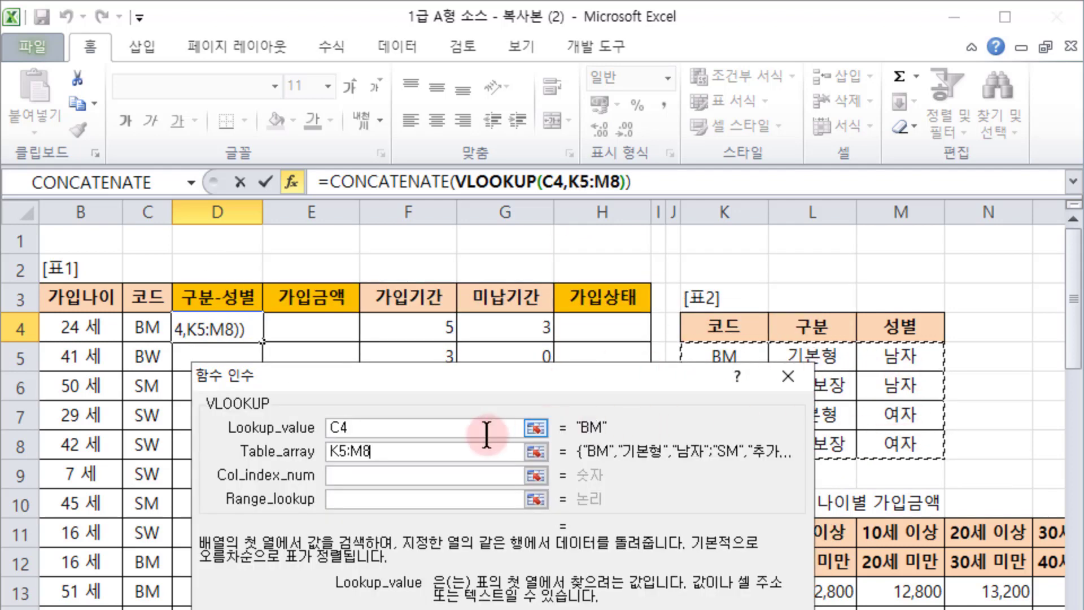
# Step: Set the first VLOOKUP's column index to 2 and its range lookup to false
pyautogui.click(361, 477)
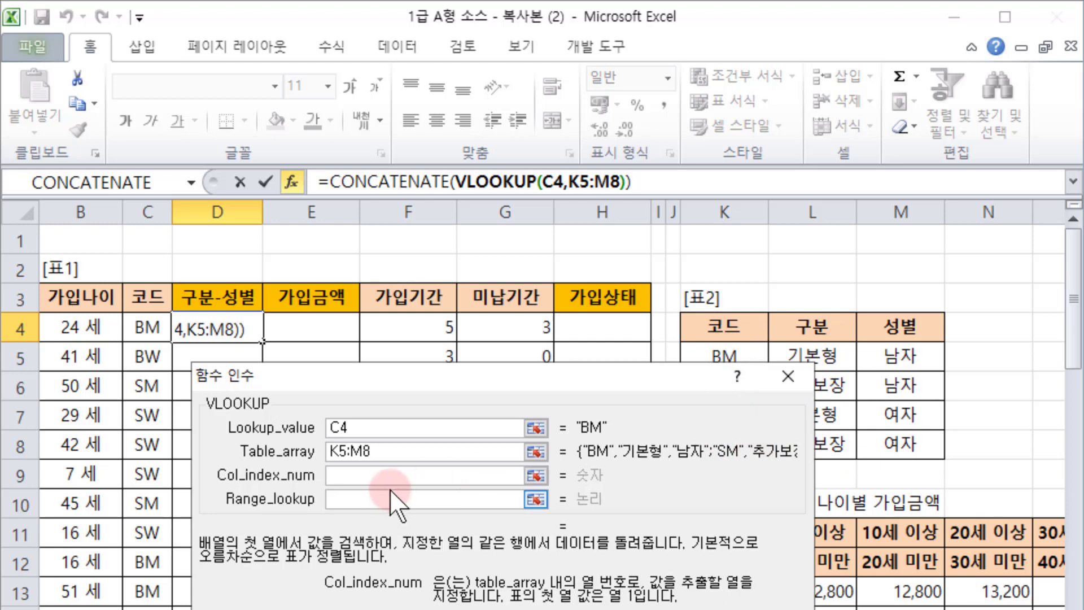
pyautogui.write('2')
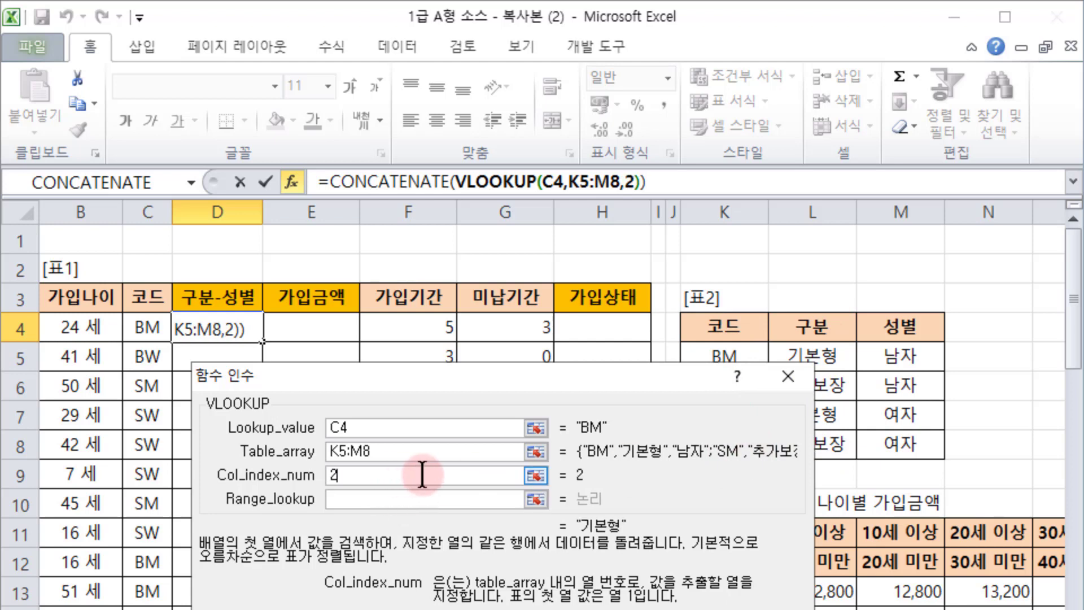
pyautogui.click(393, 452)
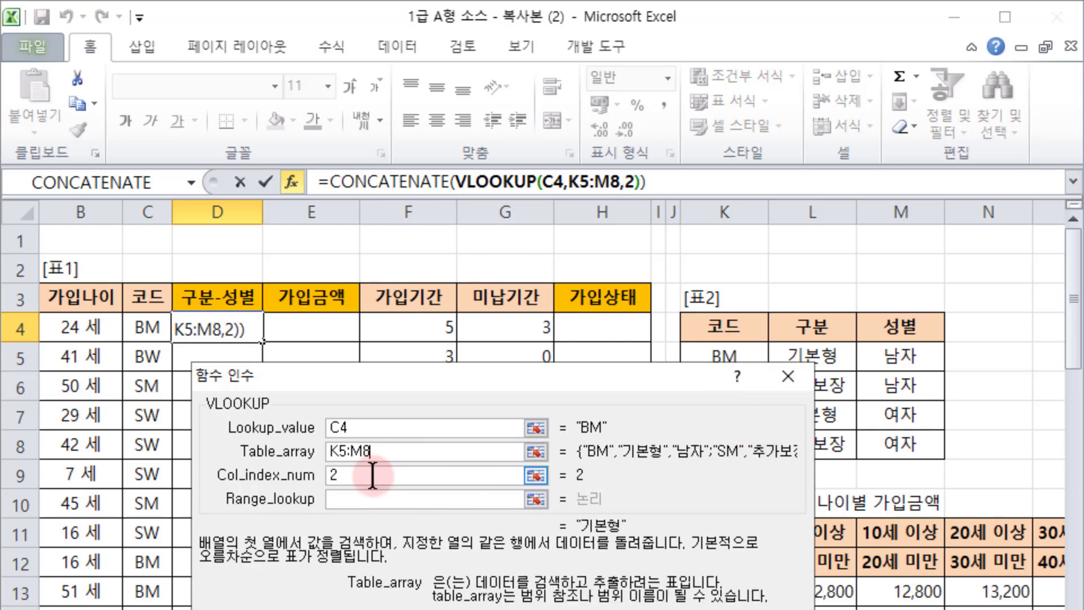
pyautogui.click(373, 476)
pyautogui.click(387, 452)
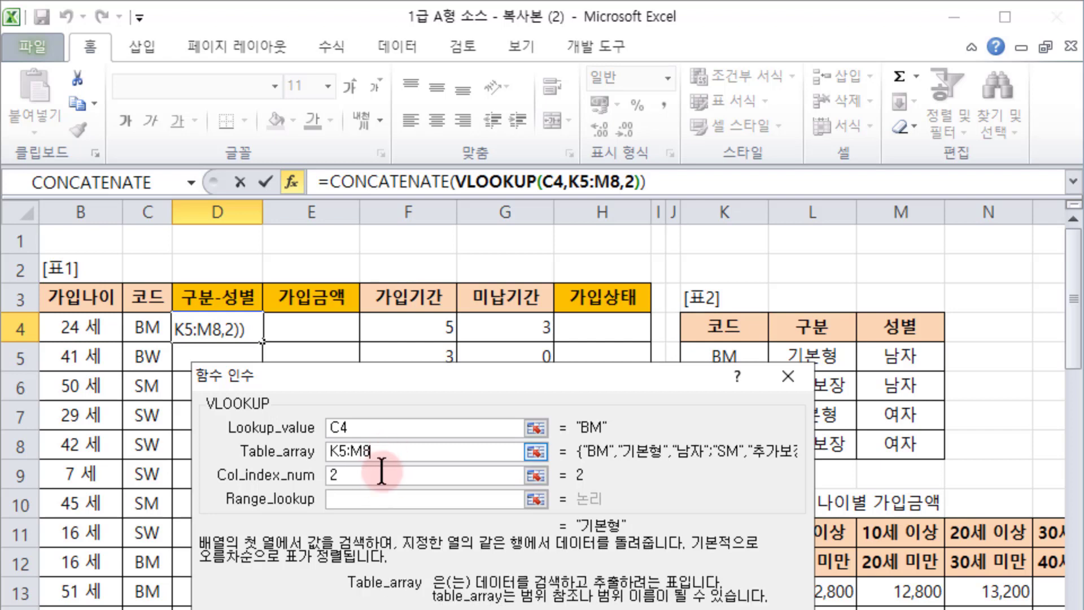
pyautogui.click(377, 477)
pyautogui.click(359, 502)
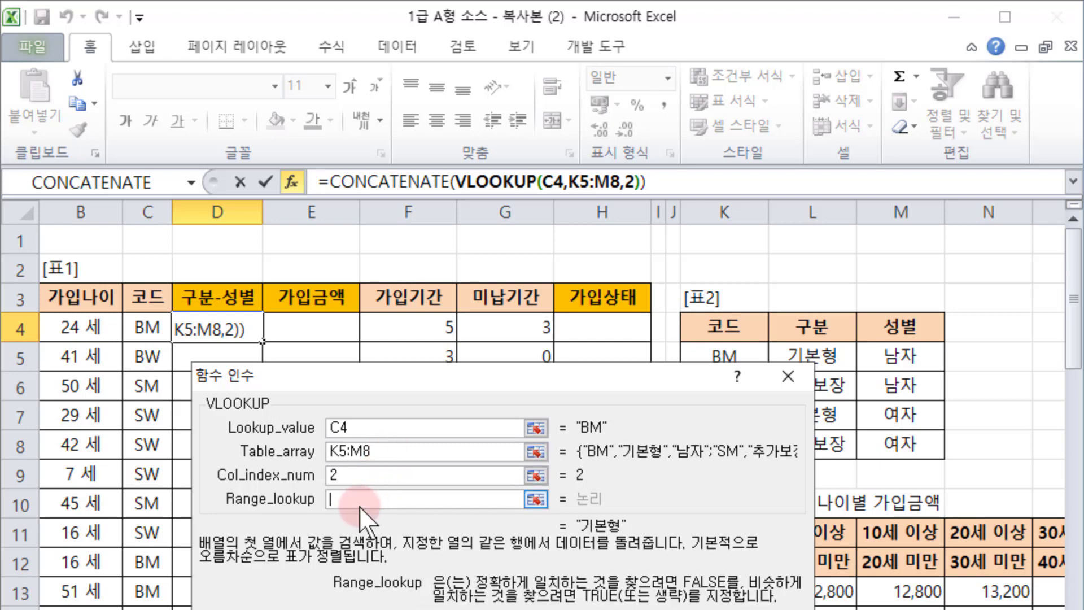
pyautogui.write('fas')
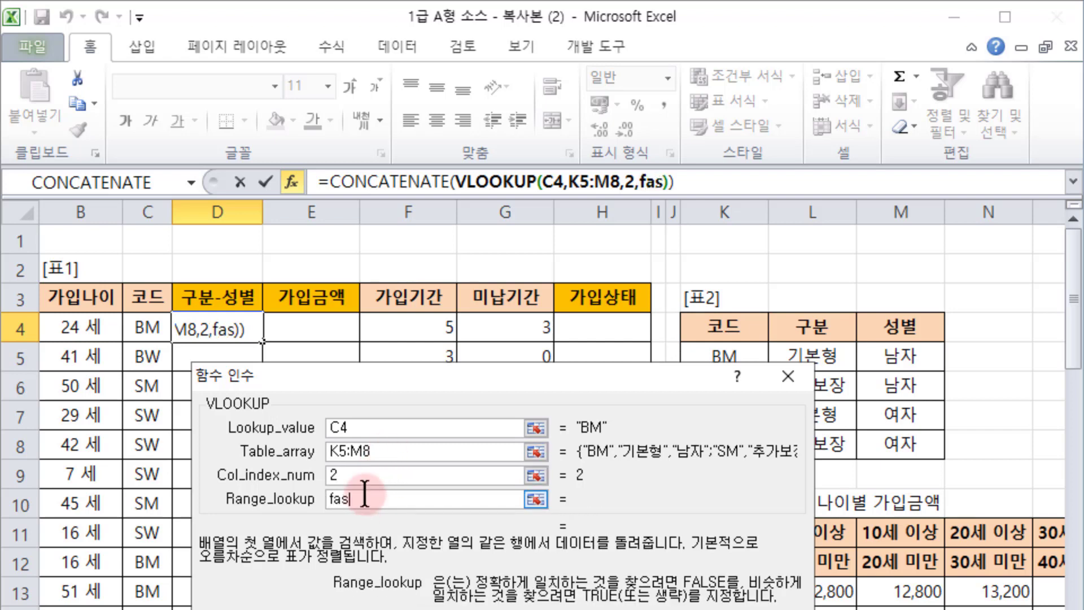
pyautogui.press('BackSpace')
pyautogui.write('lse')
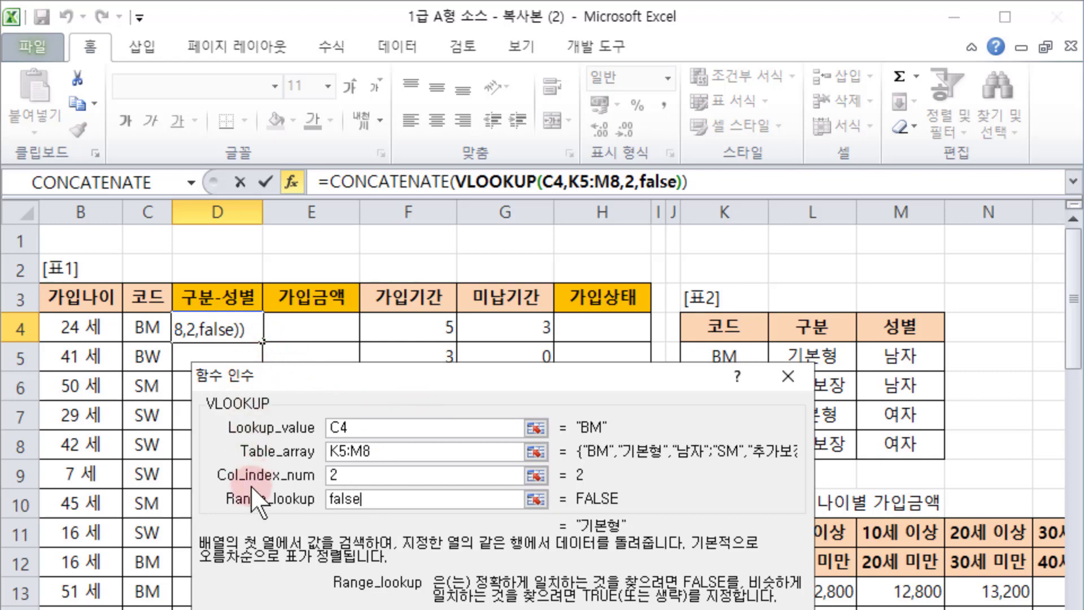
pyautogui.click(251, 589)
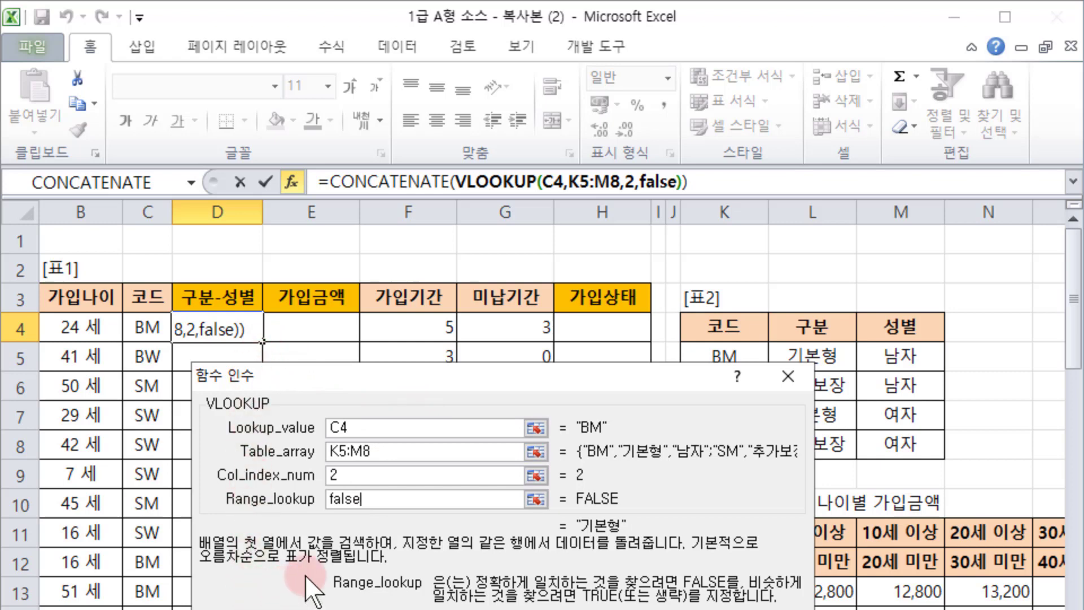
# Step: Make the first VLOOKUP's table array an absolute reference, $K$5:$M$8
pyautogui.moveTo(383, 452); pyautogui.dragTo(313, 456)
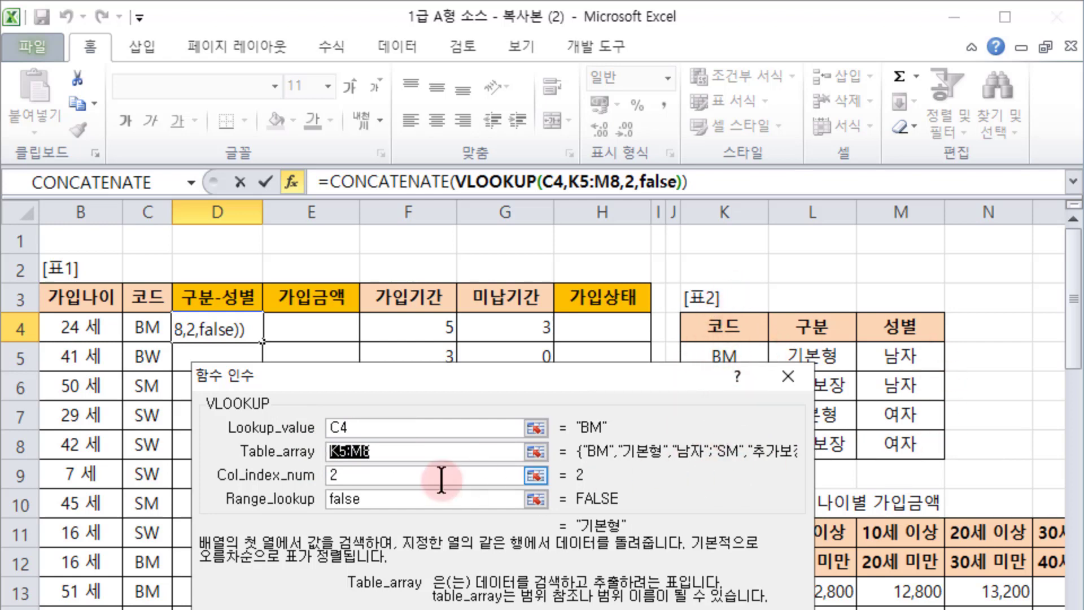
pyautogui.click(393, 450)
pyautogui.doubleClick(393, 451)
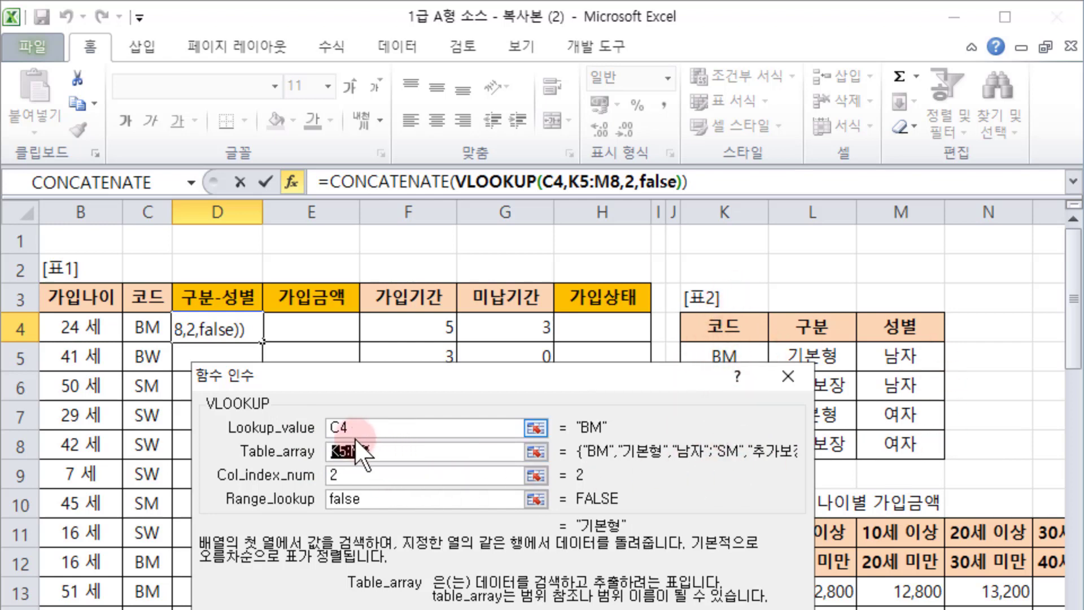
pyautogui.press('F4')
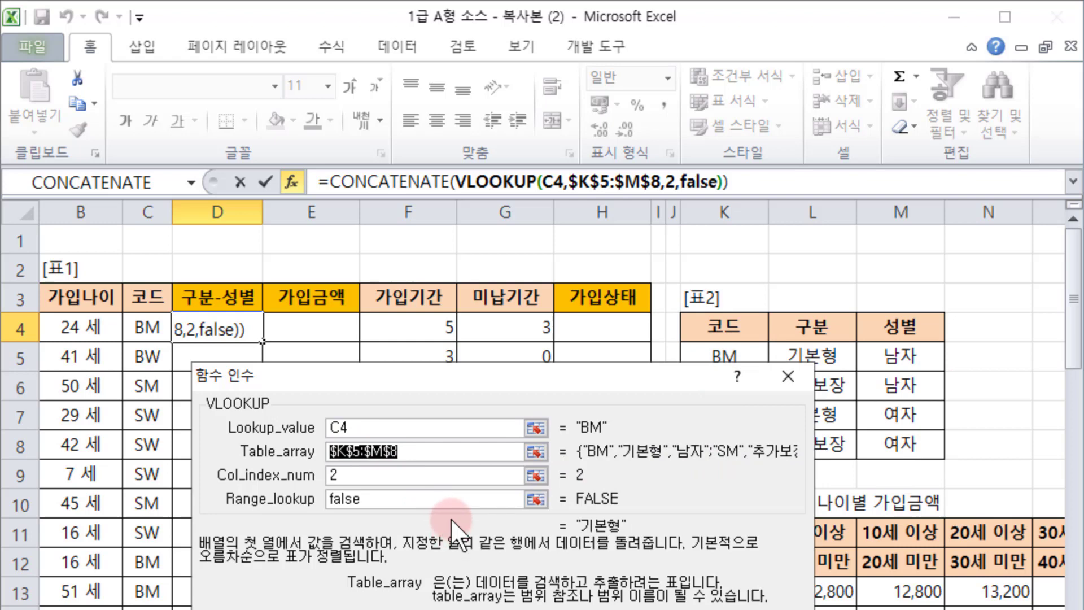
# Step: Return to the CONCATENATE arguments and enter a hyphen (-) as Text2
pyautogui.click(389, 181)
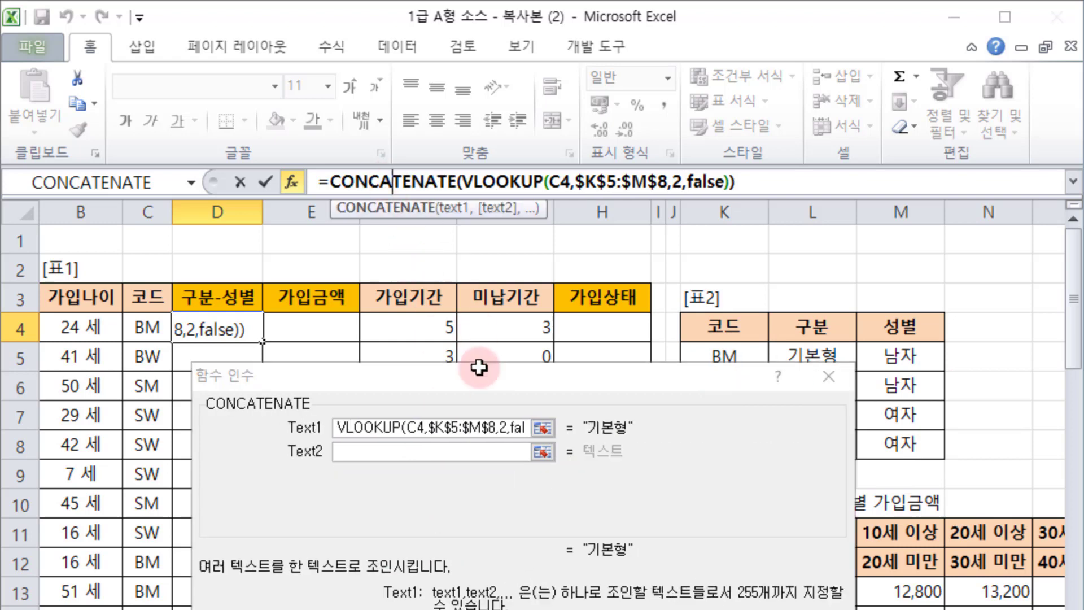
pyautogui.click(377, 451)
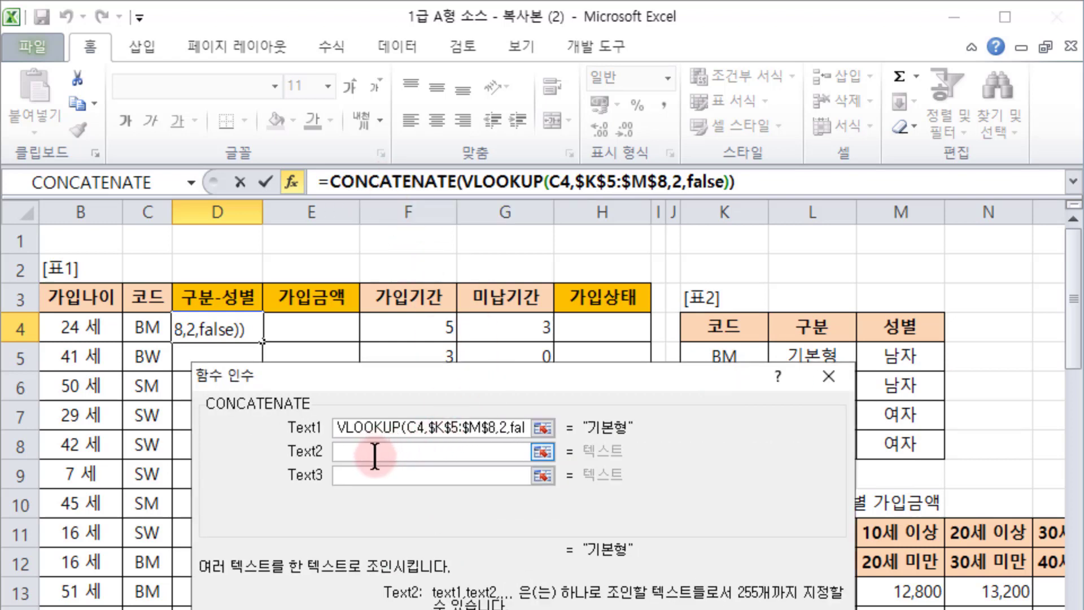
pyautogui.write('-')
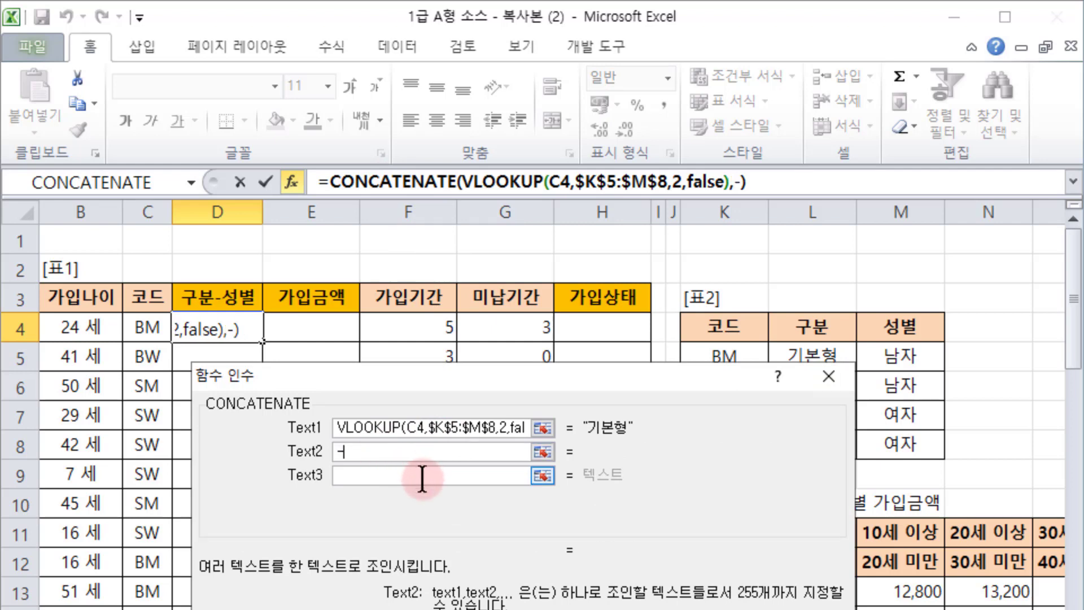
# Step: Enter a nested vlookup() as Text3 of CONCATENATE and open that function's arguments
pyautogui.click(408, 477)
pyautogui.write('피;')
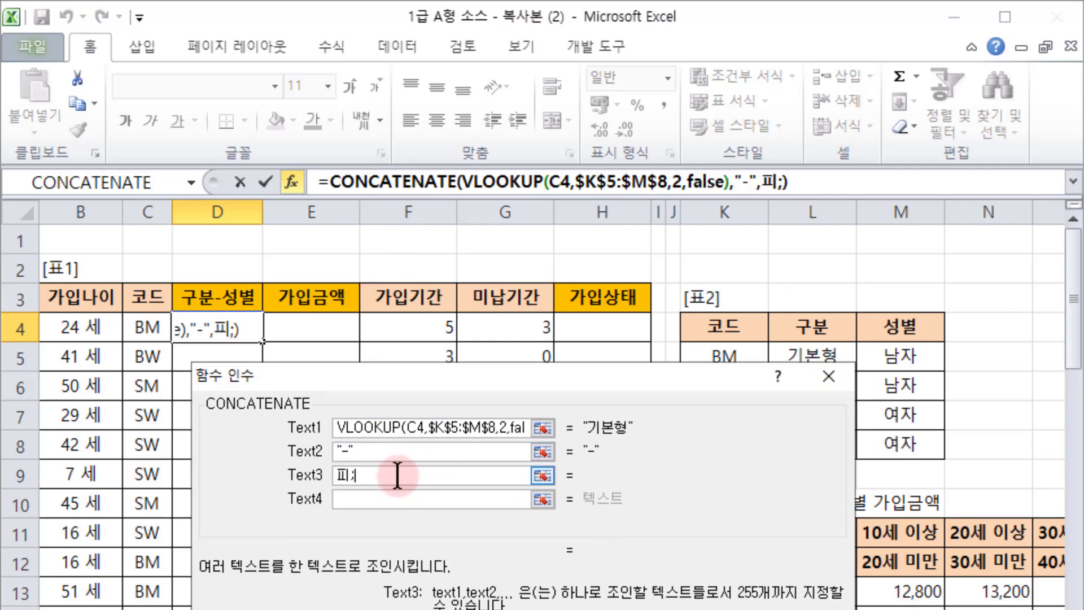
pyautogui.press('BackSpace')
pyautogui.press('BackSpace')
pyautogui.write('vl')
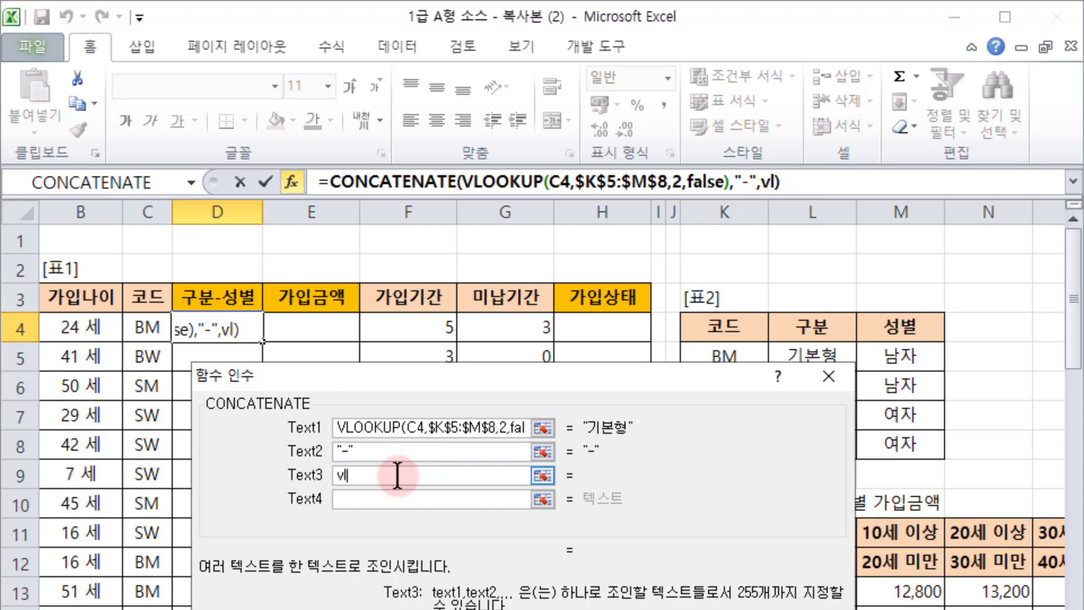
pyautogui.write('ookup()')
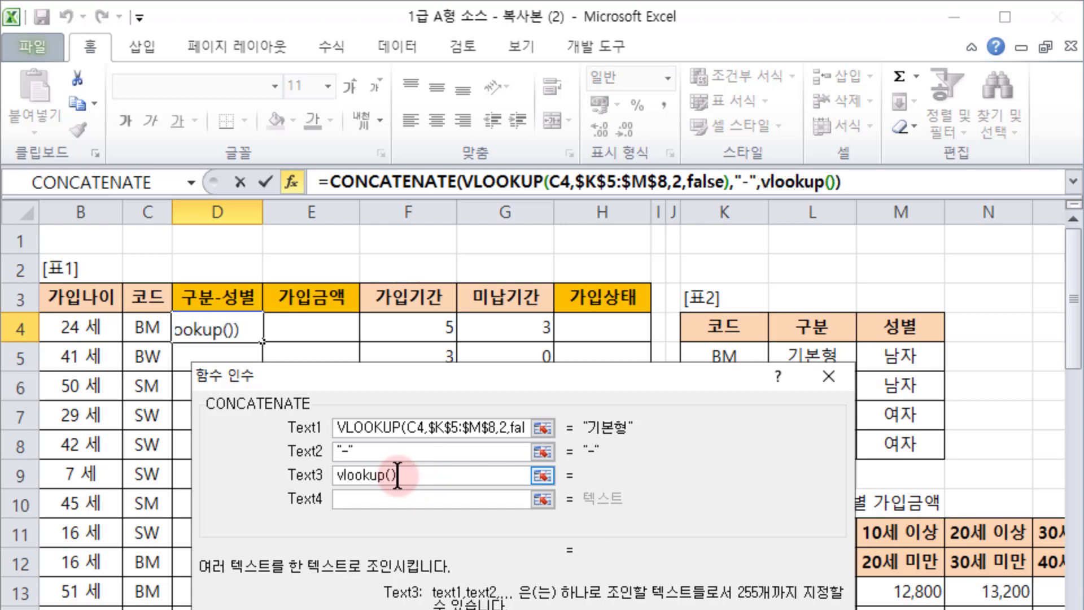
pyautogui.click(809, 181)
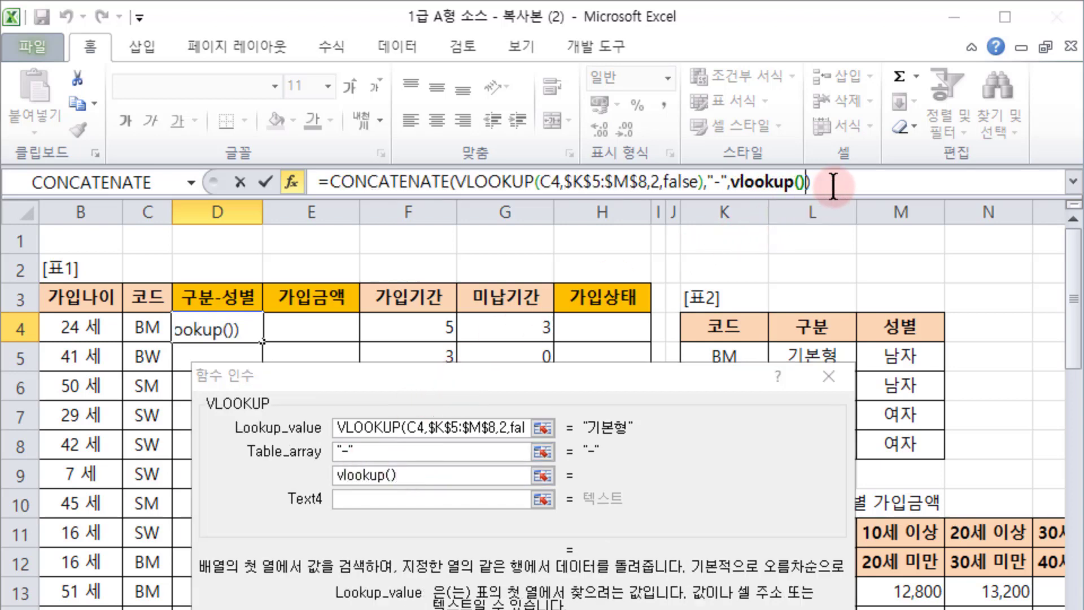
# Step: Set the second VLOOKUP's lookup value to C4 and its table array to the [표2] data K5:M8
pyautogui.click(148, 326)
pyautogui.click(339, 452)
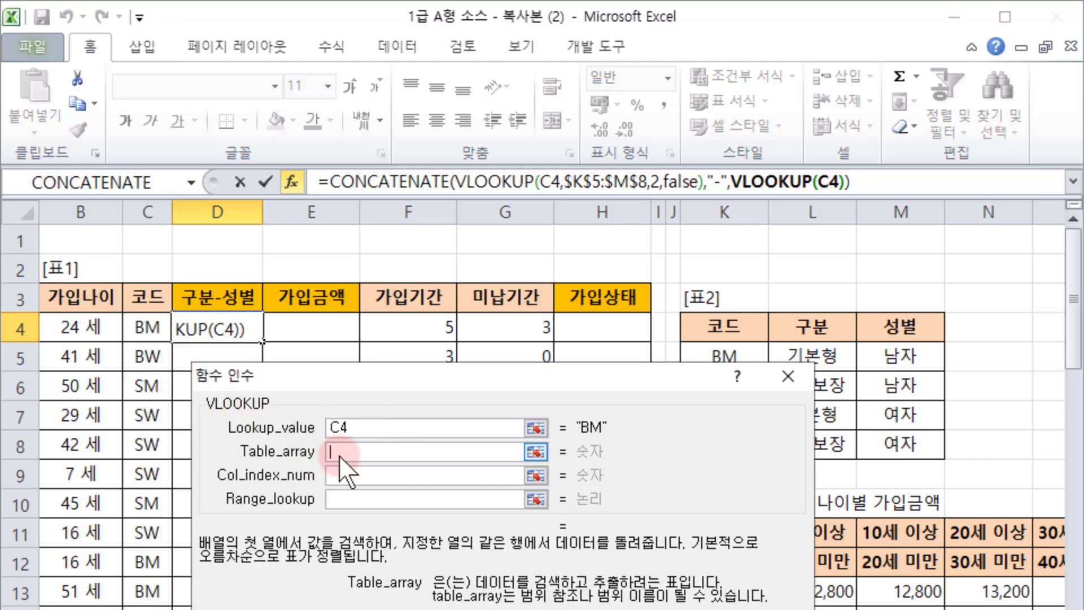
pyautogui.moveTo(761, 360); pyautogui.dragTo(904, 445)
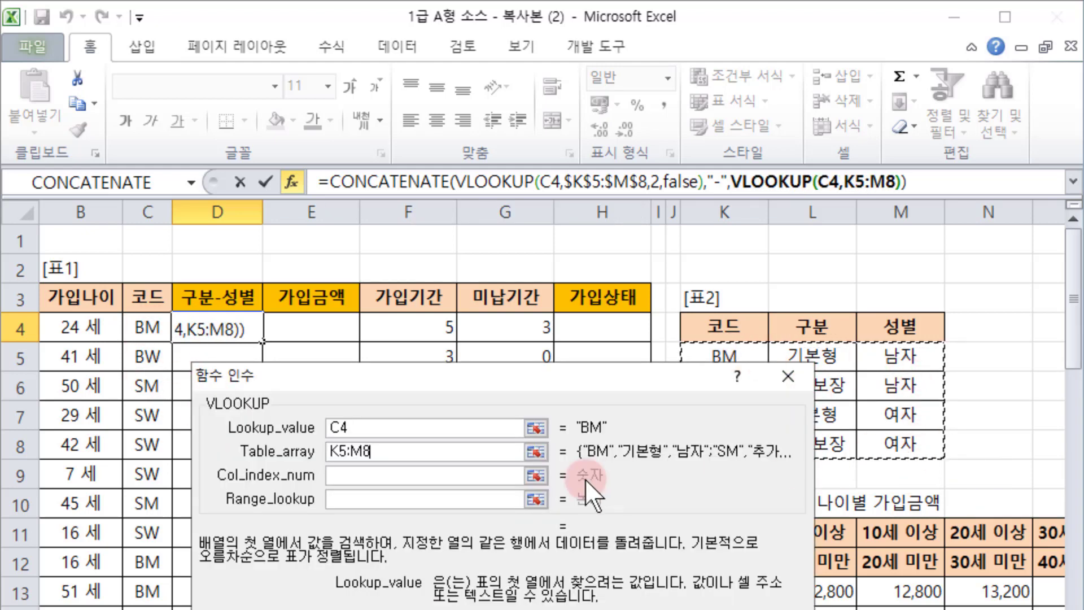
# Step: Set the second VLOOKUP's column index to 3 and its range lookup to false
pyautogui.click(381, 476)
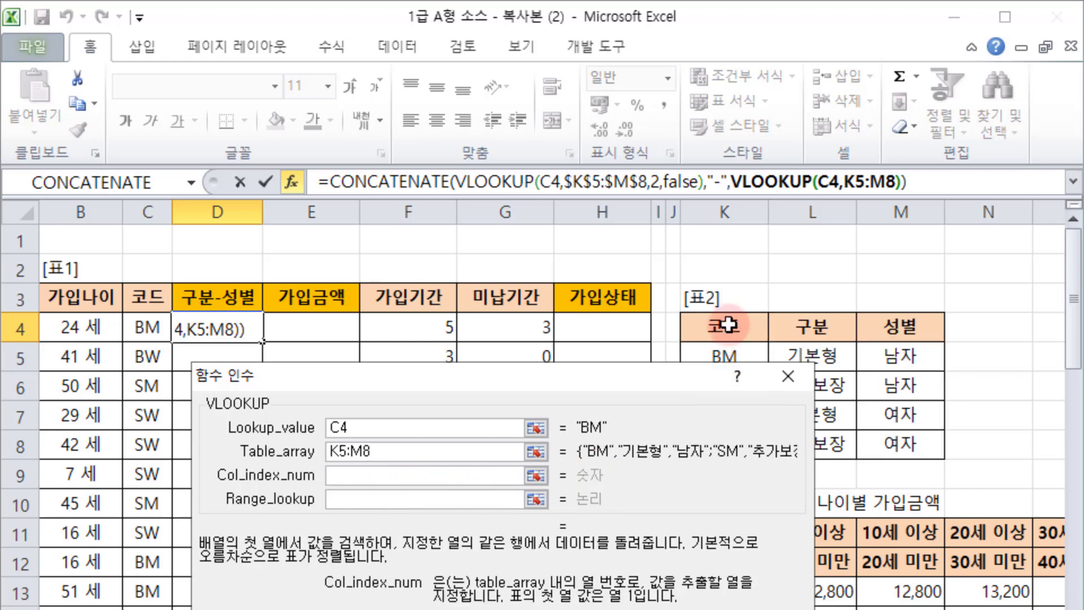
pyautogui.write('3')
pyautogui.click(399, 508)
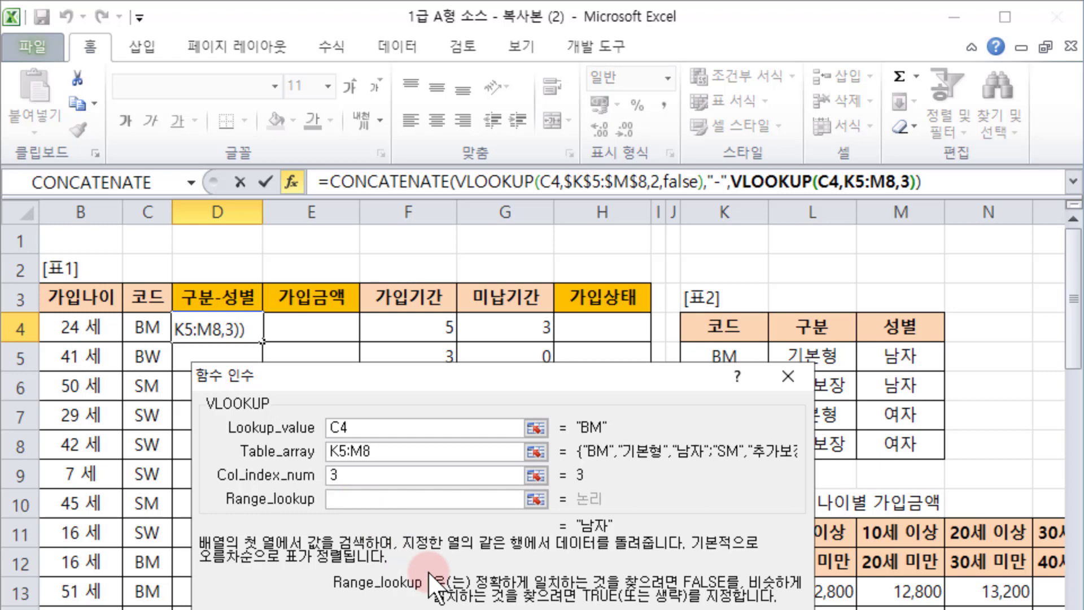
pyautogui.write('false')
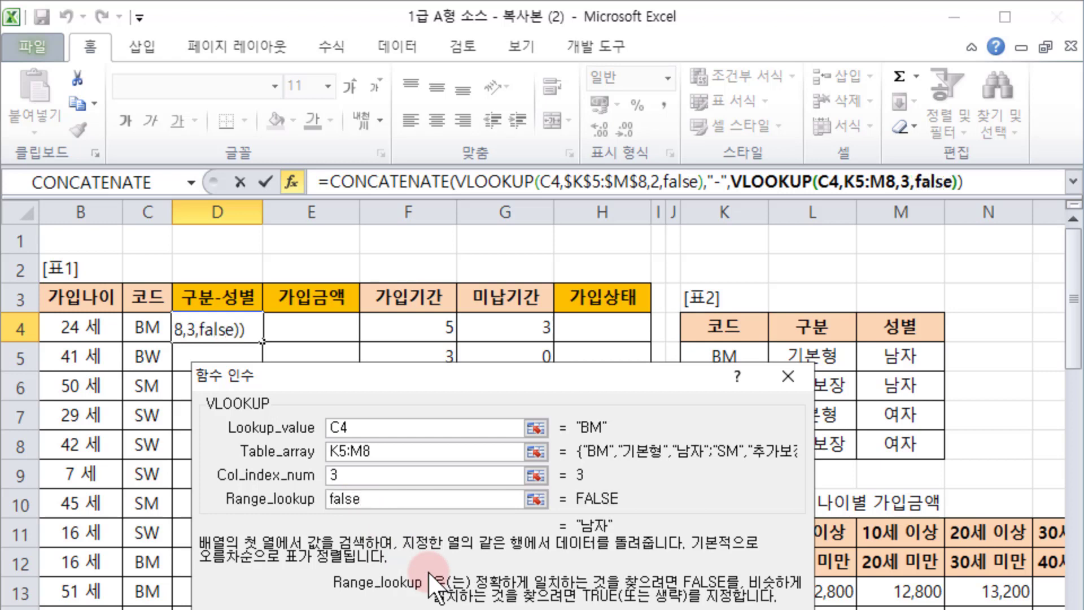
# Step: Make the second VLOOKUP's table array absolute as $K$5:$M$8 and complete the formula in D4
pyautogui.moveTo(388, 451); pyautogui.dragTo(329, 451)
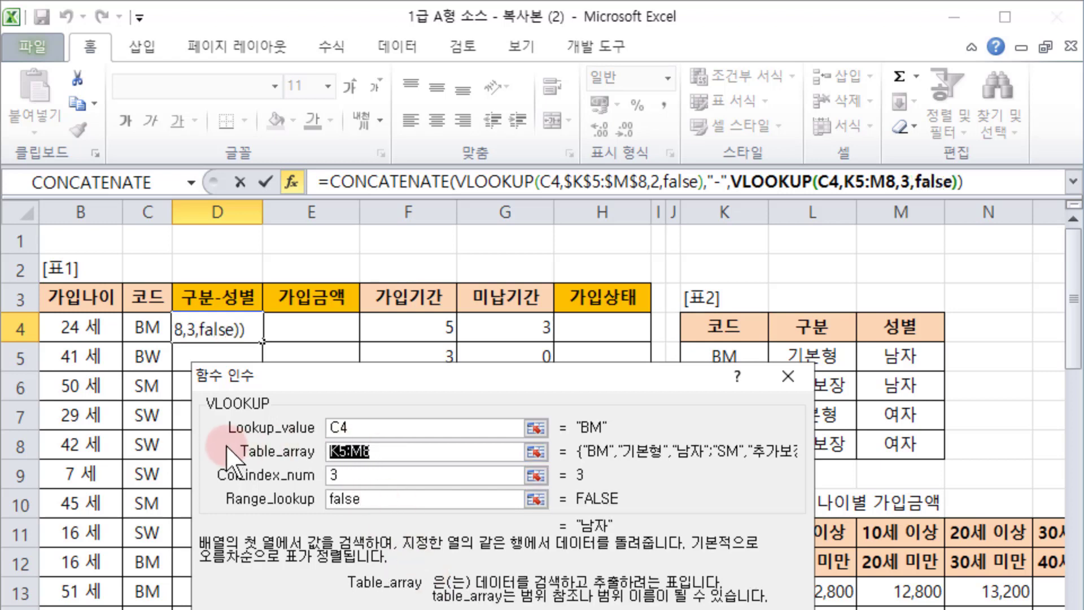
pyautogui.press('F4')
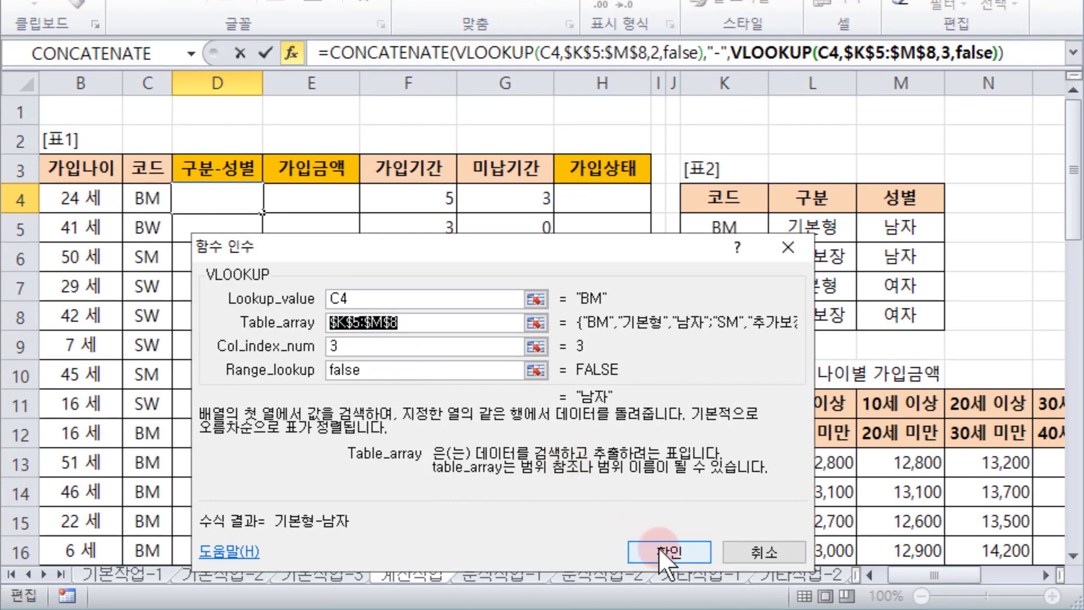
pyautogui.click(658, 547)
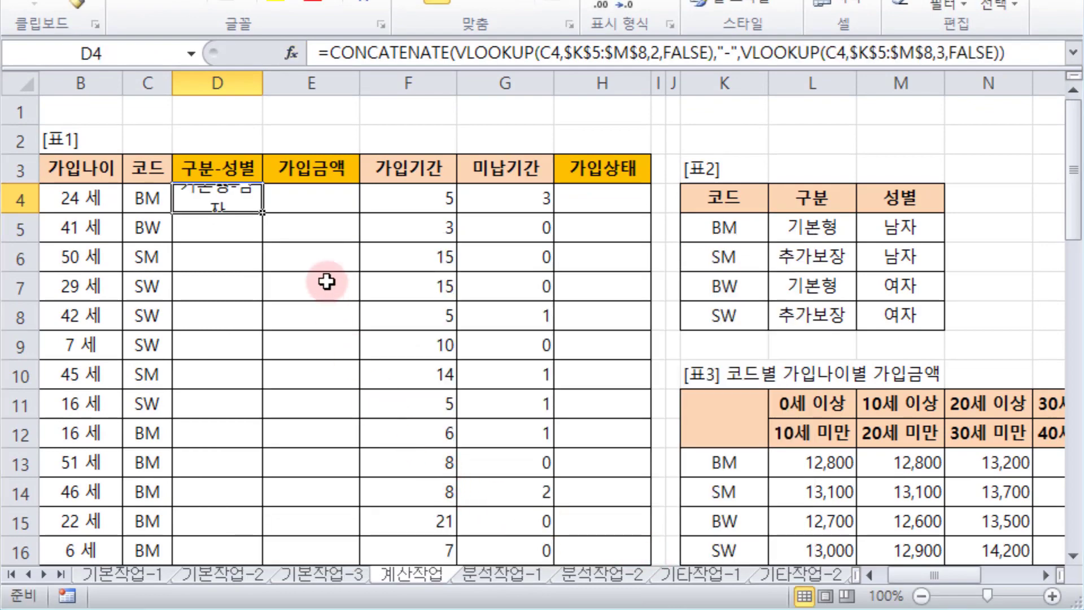
# Step: Copy the D4 formula down the 구분-성별 column of [표1] and autofit the width of column D
pyautogui.doubleClick(263, 83)
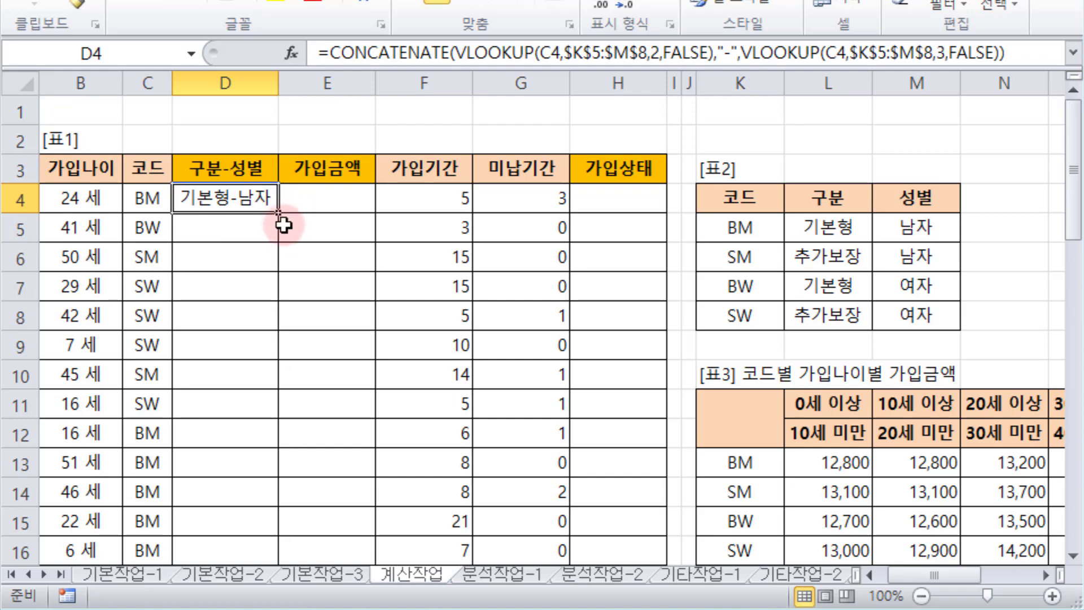
pyautogui.moveTo(279, 213); pyautogui.dragTo(244, 531)
pyautogui.doubleClick(276, 92)
pyautogui.click(277, 198)
pyautogui.scroll(7, 278, 254)
# Step: Check the copied 구분-성별 formula in D6 against its code in C6
pyautogui.click(266, 257)
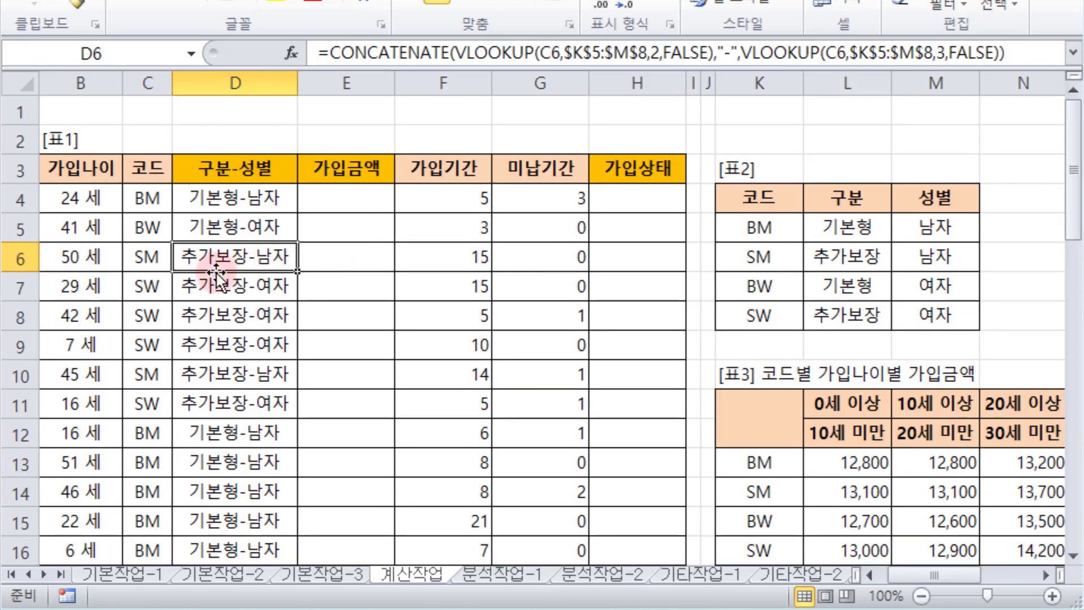
pyautogui.click(149, 255)
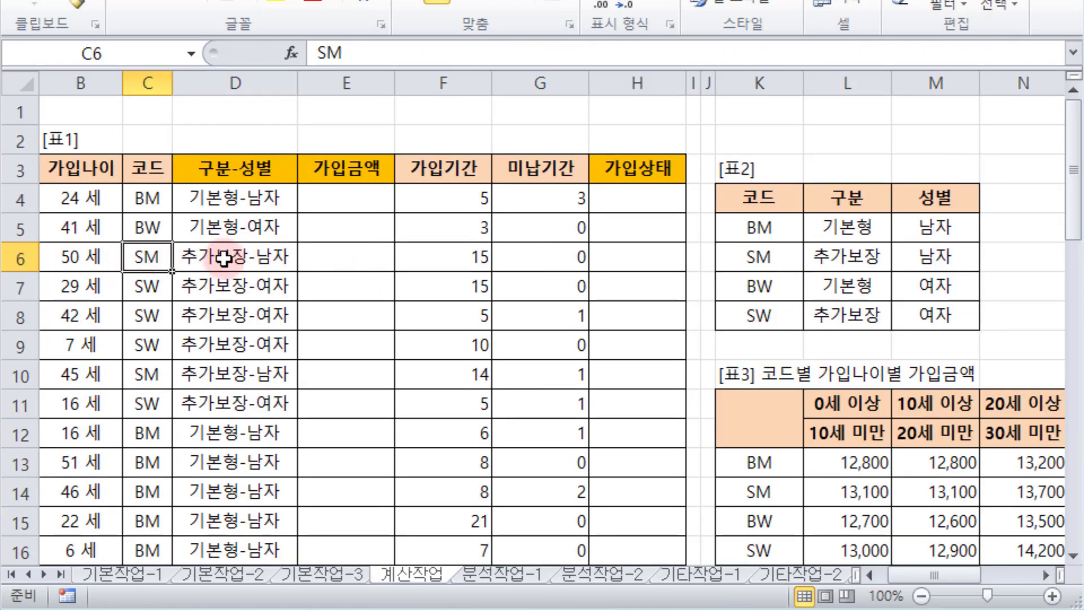
pyautogui.click(242, 256)
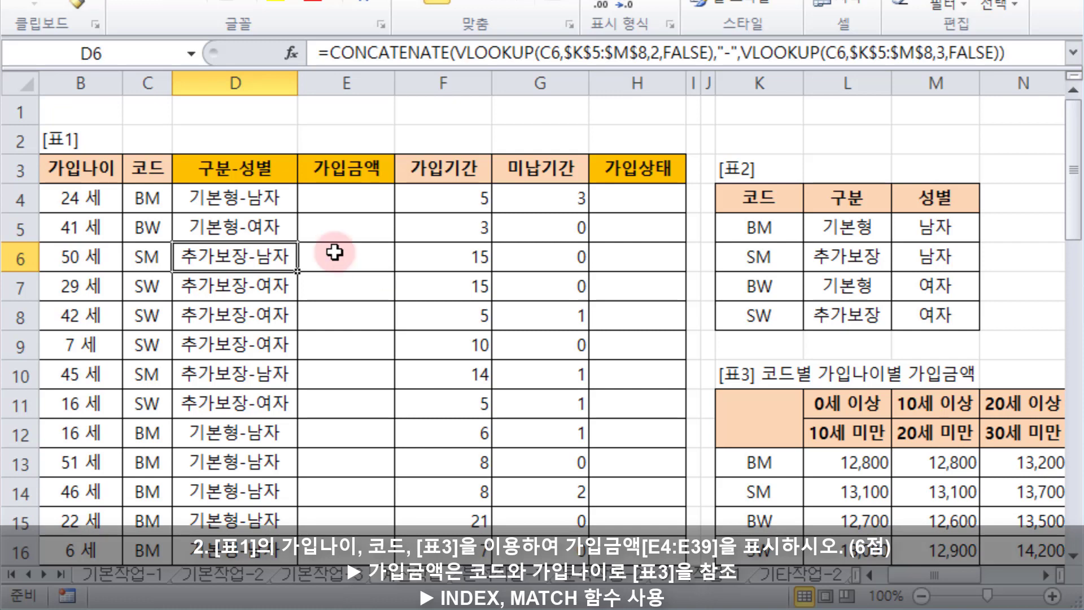
# Step: Examine how the 가입나이 and 코드 of the first [표1] row point to an amount in [표3] for 가입금액 in E4
pyautogui.click(149, 169)
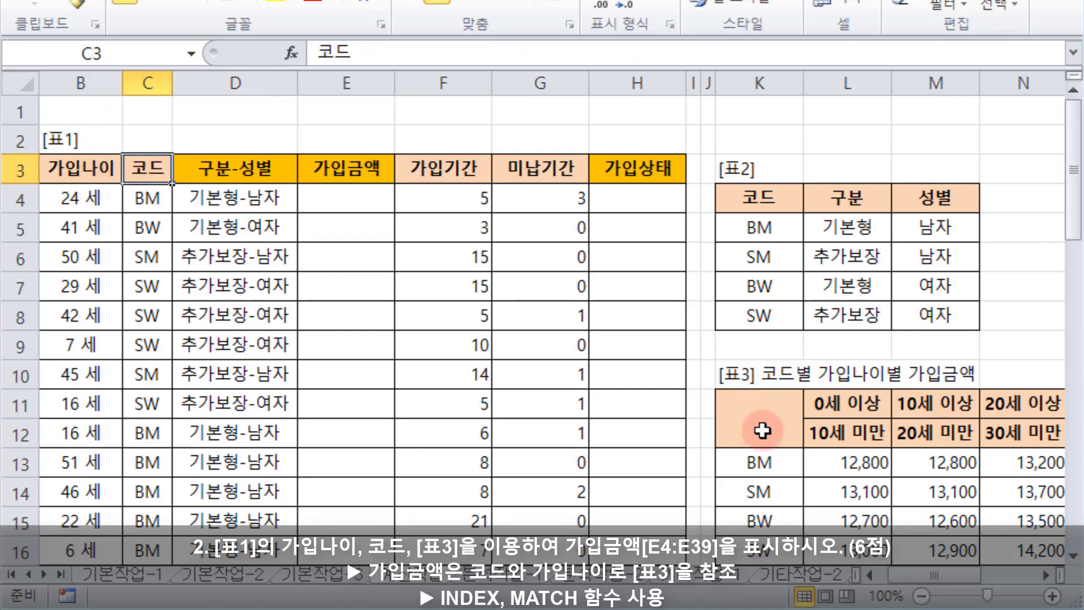
pyautogui.moveTo(834, 406); pyautogui.dragTo(993, 412)
pyautogui.moveTo(759, 463); pyautogui.dragTo(757, 549)
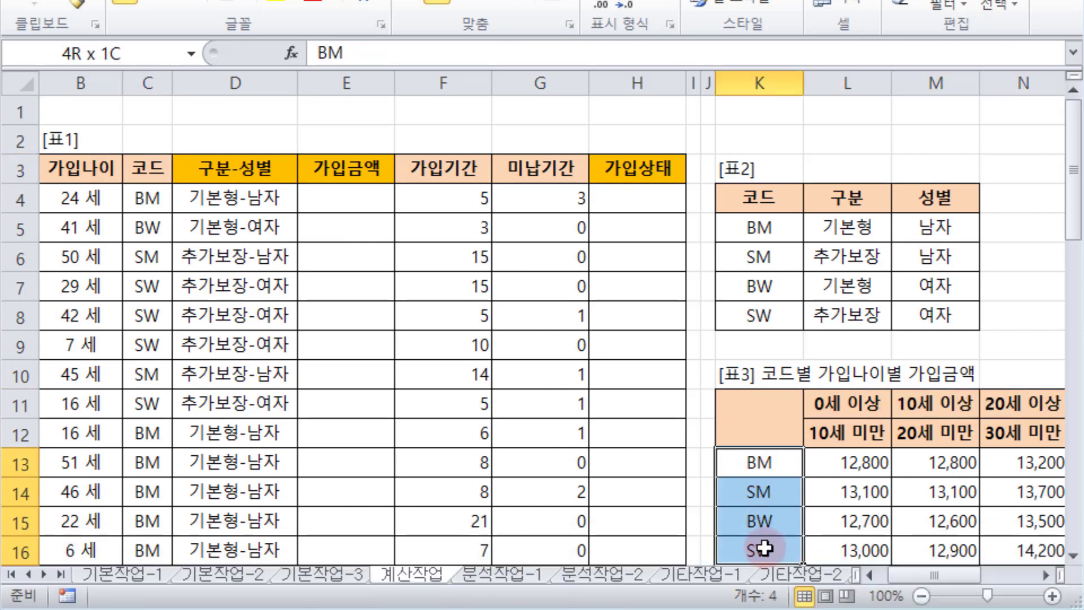
pyautogui.click(854, 462)
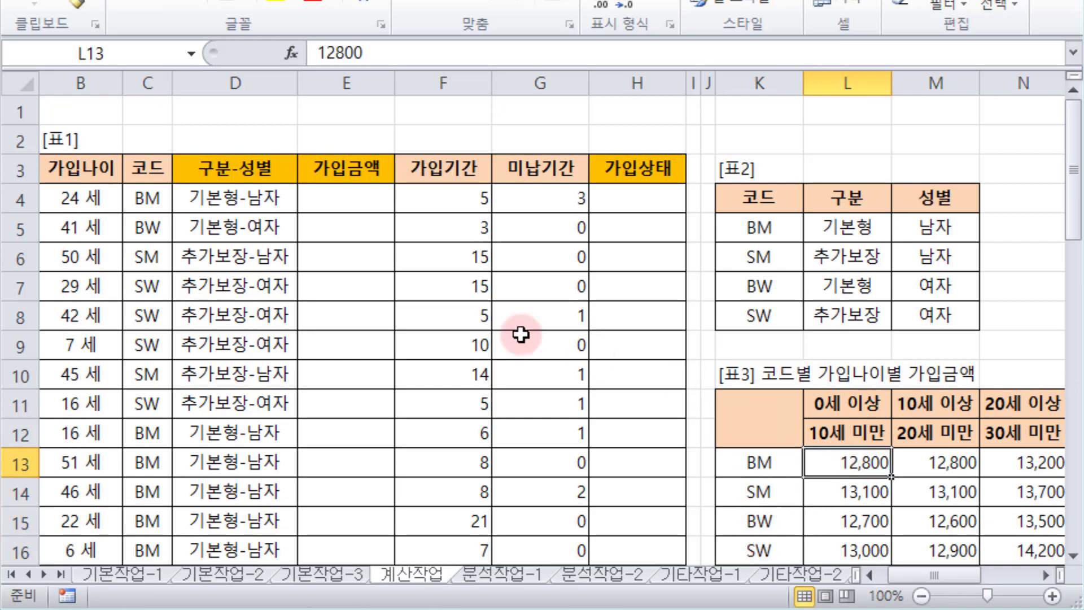
pyautogui.click(75, 199)
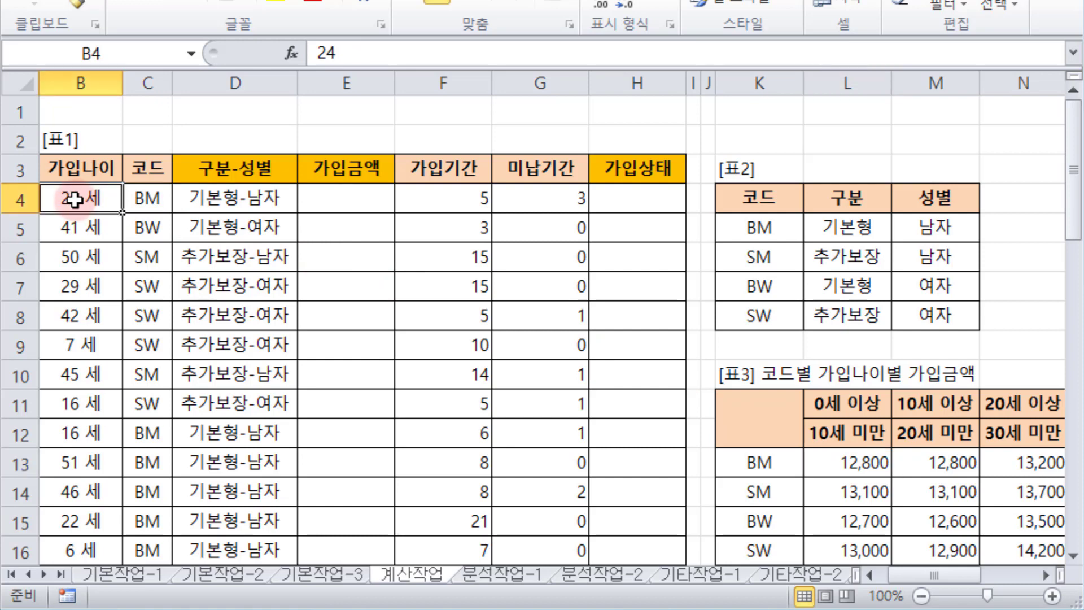
pyautogui.click(144, 203)
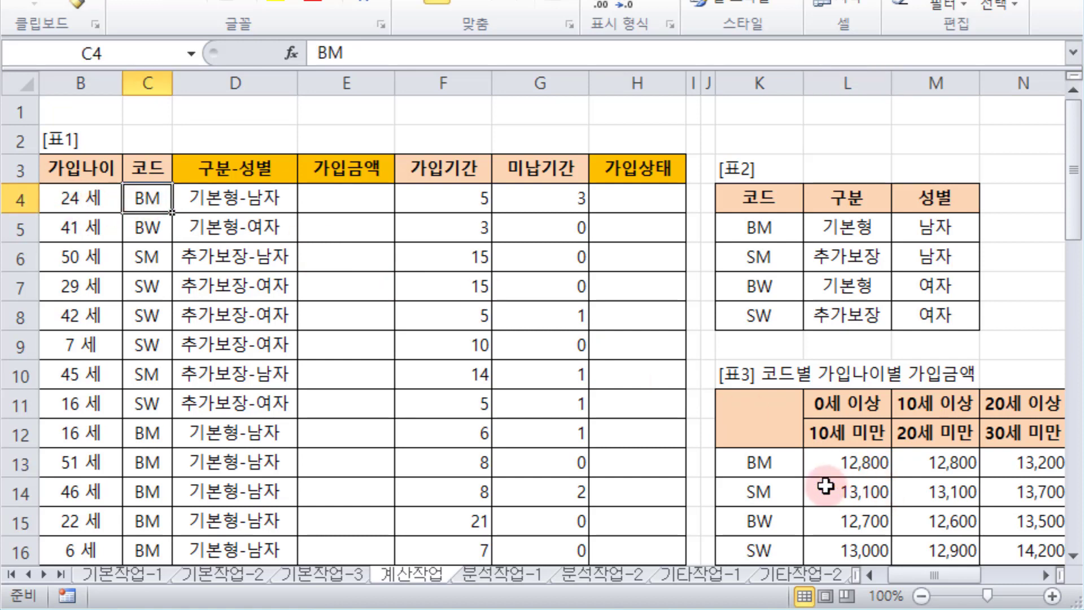
pyautogui.click(763, 466)
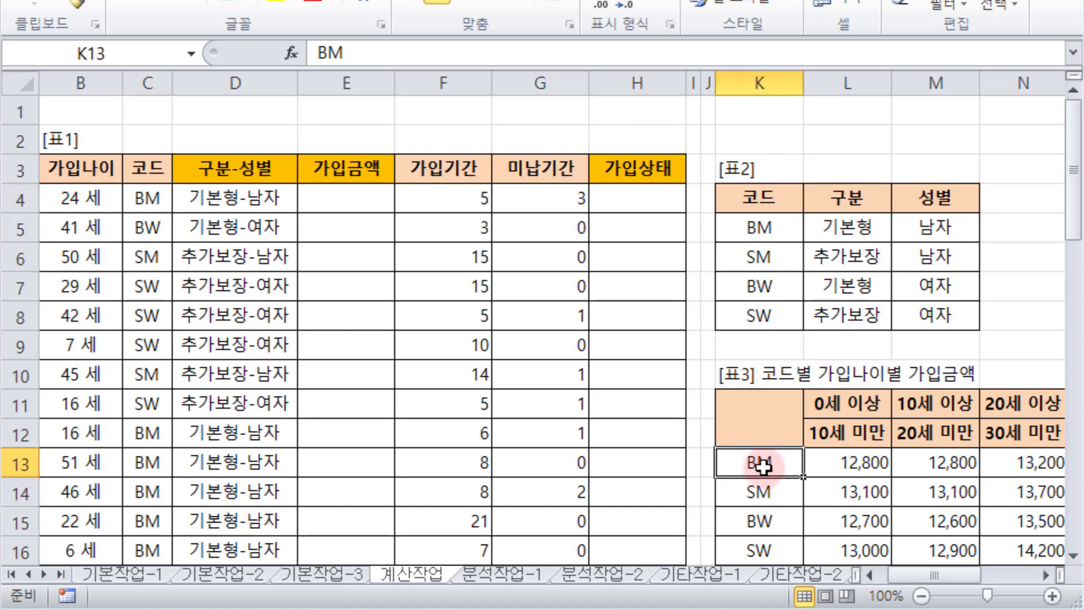
pyautogui.click(1027, 464)
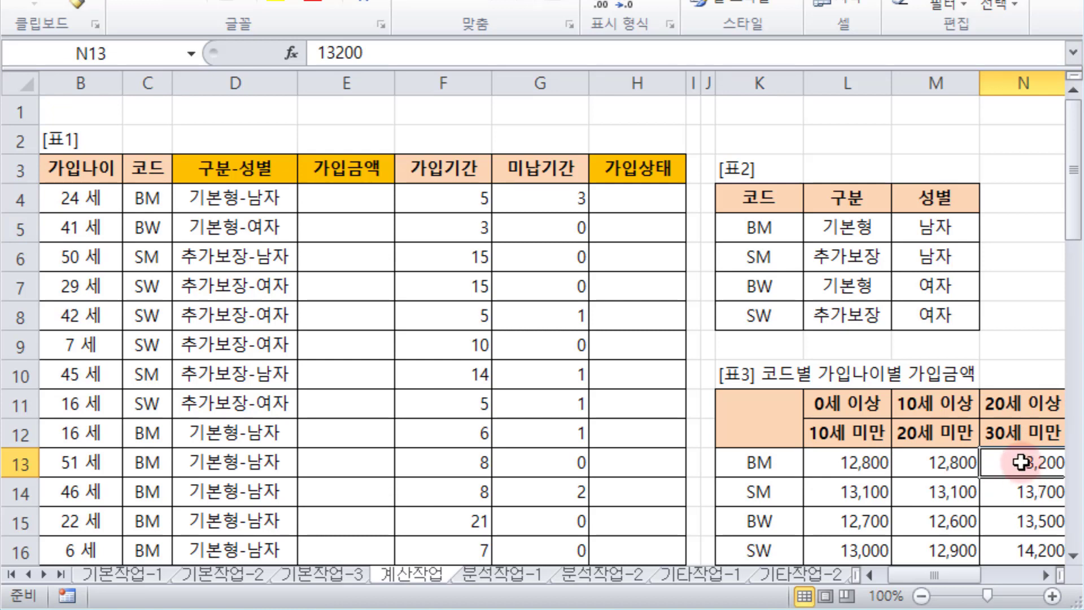
pyautogui.click(334, 196)
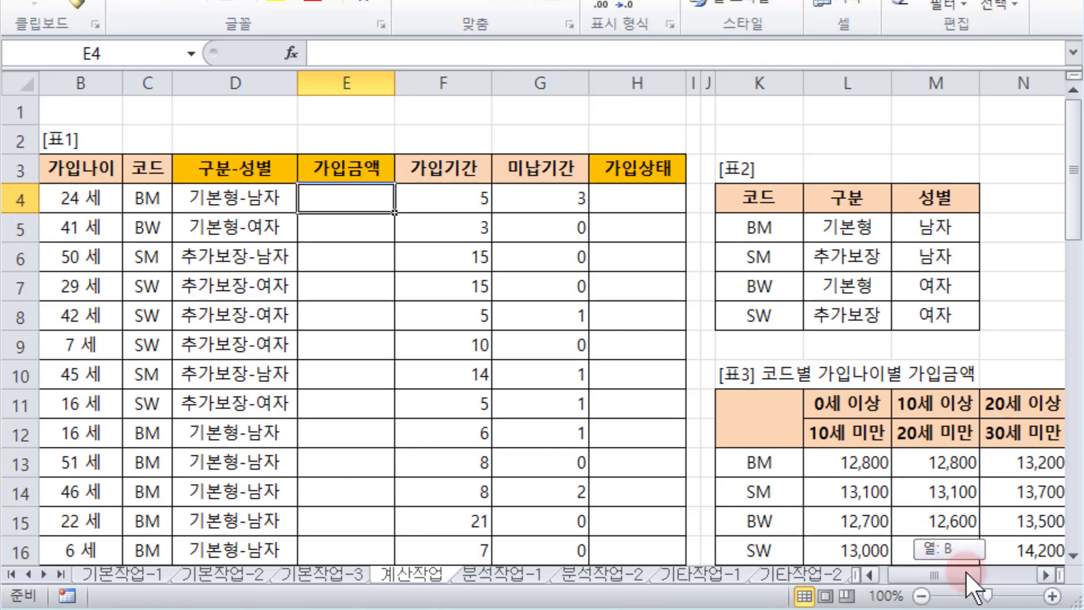
# Step: Examine the [표3] amounts in L13:S16 with their codes in K13:K16 and lower age limits in L11:S11, tracing BM with 20세 이상
pyautogui.moveTo(966, 572); pyautogui.dragTo(998, 574)
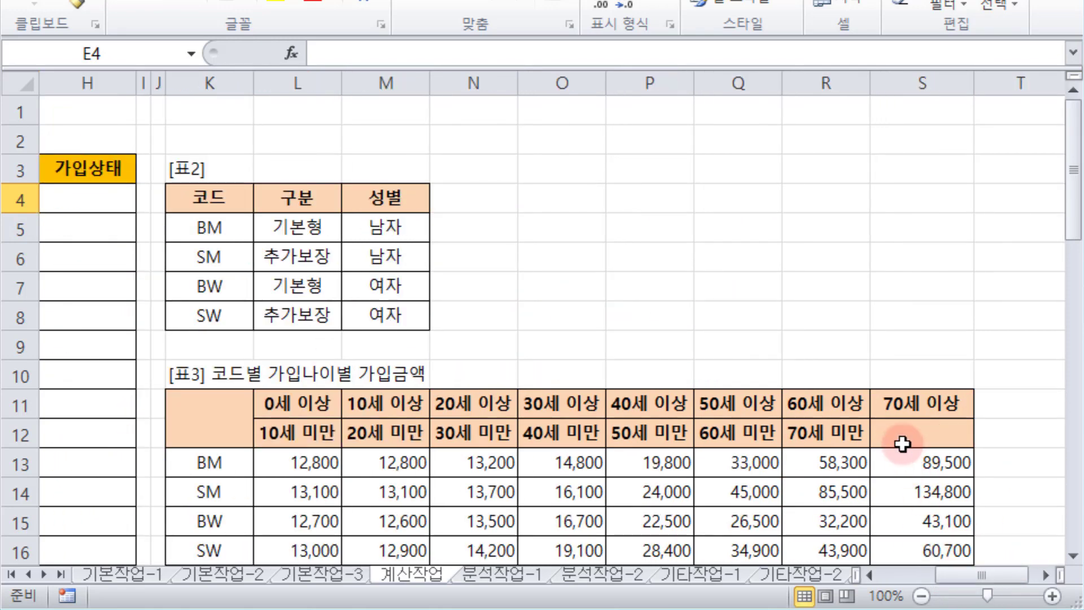
pyautogui.scroll(-1, 903, 444)
pyautogui.moveTo(286, 375); pyautogui.dragTo(925, 465)
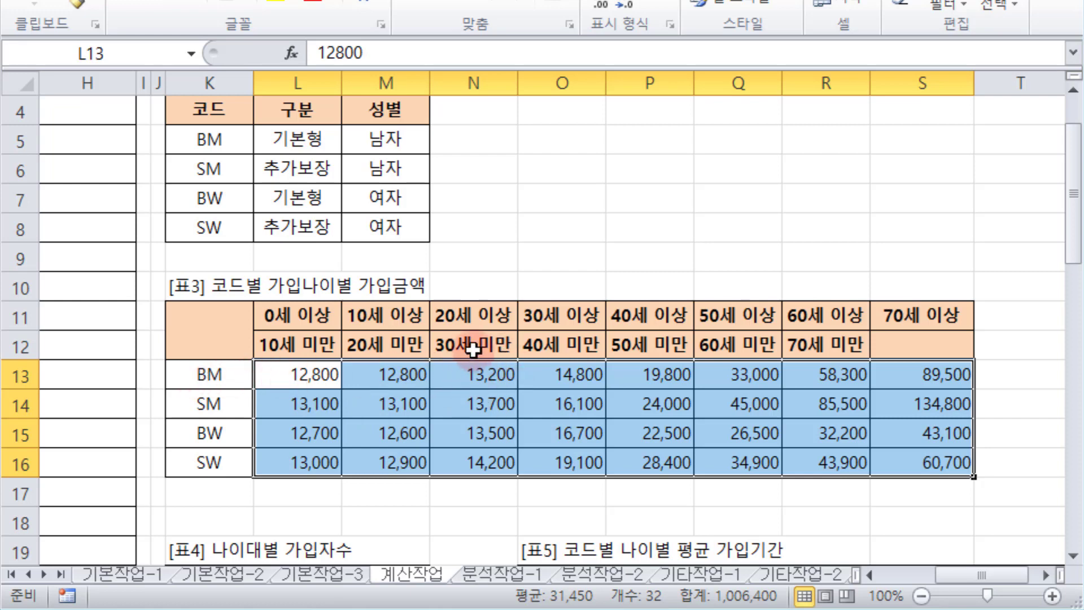
pyautogui.click(198, 382)
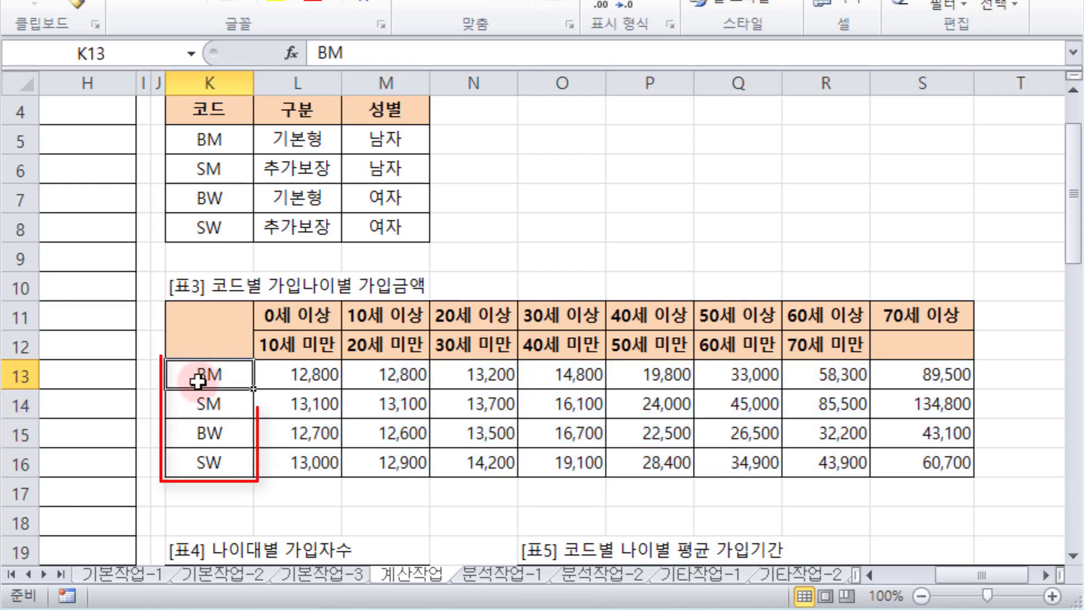
pyautogui.moveTo(198, 381); pyautogui.dragTo(206, 449)
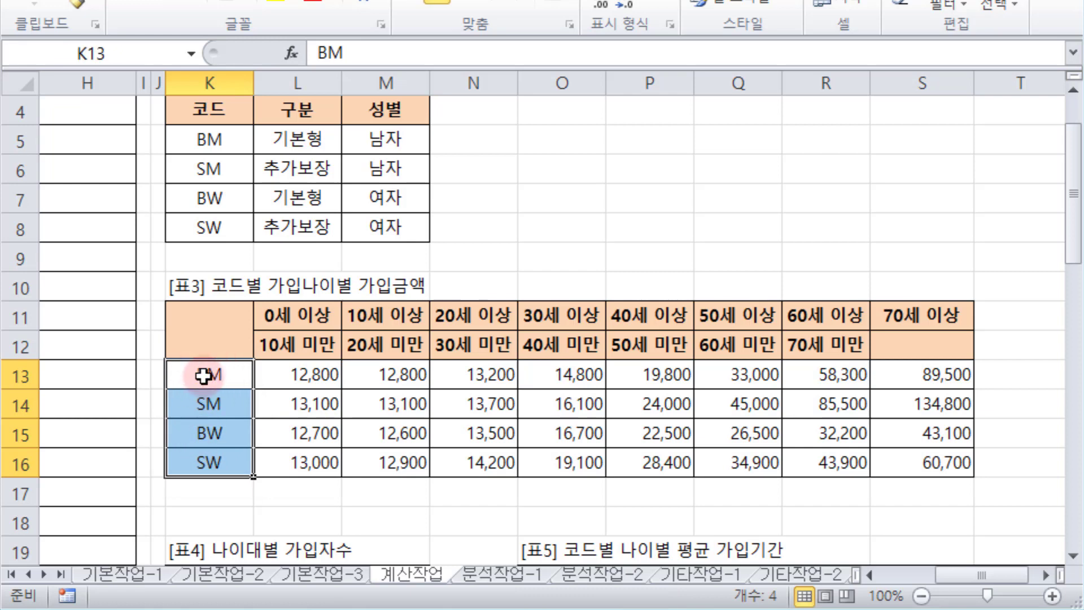
pyautogui.moveTo(266, 315); pyautogui.dragTo(926, 315)
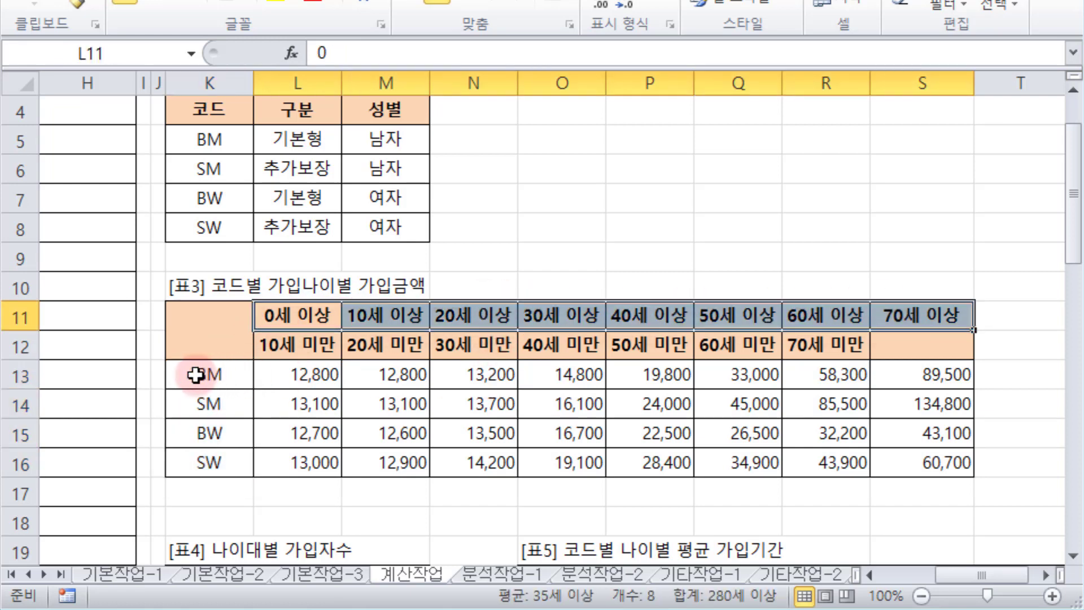
pyautogui.moveTo(196, 375); pyautogui.dragTo(474, 373)
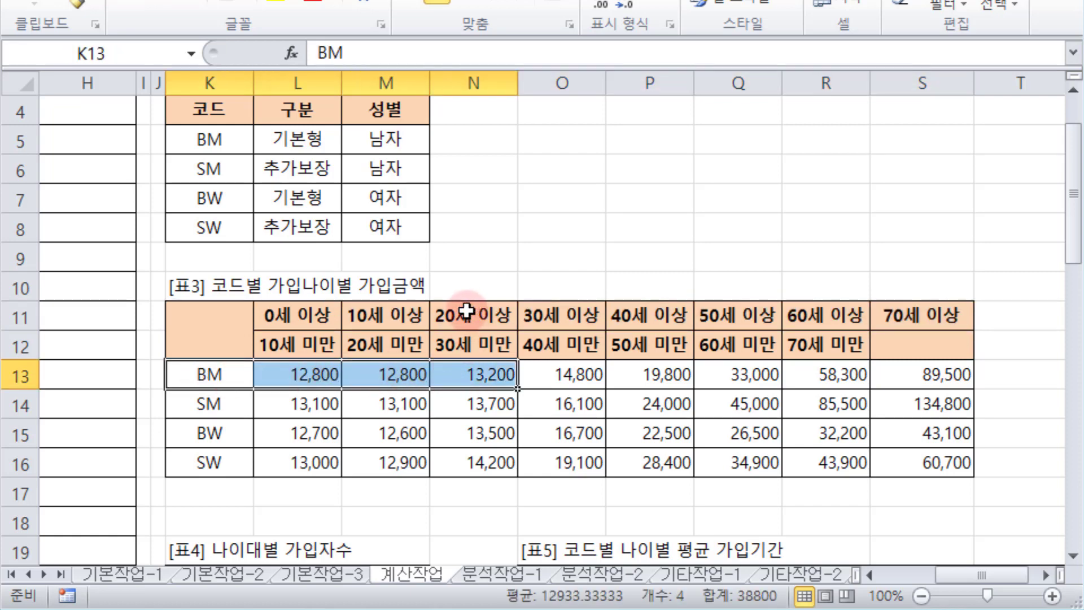
pyautogui.keyDown('ctrl'); pyautogui.moveTo(467, 310); pyautogui.dragTo(472, 344); pyautogui.keyUp('ctrl')
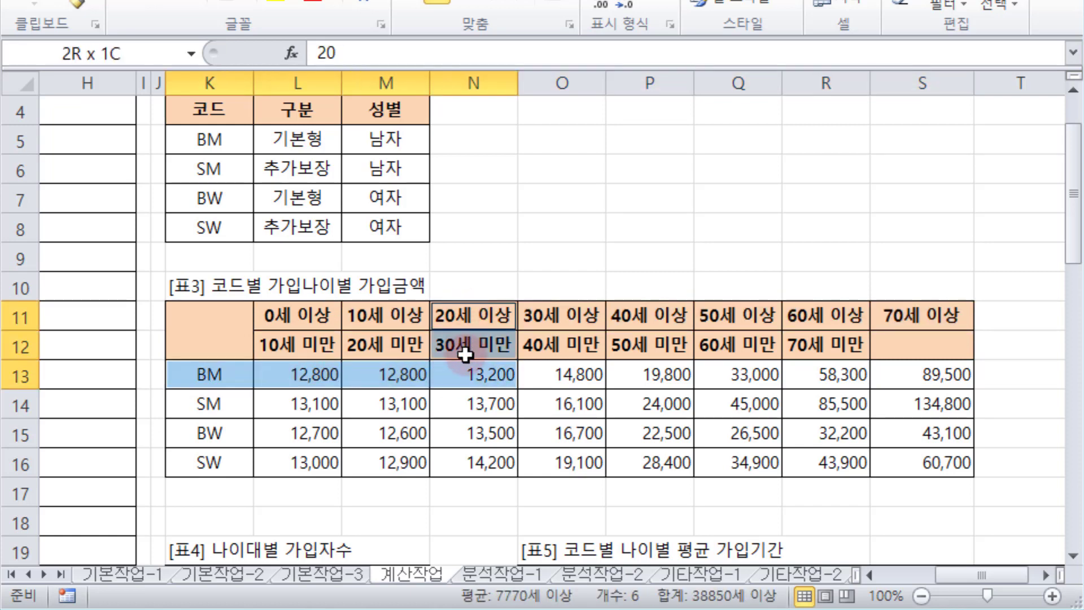
pyautogui.click(484, 378)
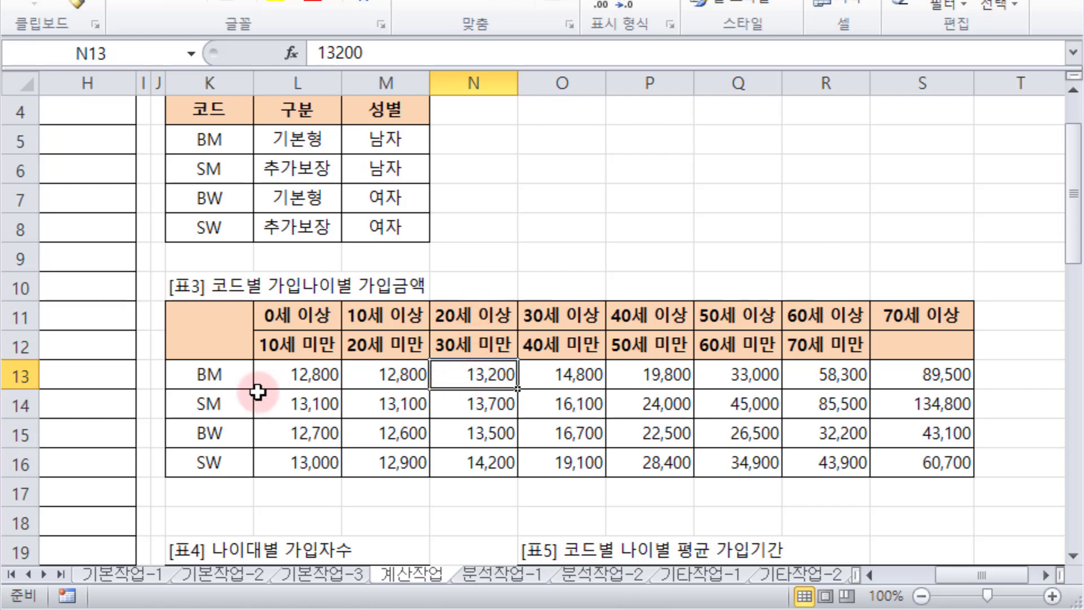
pyautogui.moveTo(210, 375); pyautogui.dragTo(213, 458)
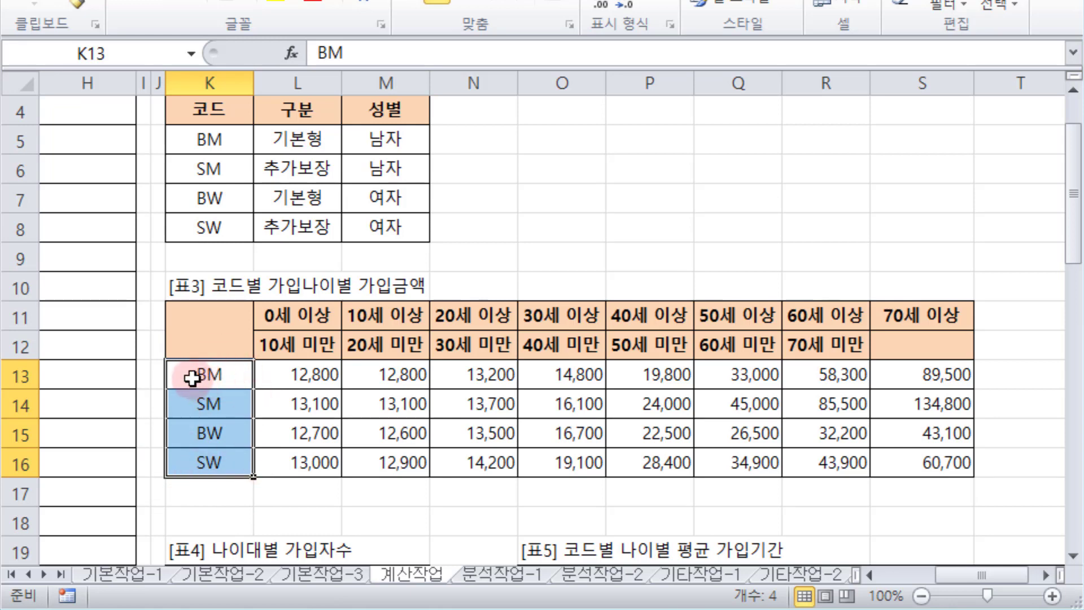
pyautogui.moveTo(293, 321); pyautogui.dragTo(892, 316)
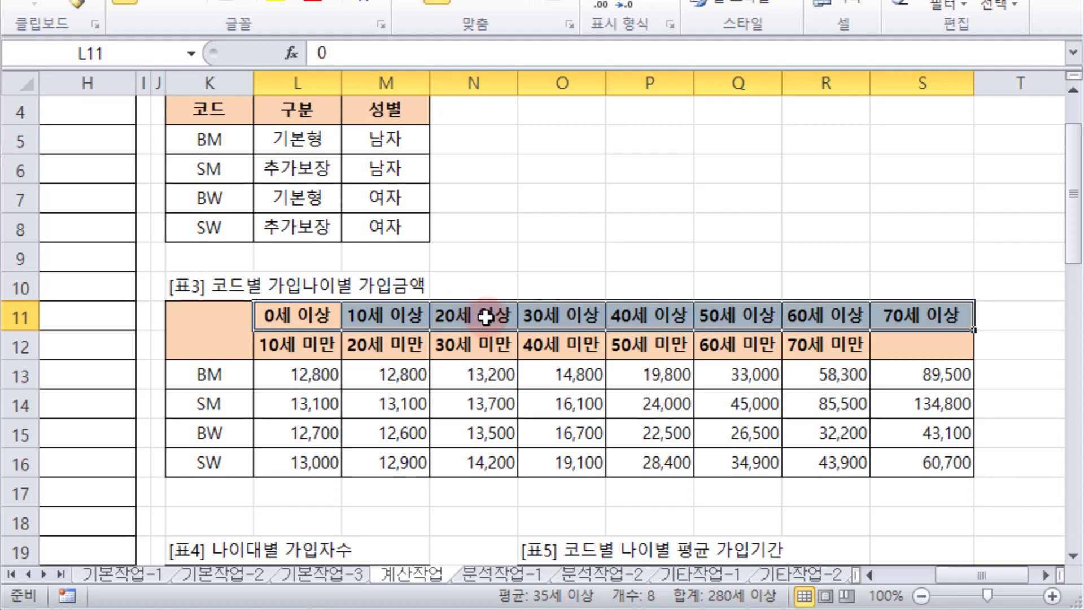
# Step: Insert an INDEX function in the 가입금액 cell E4 using the array,row_num,column_num argument form
pyautogui.moveTo(978, 572); pyautogui.dragTo(900, 555)
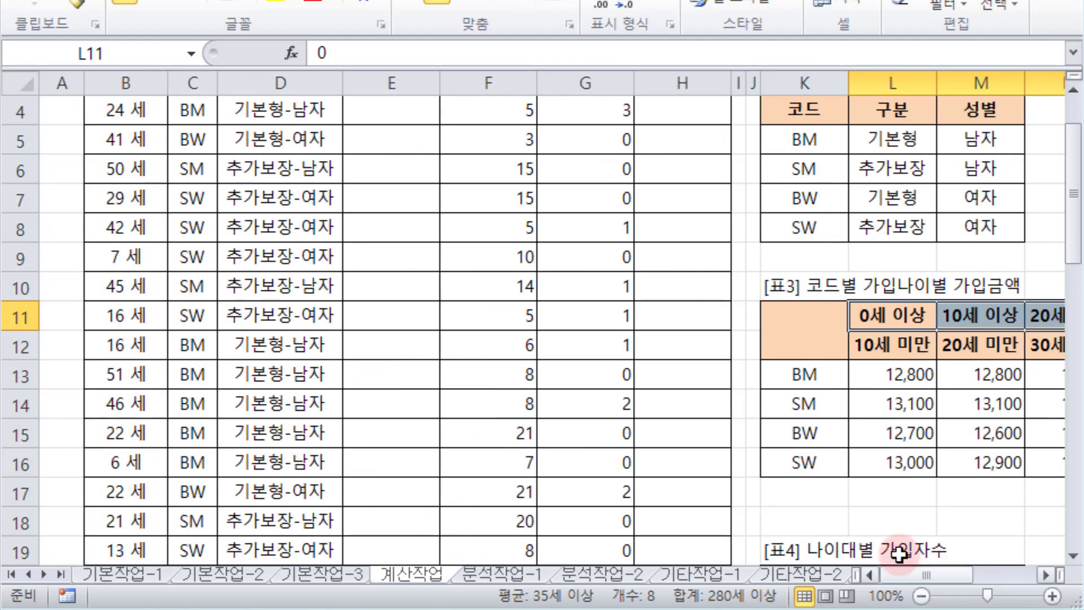
pyautogui.scroll(1, 561, 303)
pyautogui.click(391, 218)
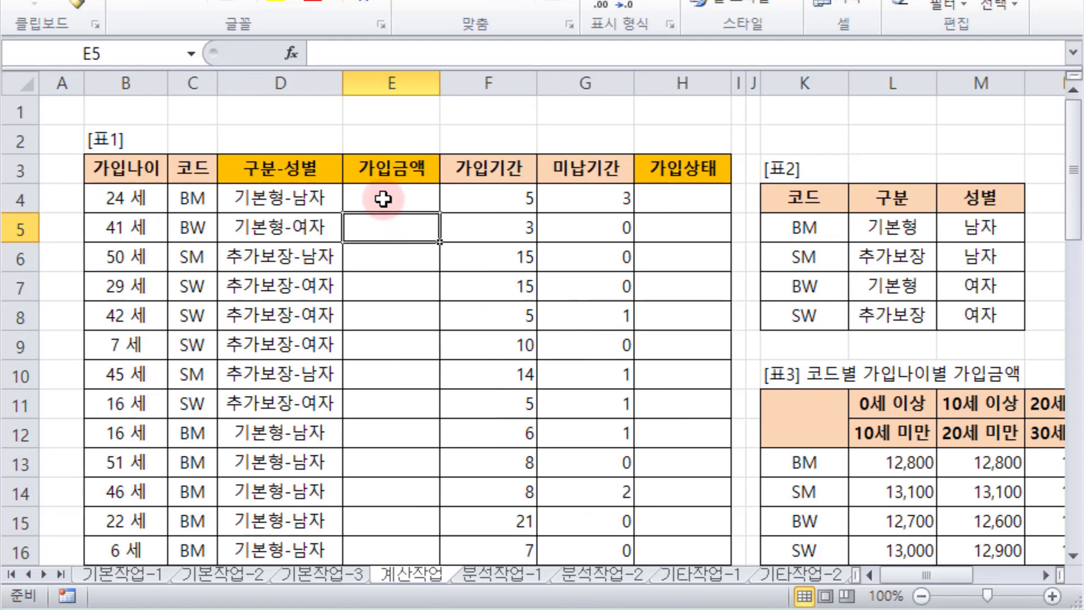
pyautogui.click(383, 199)
pyautogui.click(291, 52)
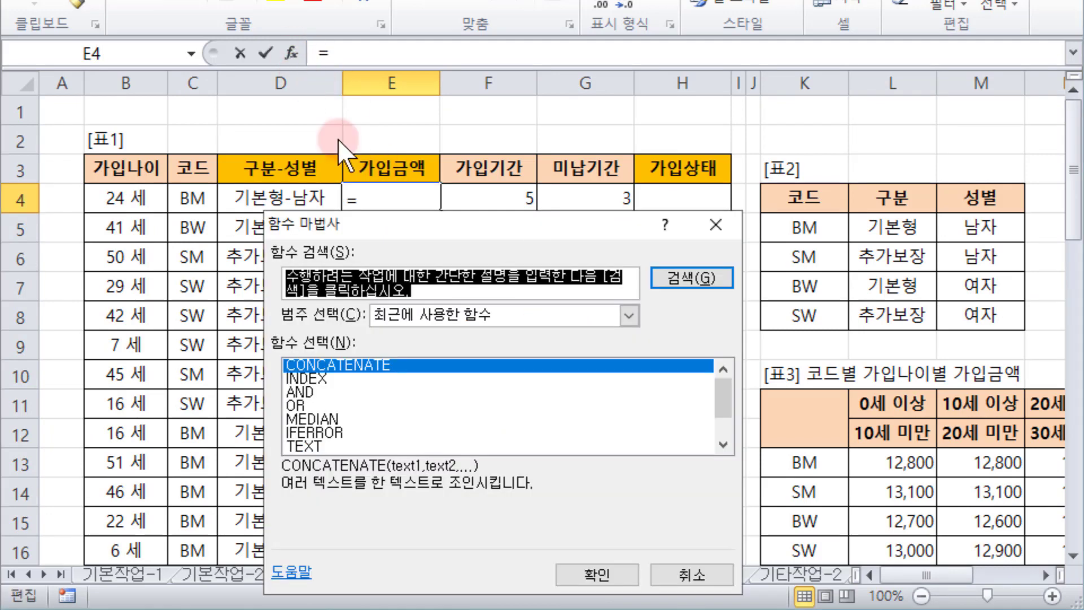
pyautogui.doubleClick(316, 378)
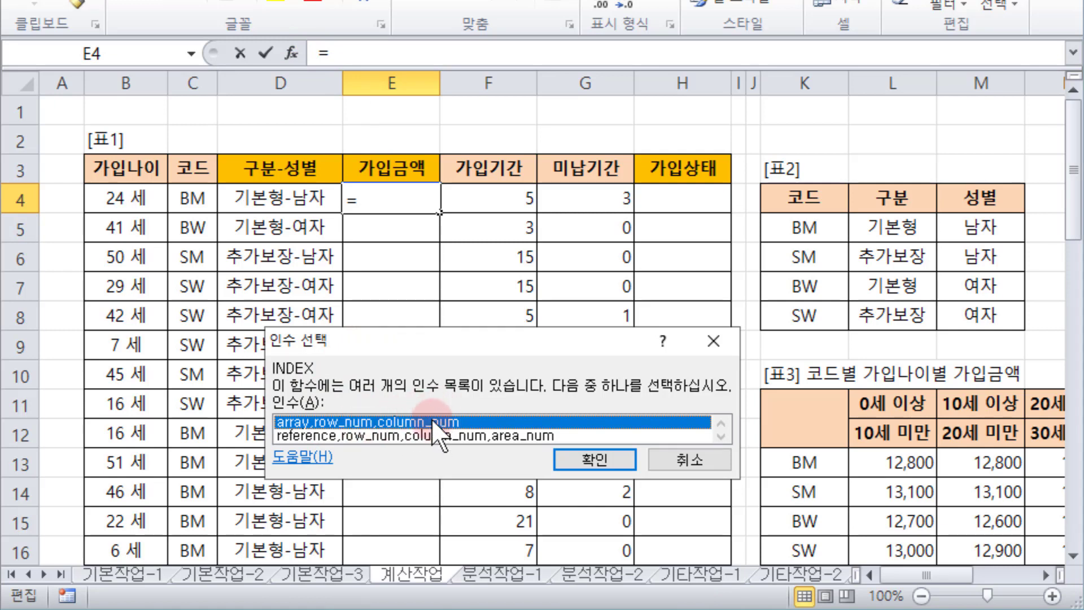
pyautogui.click(603, 454)
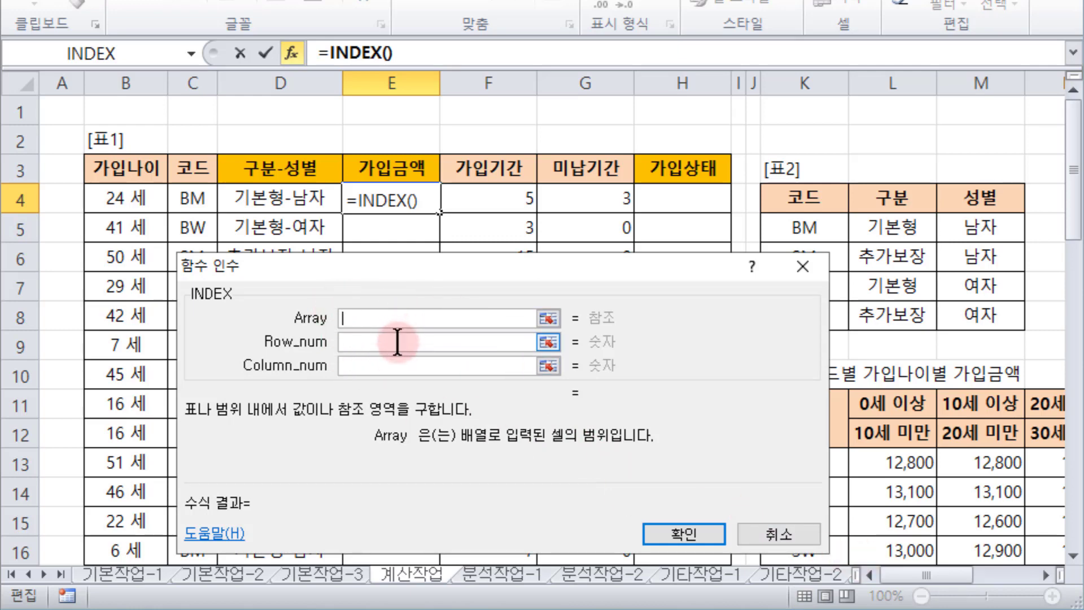
# Step: Set the Array argument of the INDEX function in E4 to the [표3] amounts in L13:S16
pyautogui.moveTo(909, 577); pyautogui.dragTo(938, 579)
pyautogui.moveTo(1079, 209); pyautogui.dragTo(1078, 285)
pyautogui.moveTo(702, 269); pyautogui.dragTo(588, 265)
pyautogui.click(424, 293)
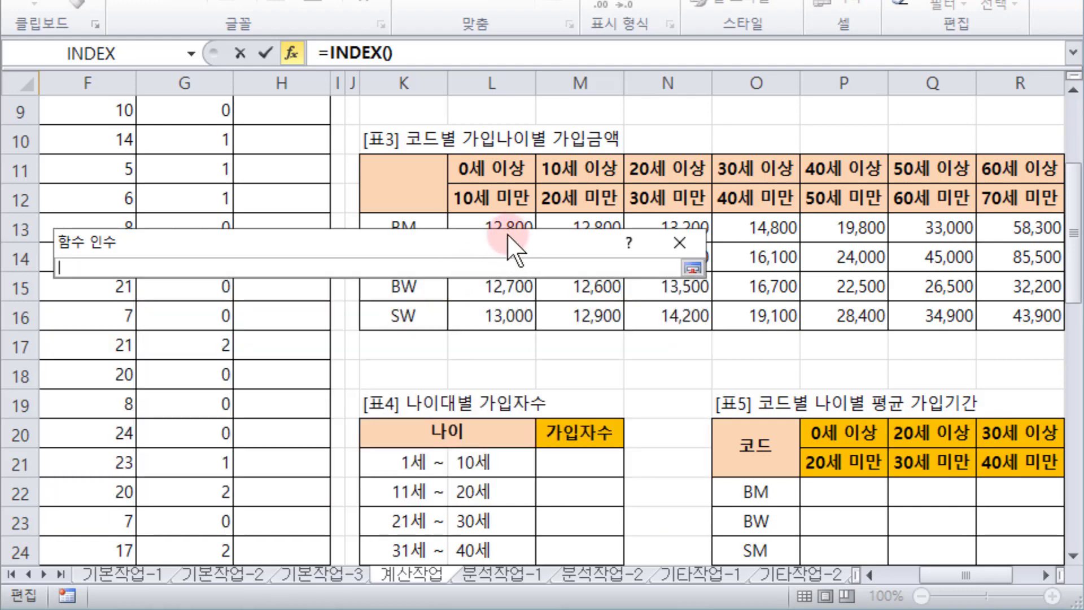
pyautogui.moveTo(489, 222); pyautogui.dragTo(812, 338)
pyautogui.moveTo(956, 577); pyautogui.dragTo(937, 593)
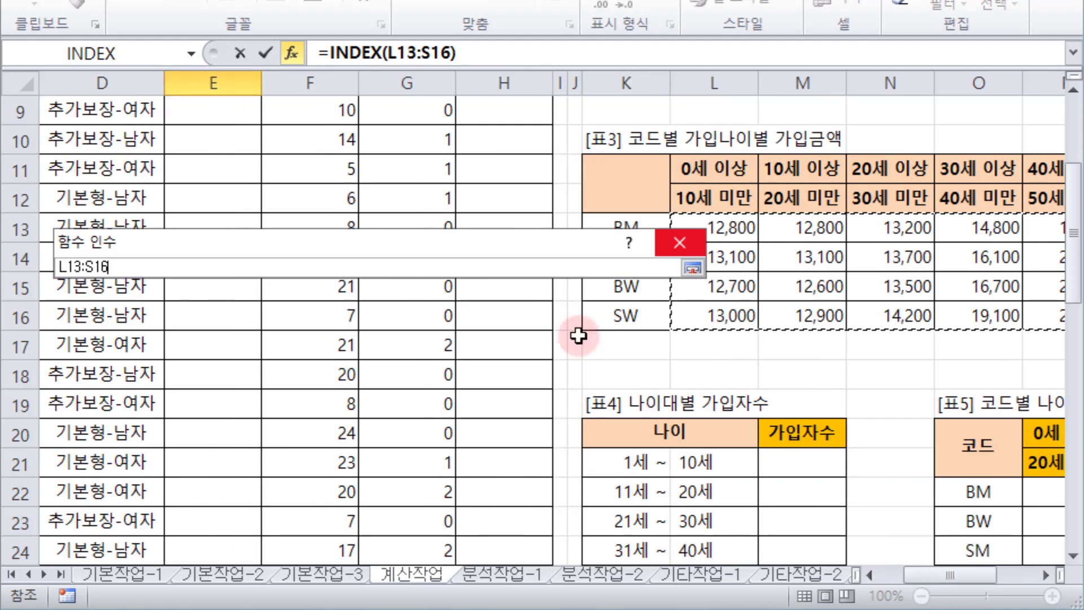
pyautogui.click(693, 267)
# Step: Nest a MATCH function in the Row_num argument of INDEX, with the code in C4 as its Lookup_value
pyautogui.click(346, 318)
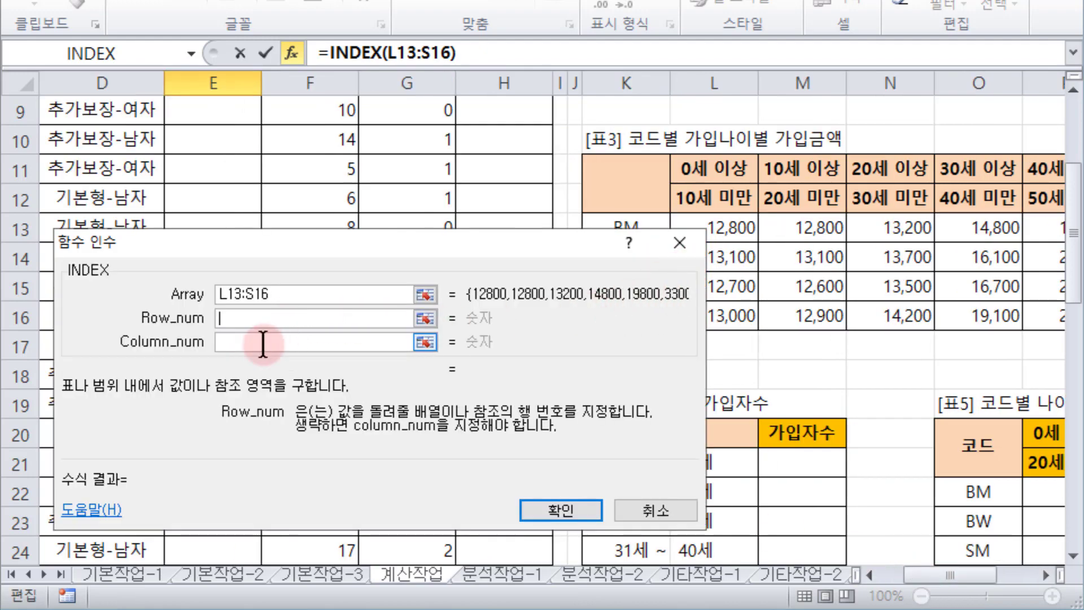
pyautogui.write('ma')
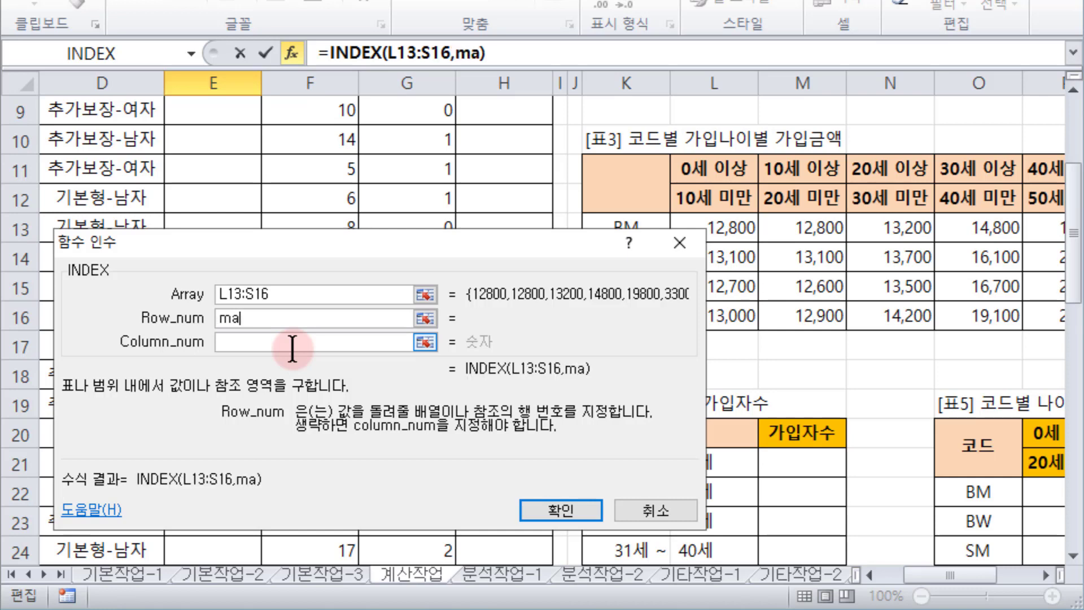
pyautogui.write('tch()')
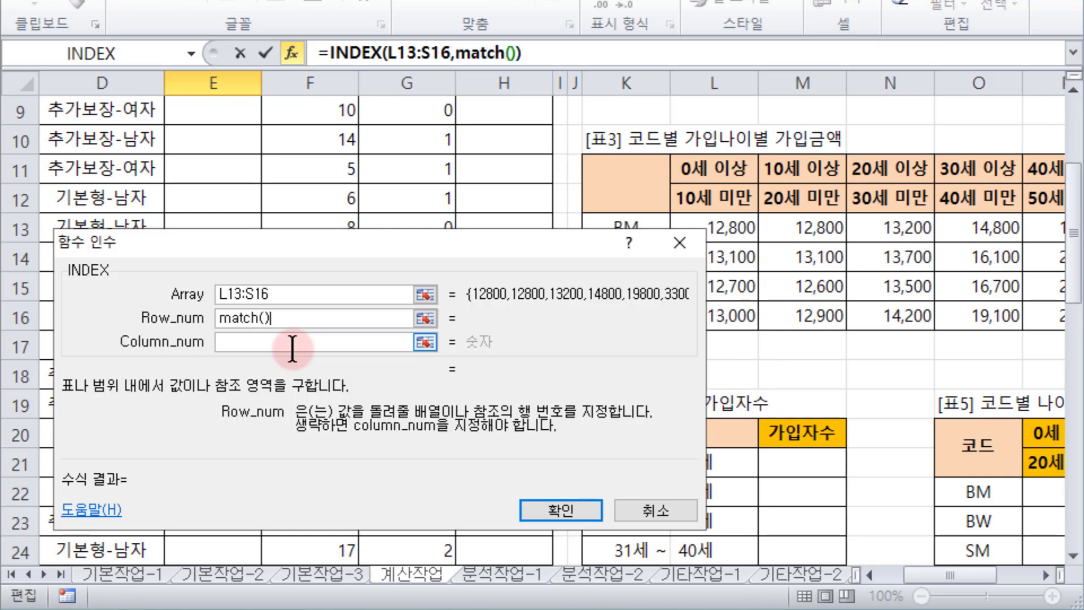
pyautogui.click(513, 52)
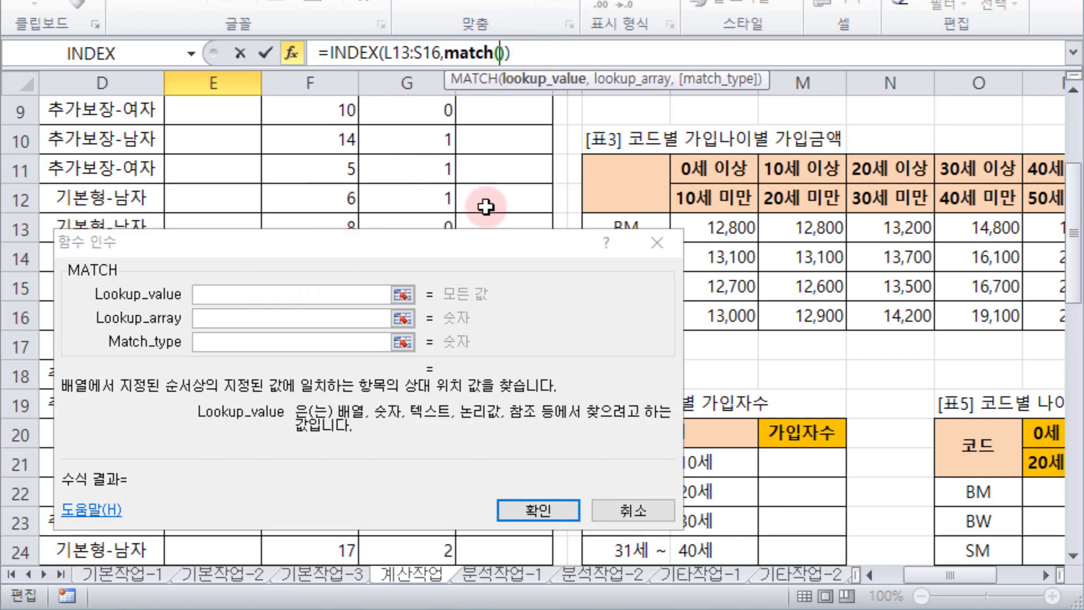
pyautogui.scroll(2, 683, 289)
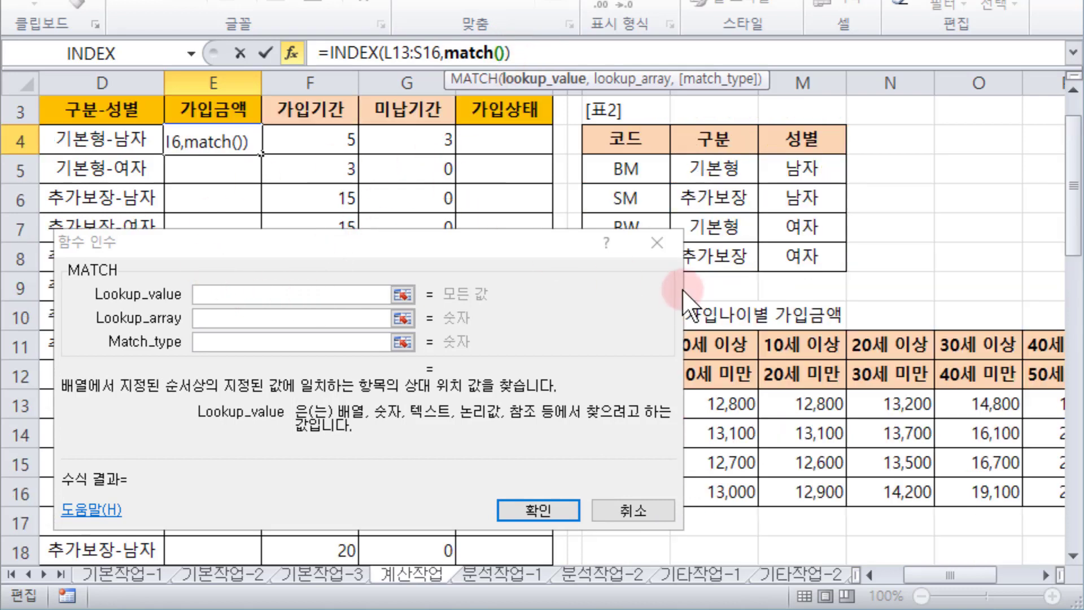
pyautogui.click(233, 296)
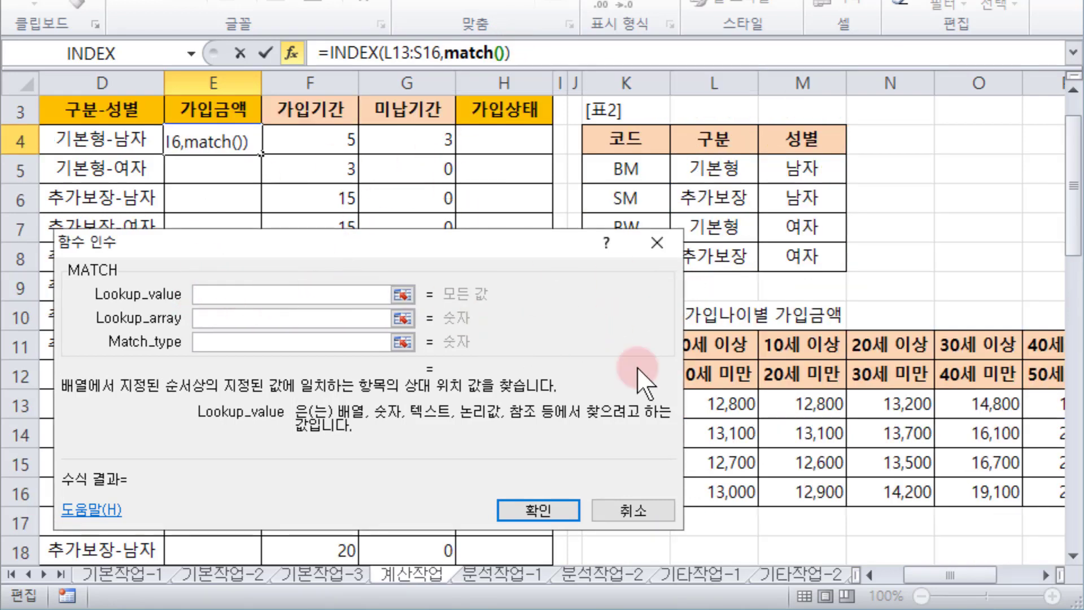
pyautogui.moveTo(949, 575); pyautogui.dragTo(923, 582)
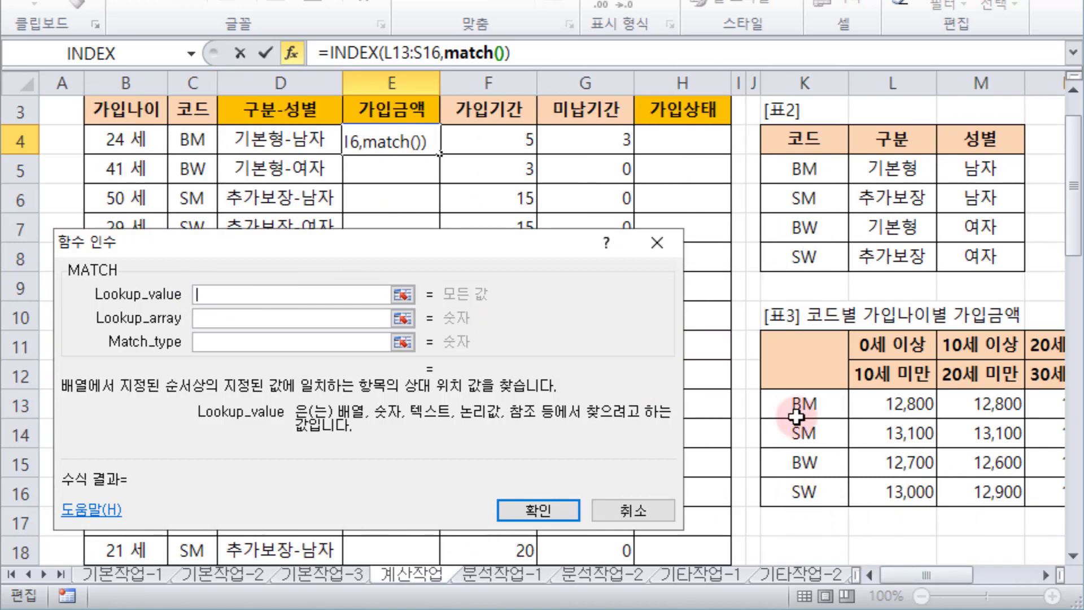
pyautogui.click(192, 139)
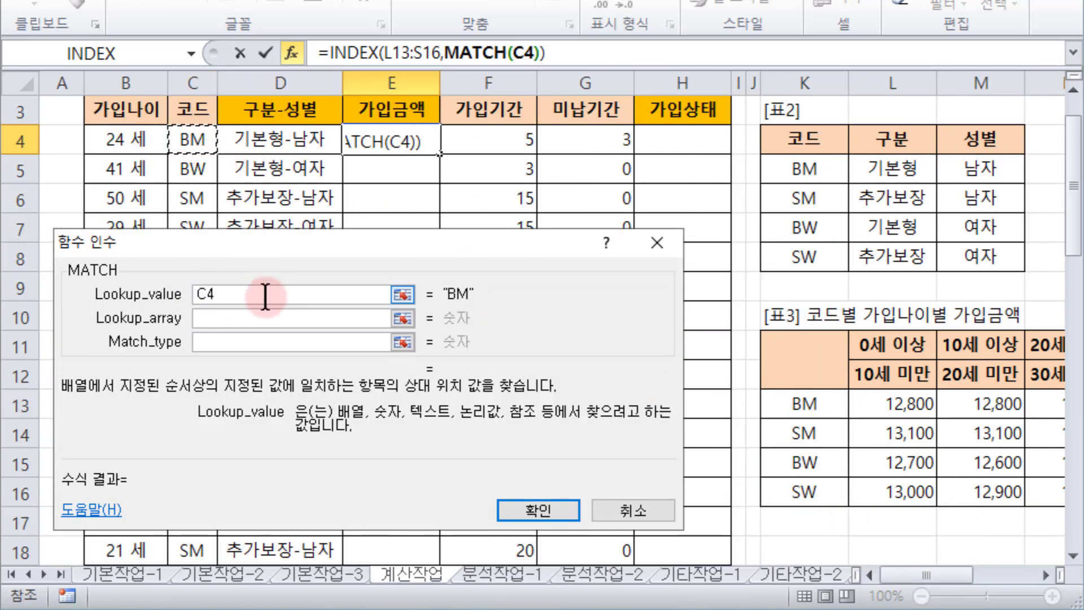
# Step: Set the row MATCH's Lookup_array to the [표3] codes as absolute $K$13:$K$16, and its Match_type to 0
pyautogui.click(210, 321)
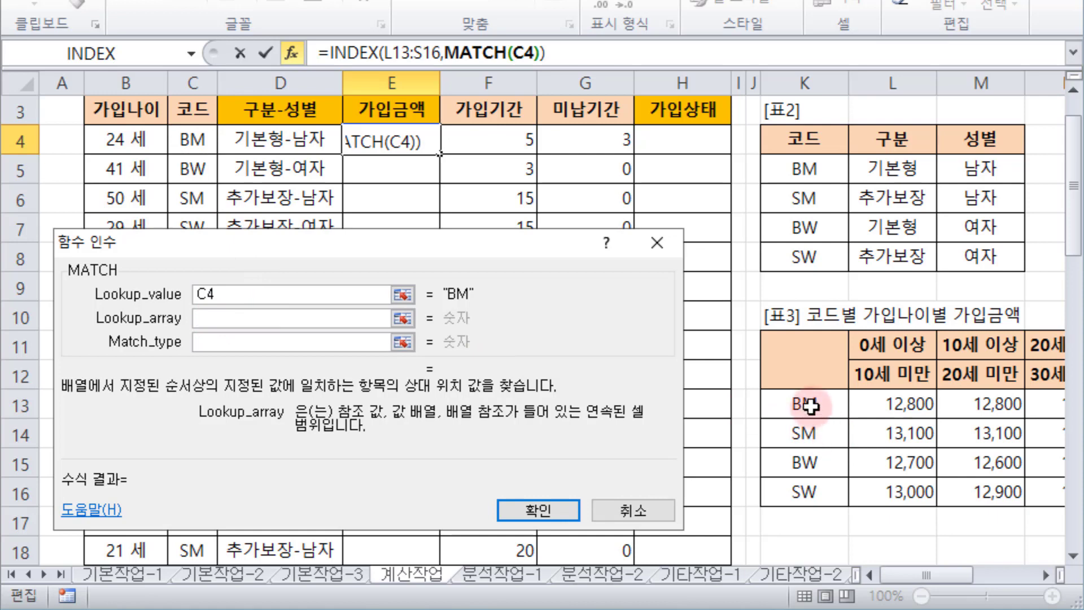
pyautogui.moveTo(811, 406); pyautogui.dragTo(801, 491)
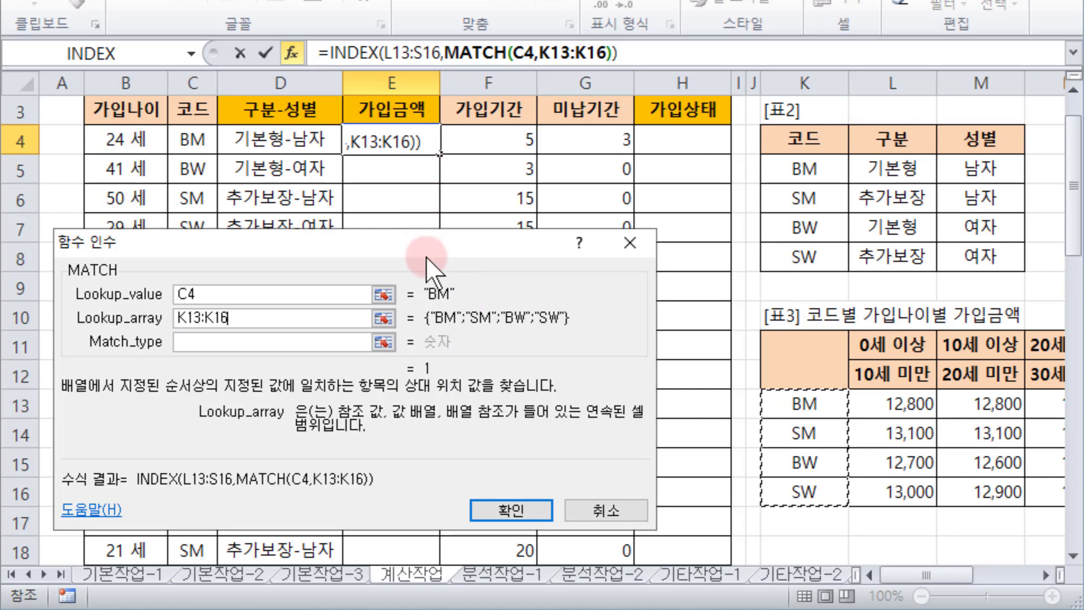
pyautogui.moveTo(260, 320); pyautogui.dragTo(118, 325)
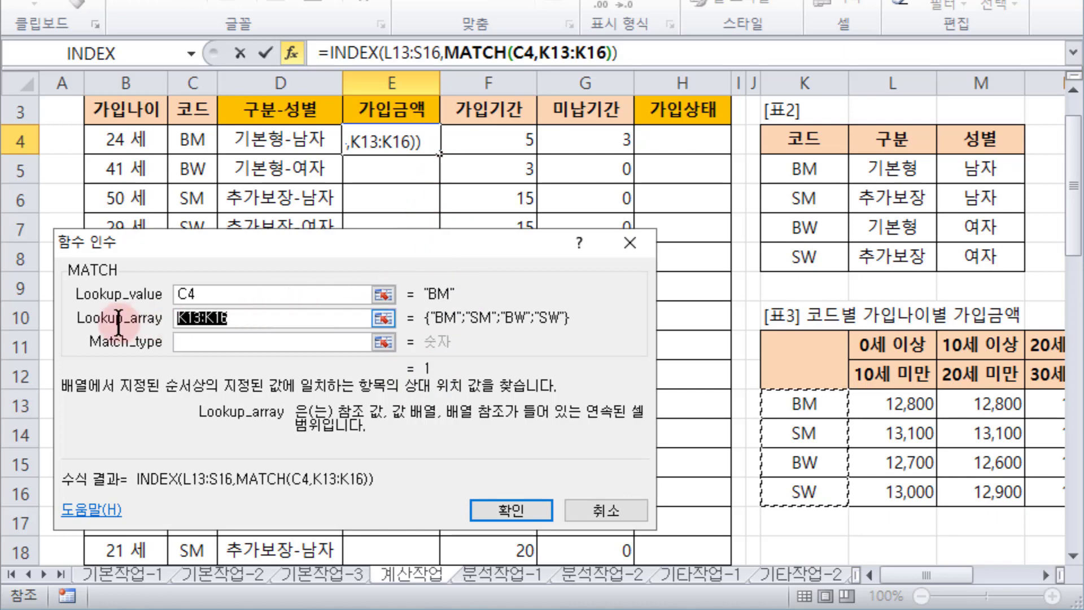
pyautogui.press('F4')
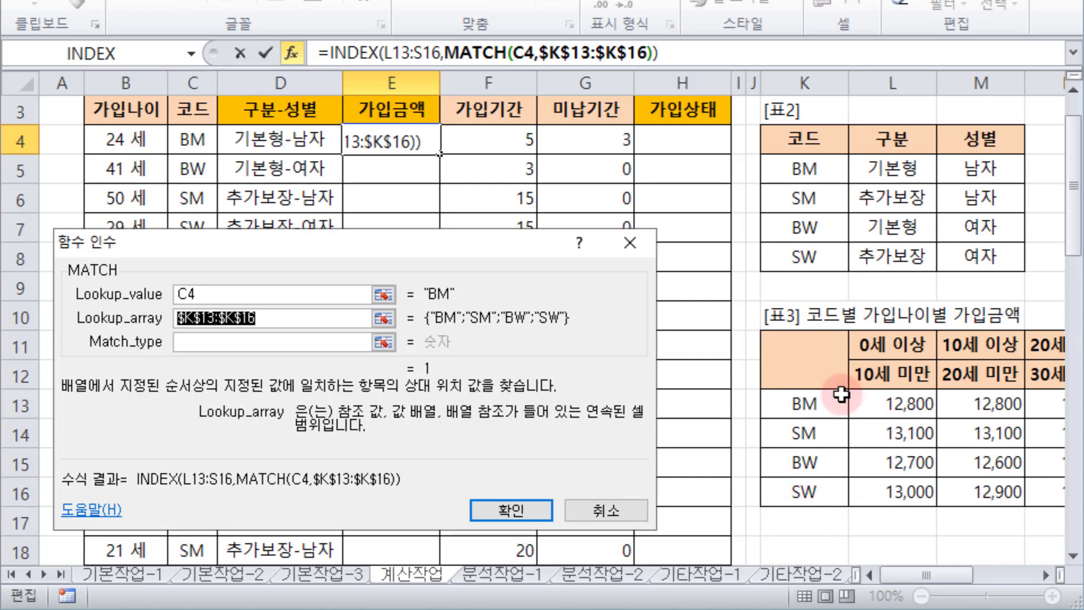
pyautogui.click(224, 341)
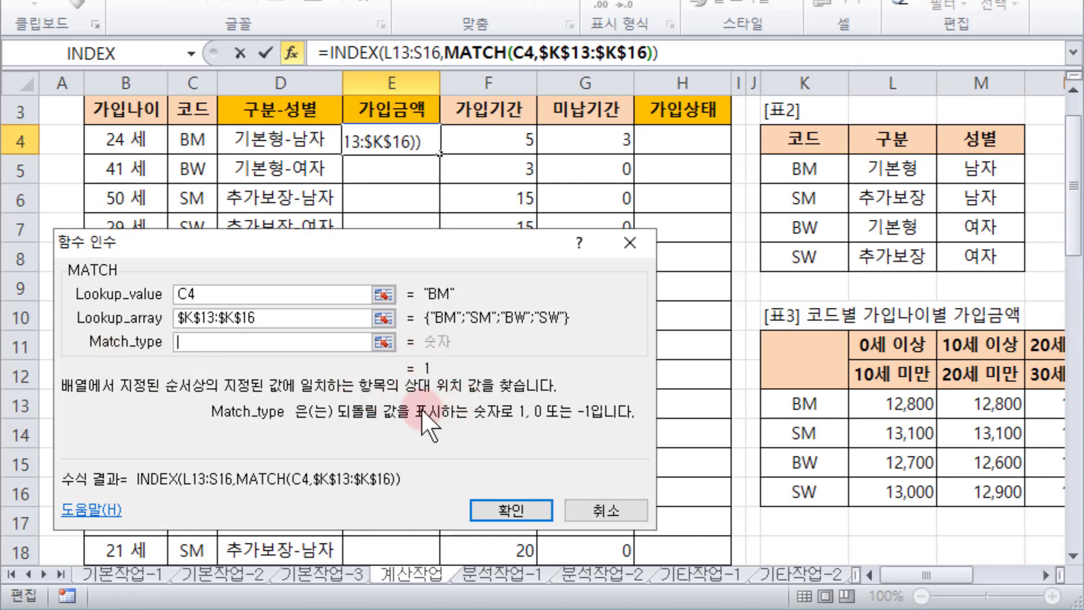
pyautogui.write('0')
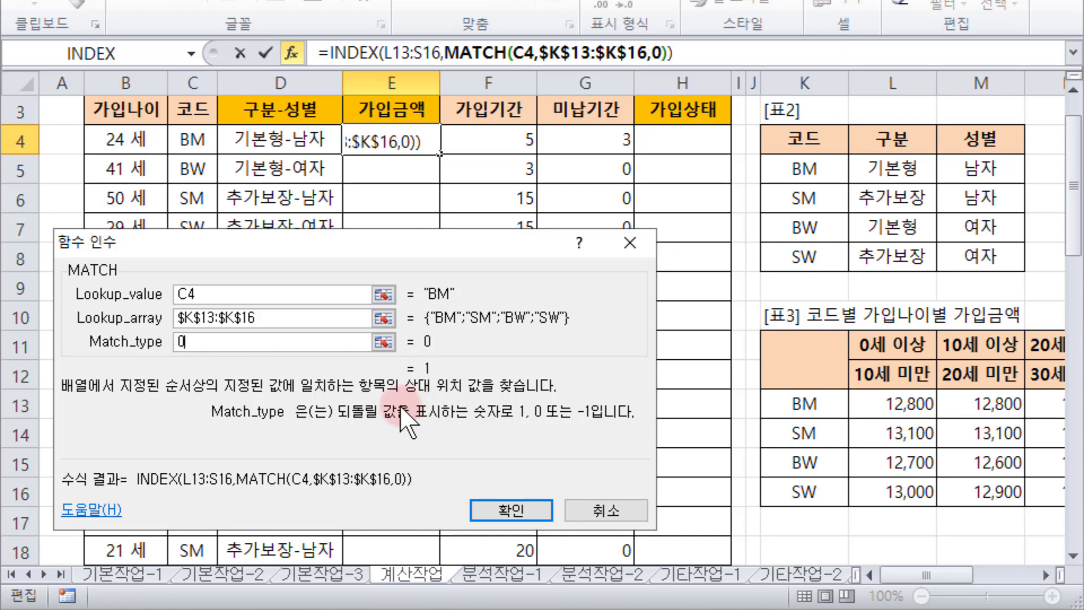
pyautogui.click(215, 293)
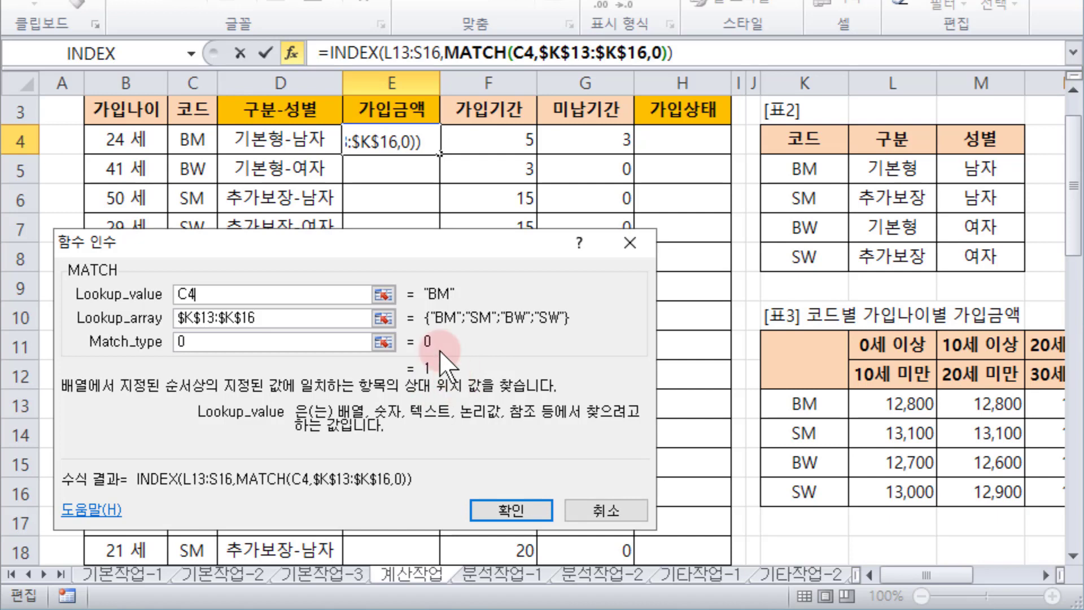
# Step: Return to the INDEX arguments and make the Array range absolute as $L$13:$S$16
pyautogui.click(350, 52)
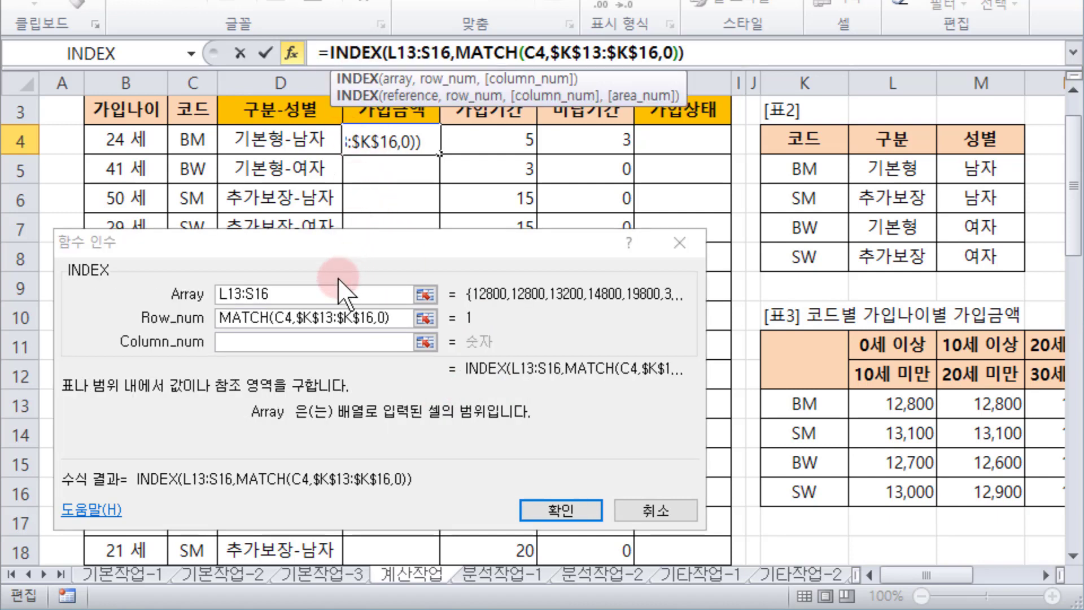
pyautogui.click(283, 294)
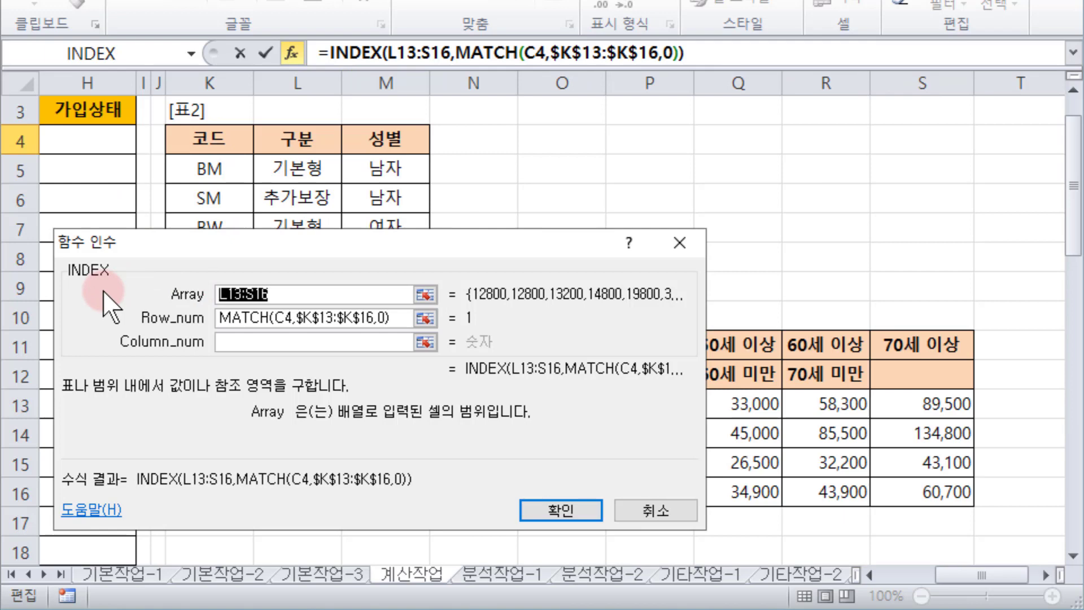
pyautogui.press('F4')
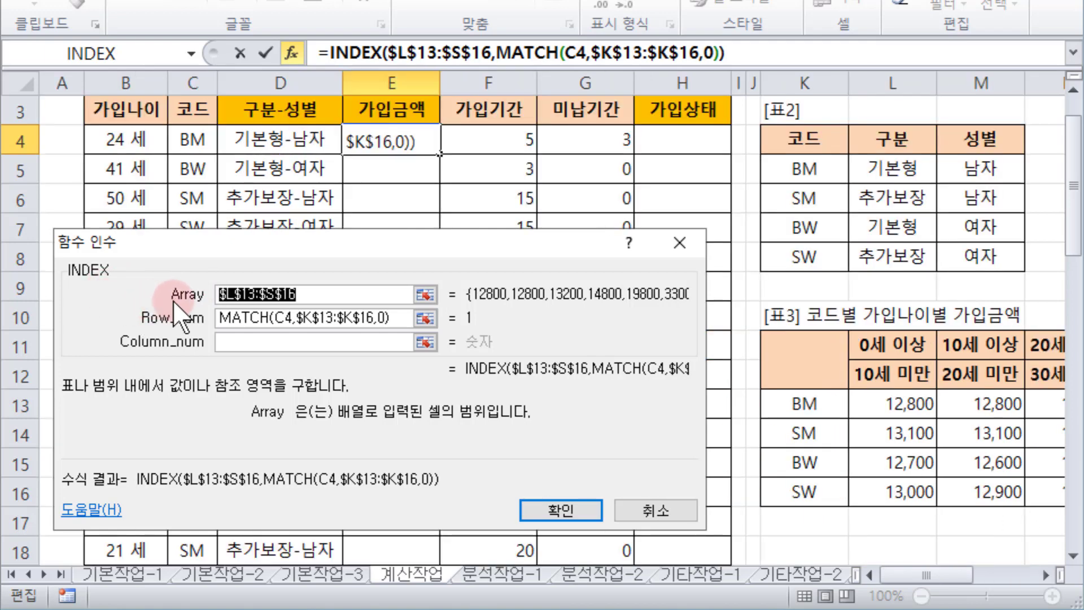
# Step: Nest a second MATCH function in the Column_num argument of INDEX, with the 가입나이 in B4 as its Lookup_value
pyautogui.click(350, 53)
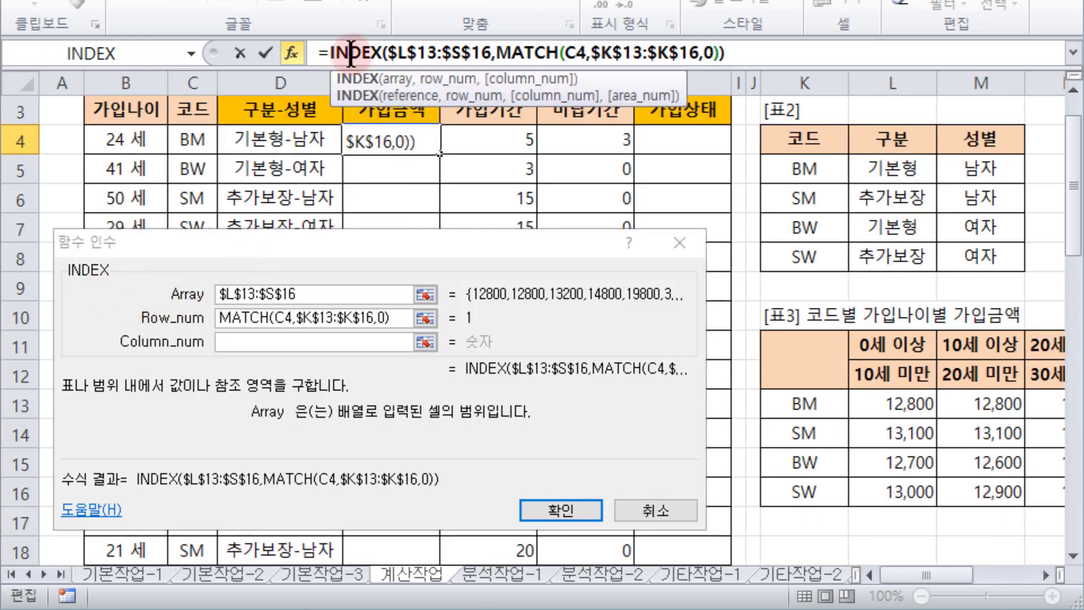
pyautogui.click(244, 336)
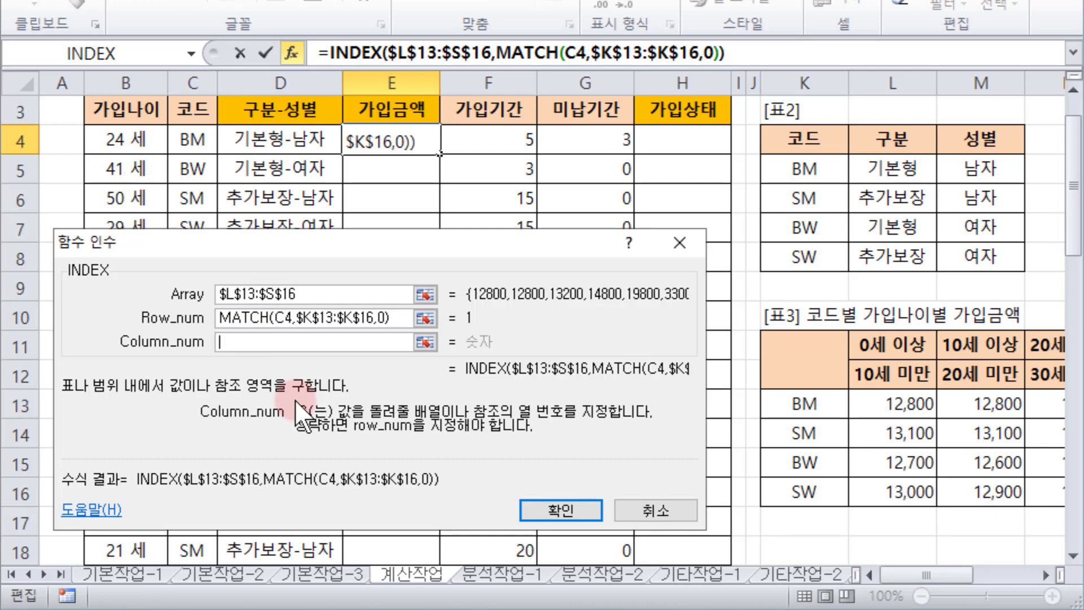
pyautogui.write('match')
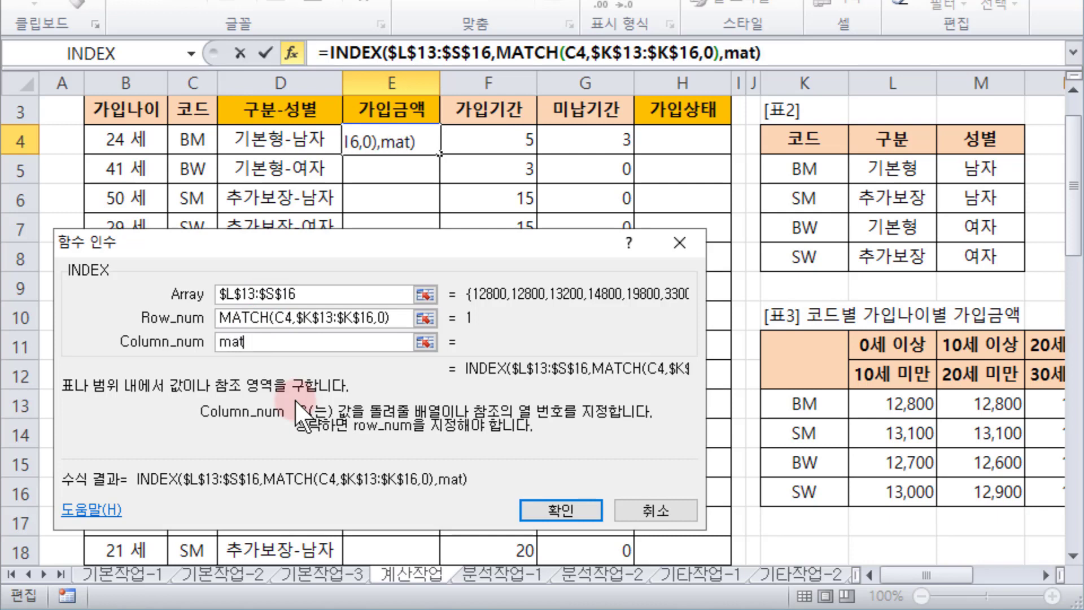
pyautogui.press('BackSpace')
pyautogui.write('ch')
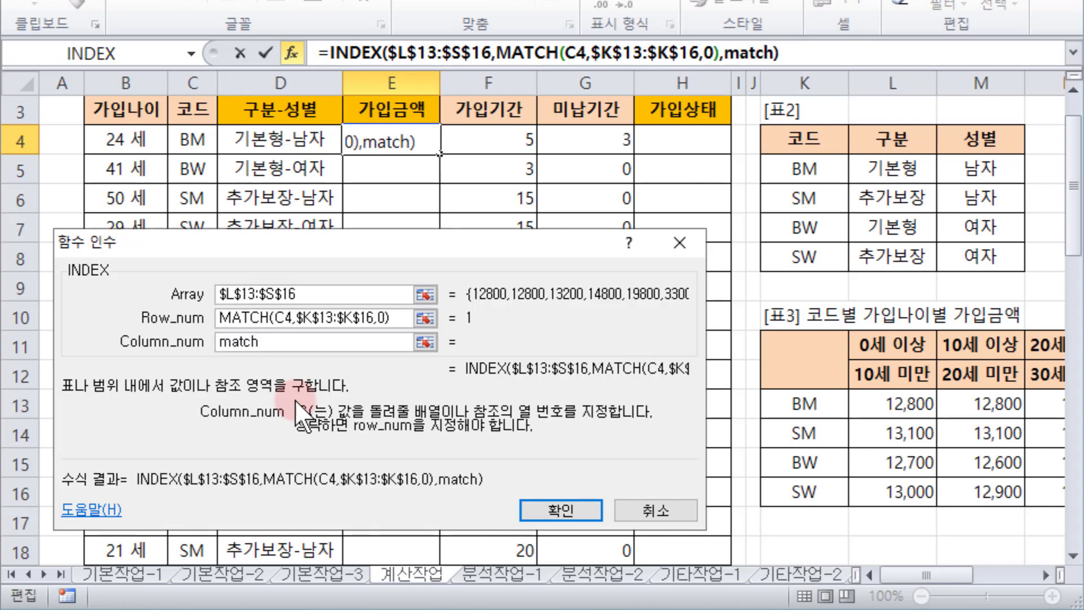
pyautogui.write('()')
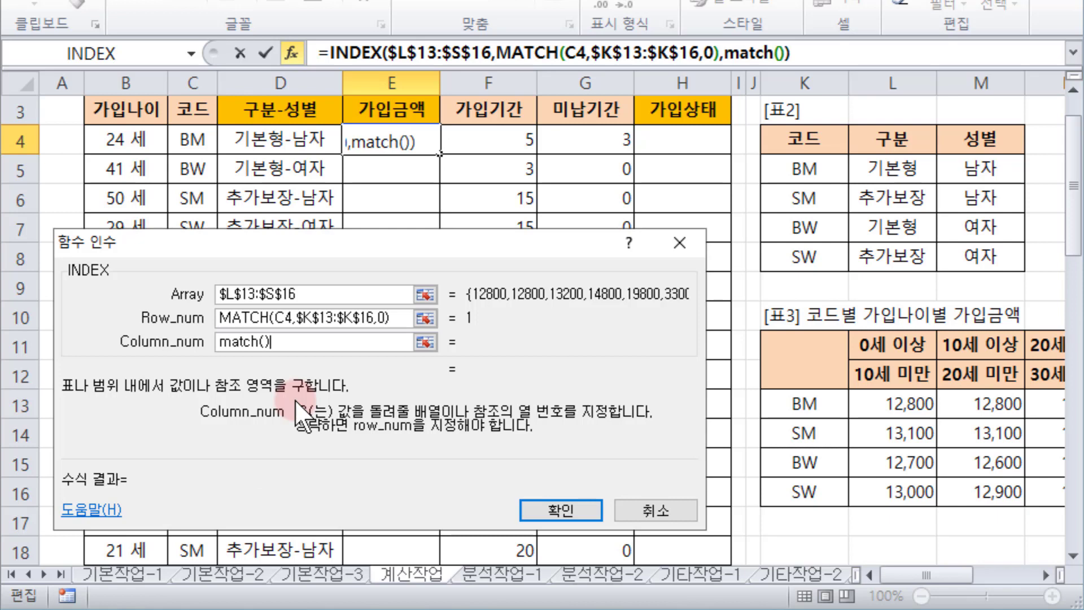
pyautogui.click(781, 52)
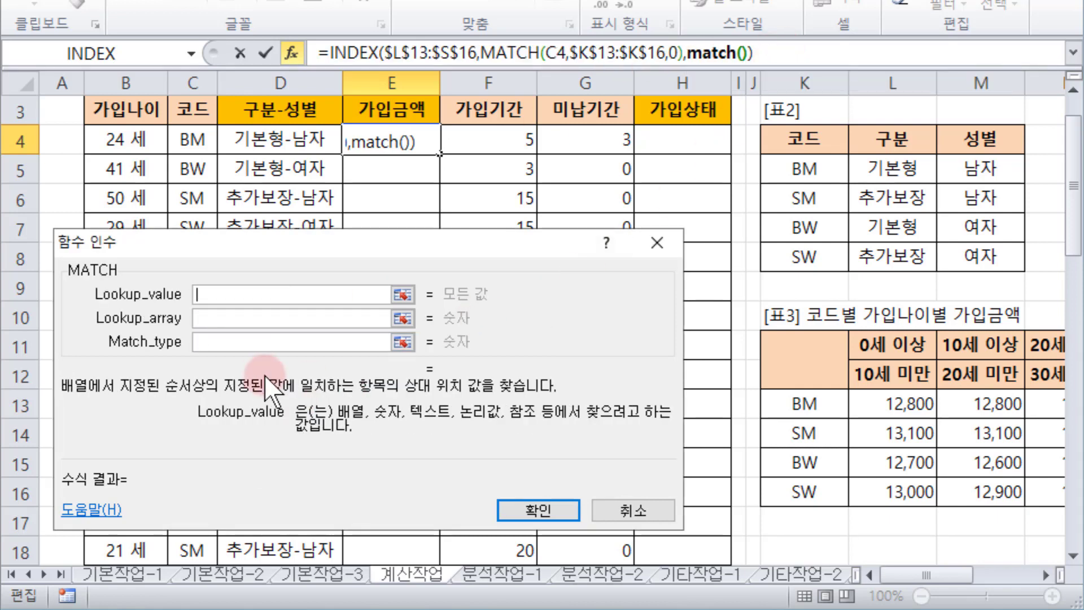
pyautogui.click(125, 140)
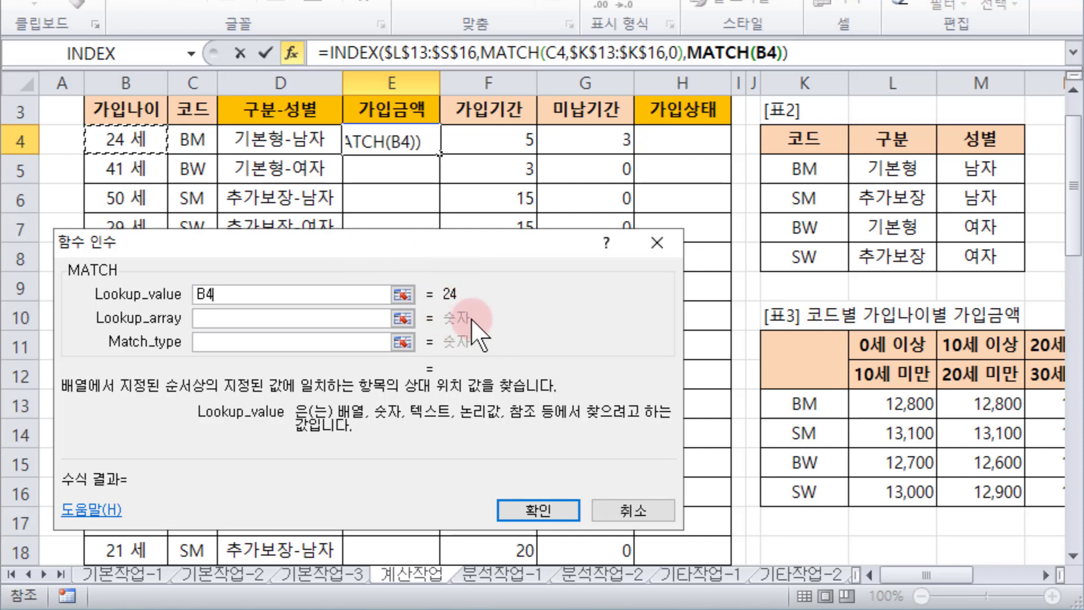
# Step: Set the column MATCH's Lookup_array to the [표3] lower age limits in L11:S11 and its Match_type to 1
pyautogui.click(360, 318)
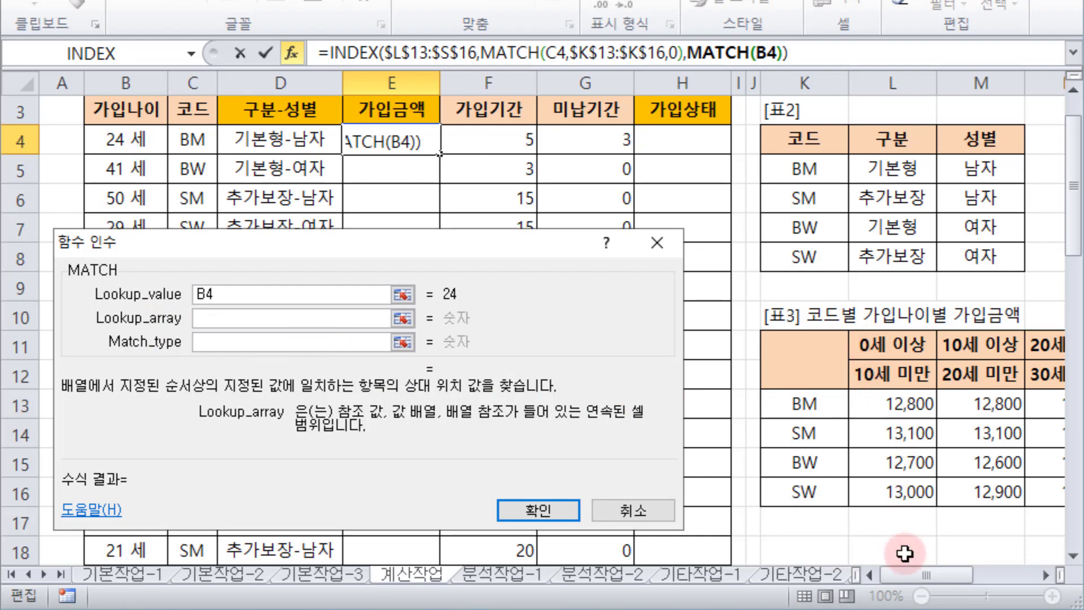
pyautogui.moveTo(915, 574); pyautogui.dragTo(919, 571)
pyautogui.moveTo(852, 346)
pyautogui.mouseDown()
pyautogui.moveTo(1045, 346)
pyautogui.moveTo(1006, 353)
pyautogui.moveTo(1062, 350)
pyautogui.moveTo(982, 347)
pyautogui.moveTo(1071, 342)
pyautogui.moveTo(843, 334)
pyautogui.mouseUp()
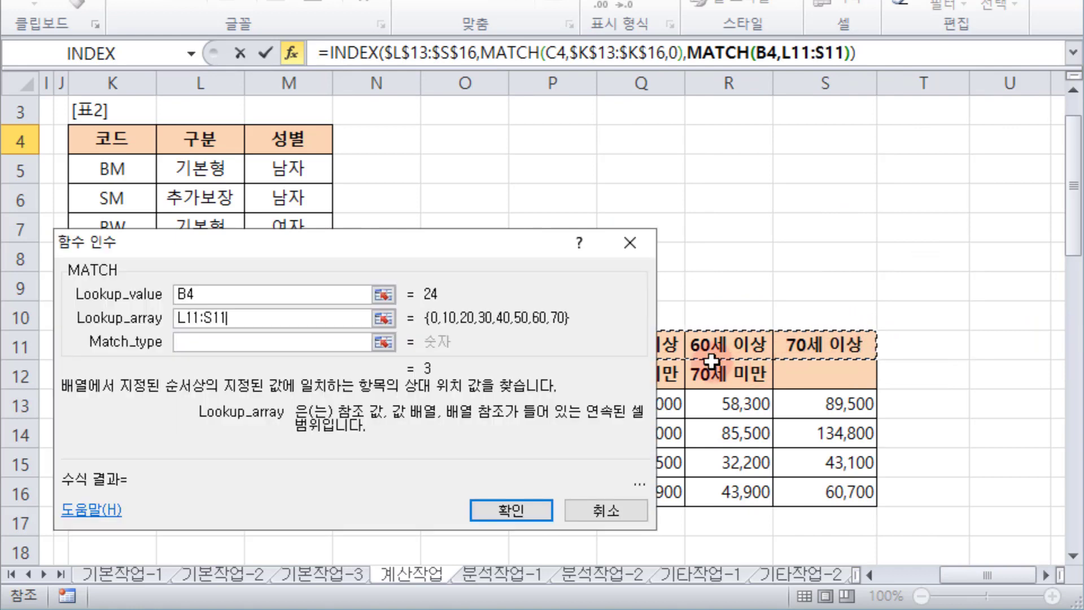
pyautogui.click(223, 343)
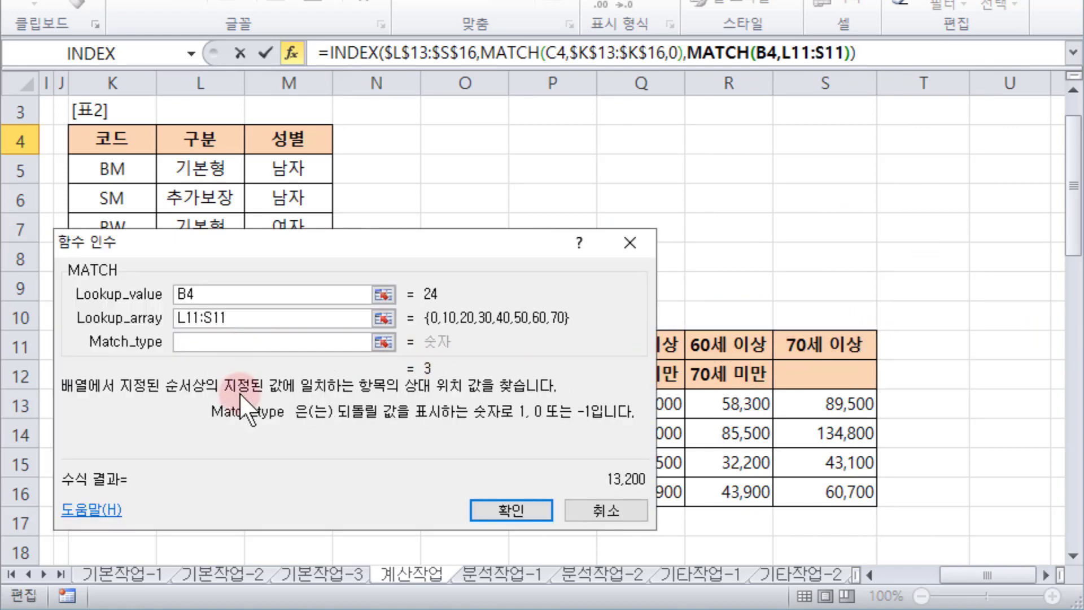
pyautogui.write('1')
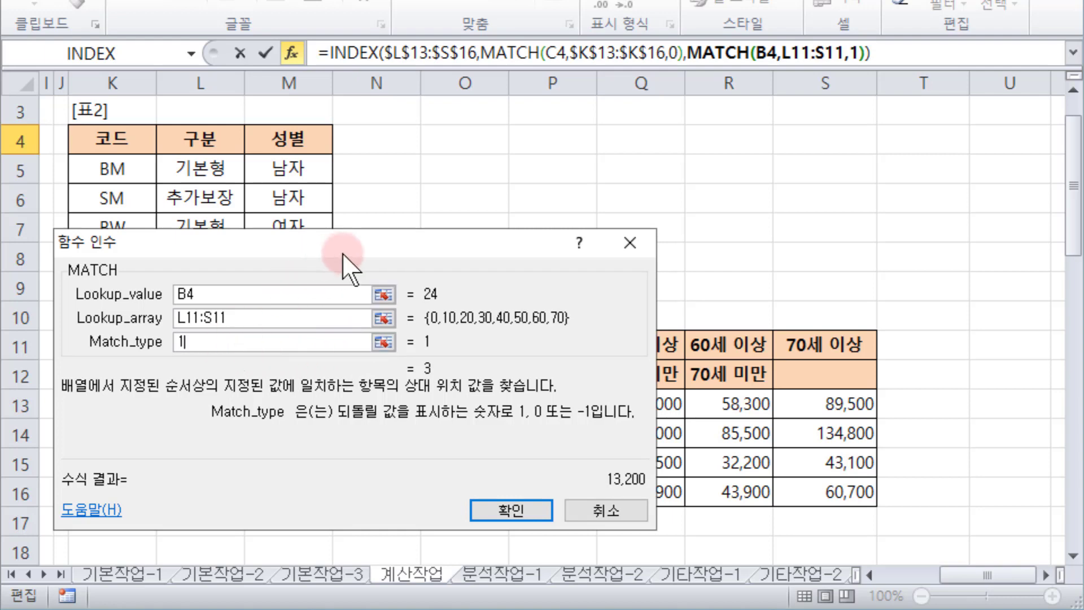
# Step: Uncover [표3] behind the function arguments and examine how the age in B4 is matched against the lower limits in L11:S11
pyautogui.moveTo(342, 253); pyautogui.dragTo(592, 23)
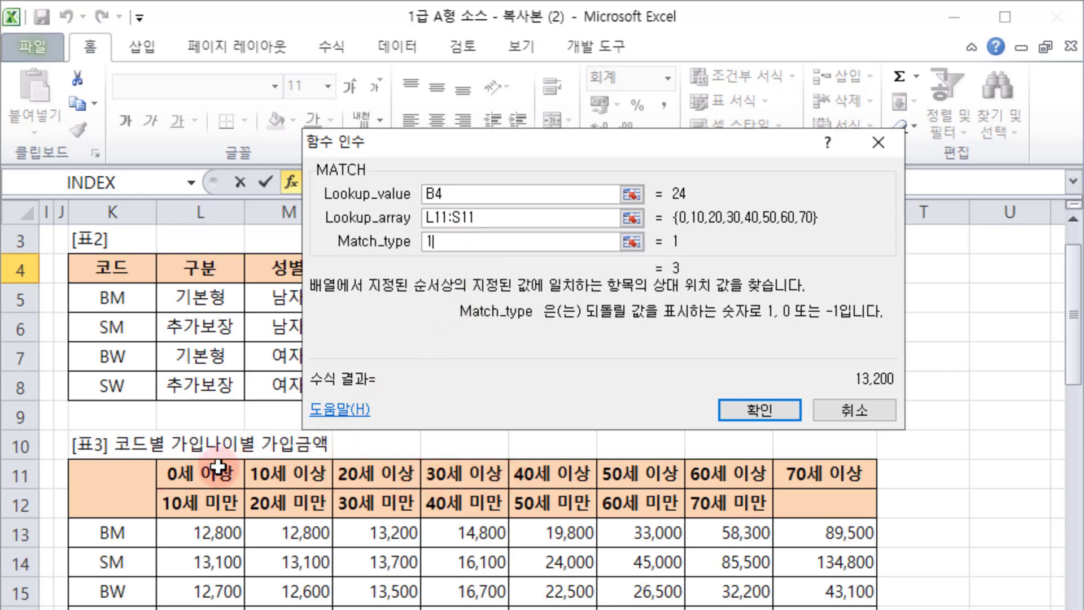
pyautogui.click(498, 218)
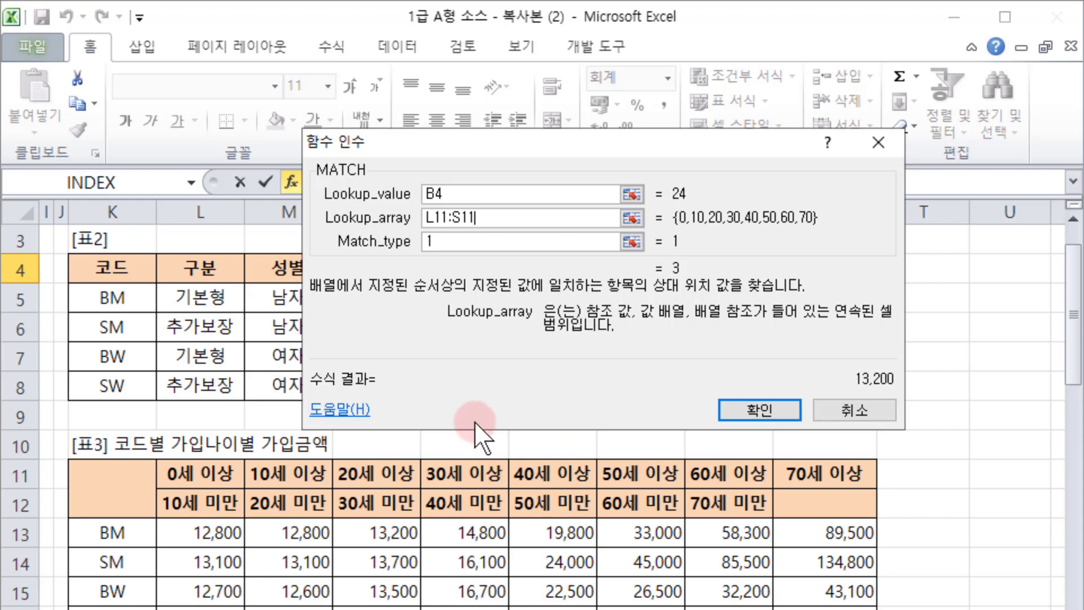
pyautogui.click(452, 194)
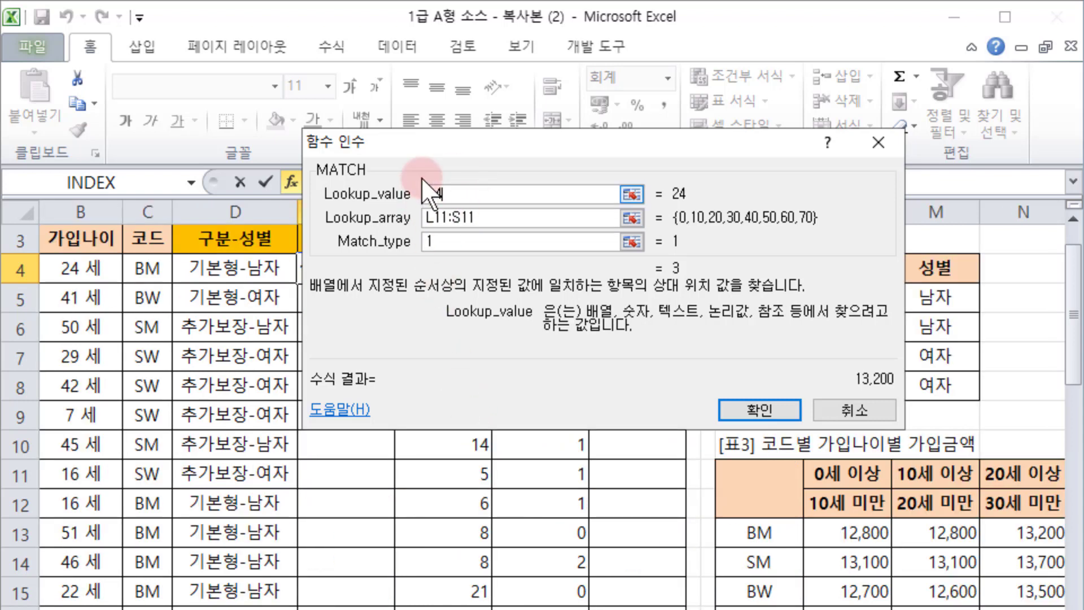
pyautogui.click(486, 218)
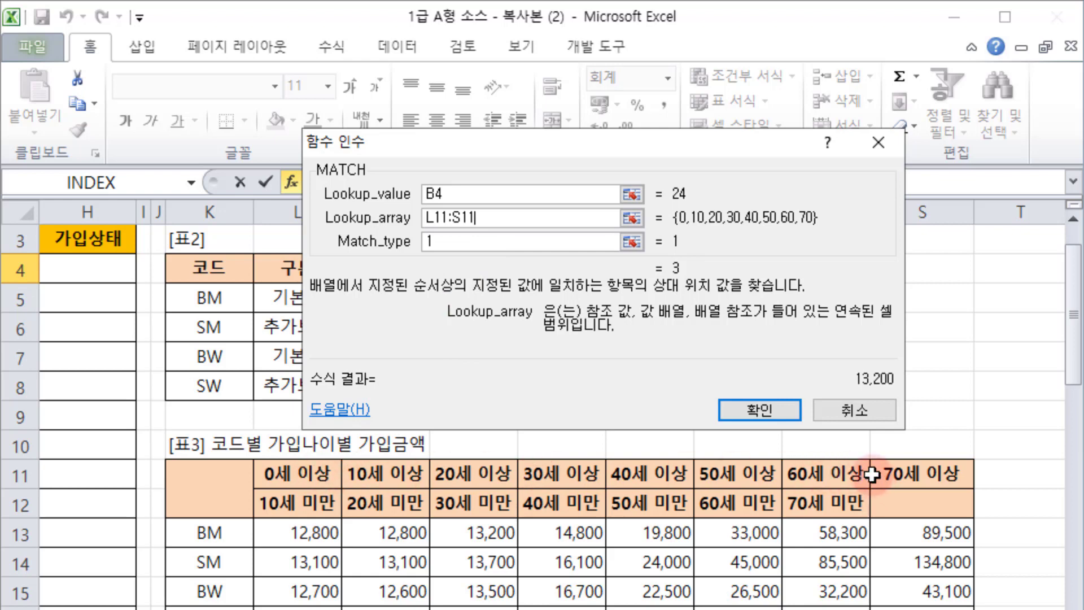
# Step: Try an exact Match_type of 0 in the age-column MATCH, then restore it to 1
pyautogui.click(453, 240)
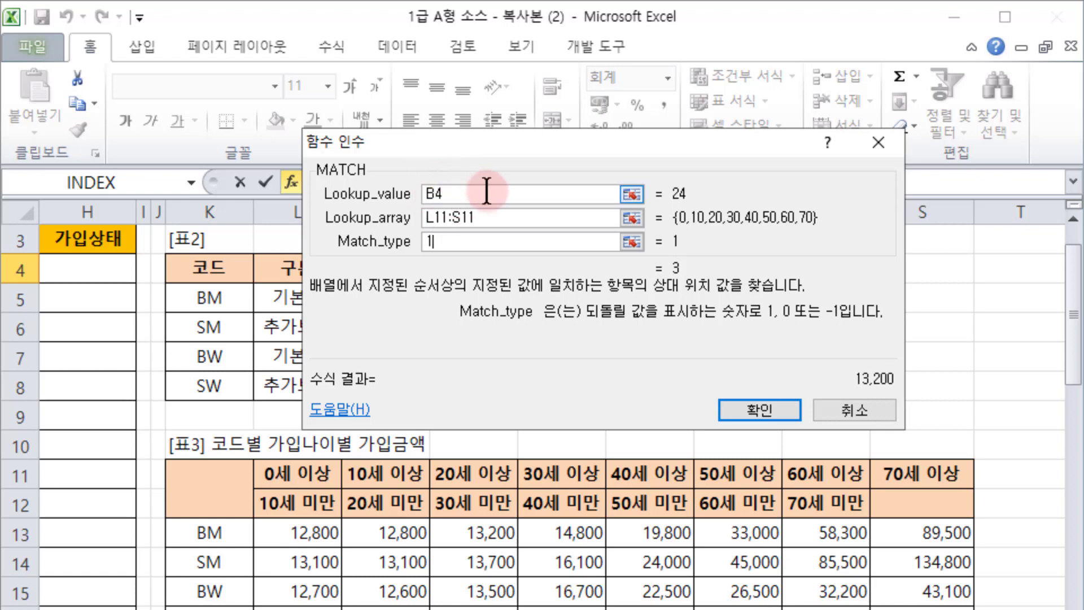
pyautogui.moveTo(472, 242); pyautogui.dragTo(378, 237)
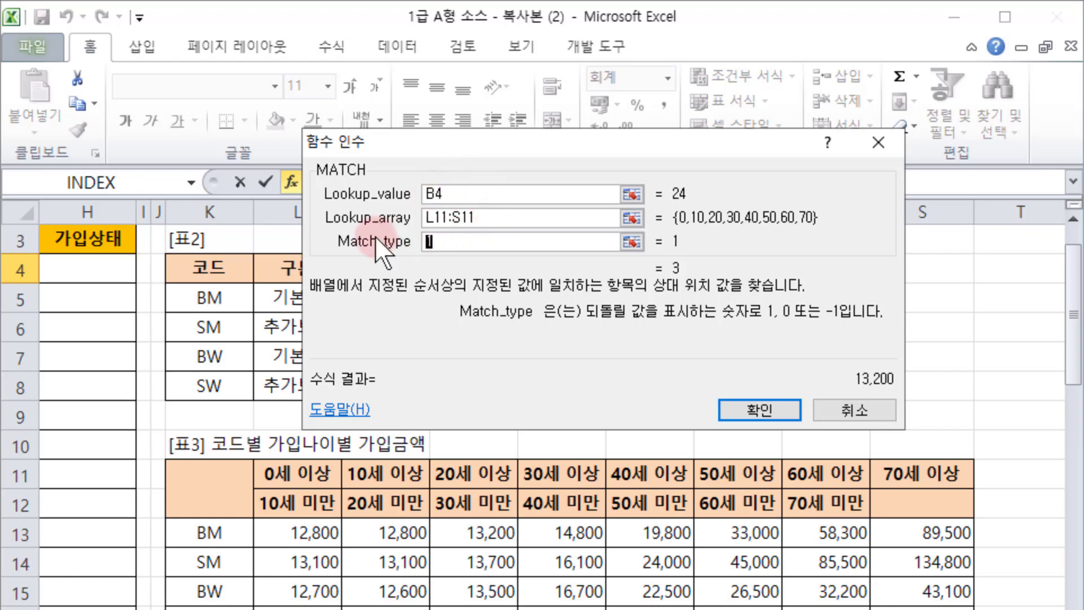
pyautogui.write('0')
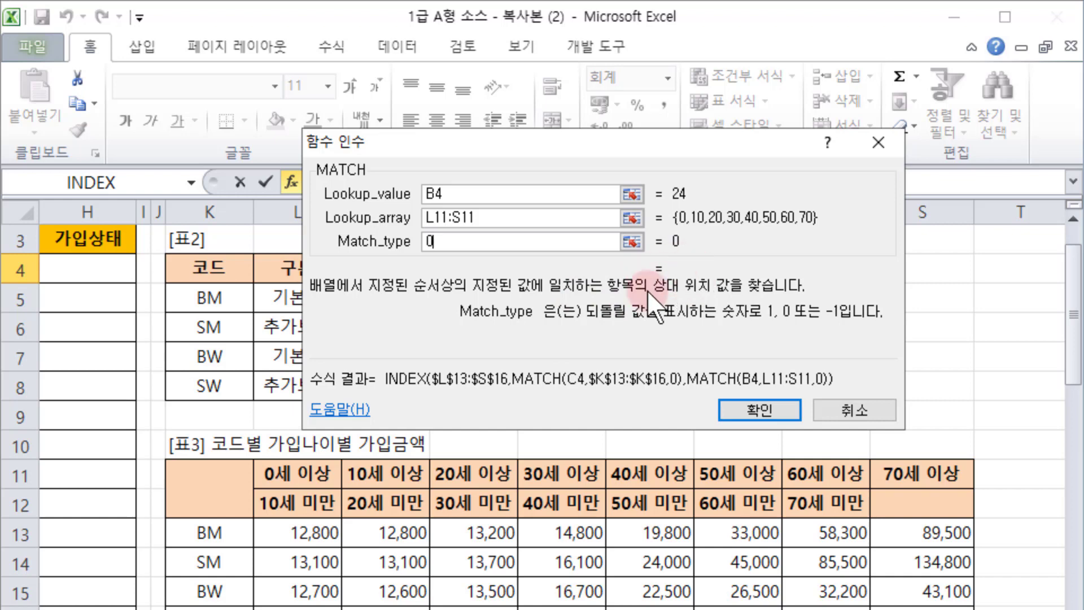
pyautogui.click(446, 242)
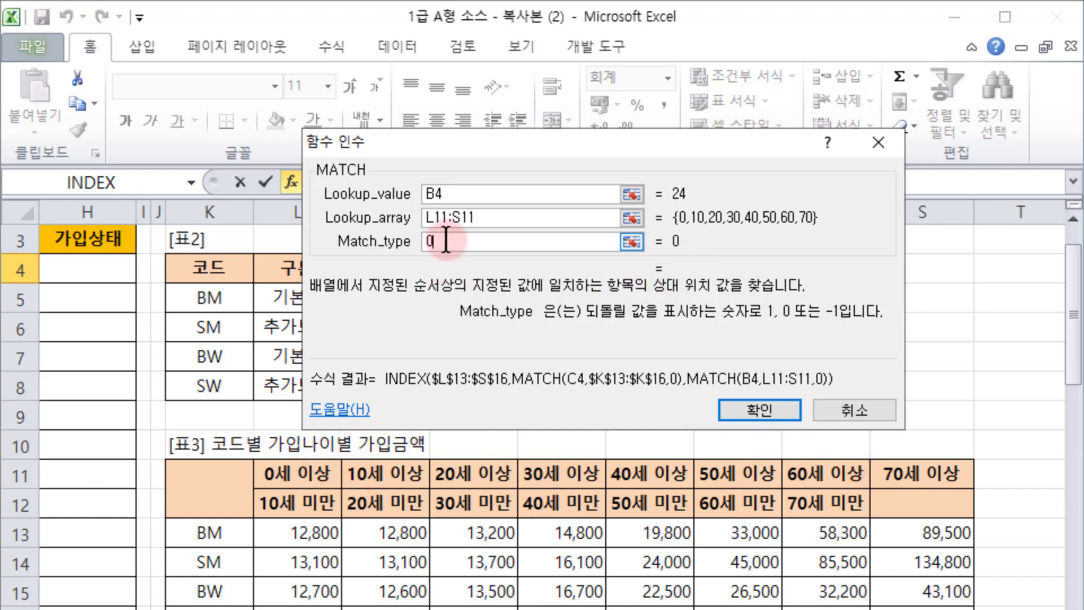
pyautogui.press('BackSpace')
pyautogui.write('1')
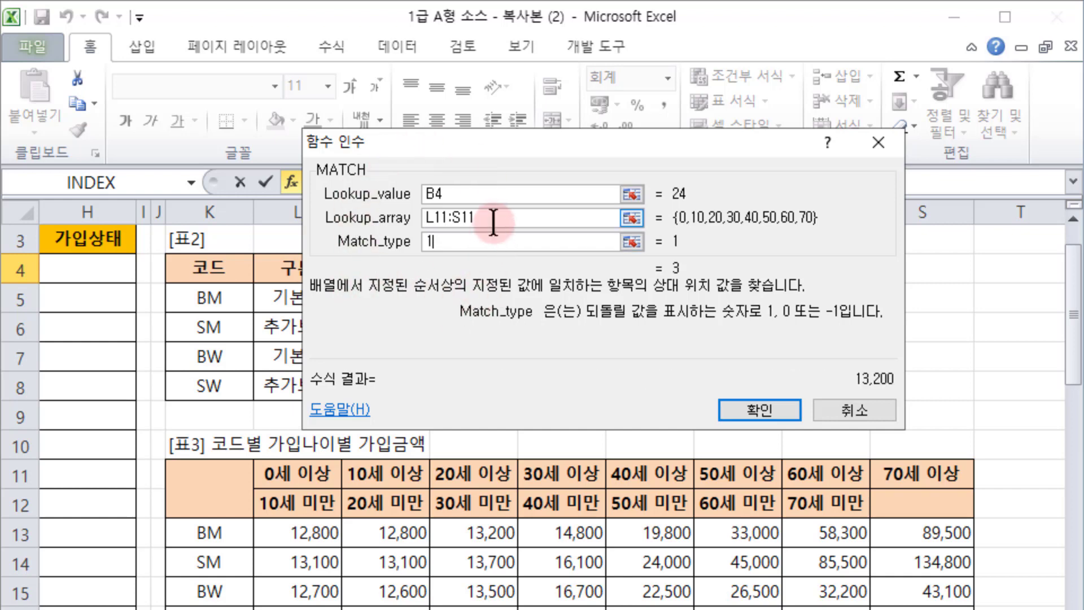
# Step: Make the age-column MATCH's Lookup_array absolute as $L$11:$S$11 and complete the INDEX formula in E4
pyautogui.moveTo(494, 218); pyautogui.dragTo(373, 216)
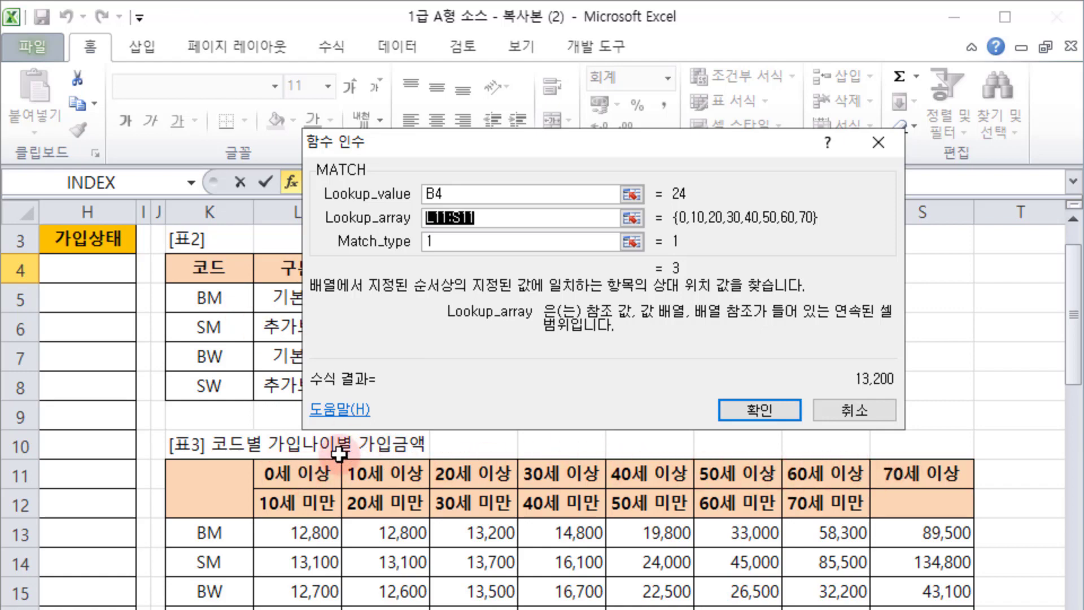
pyautogui.press('F4')
pyautogui.moveTo(559, 143); pyautogui.dragTo(528, 330)
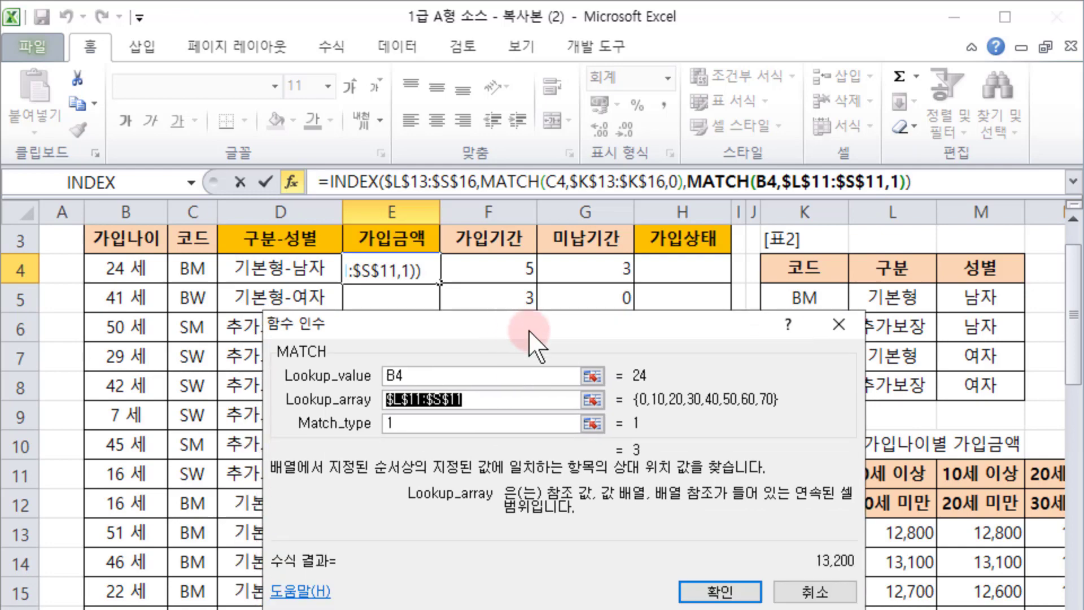
pyautogui.click(710, 591)
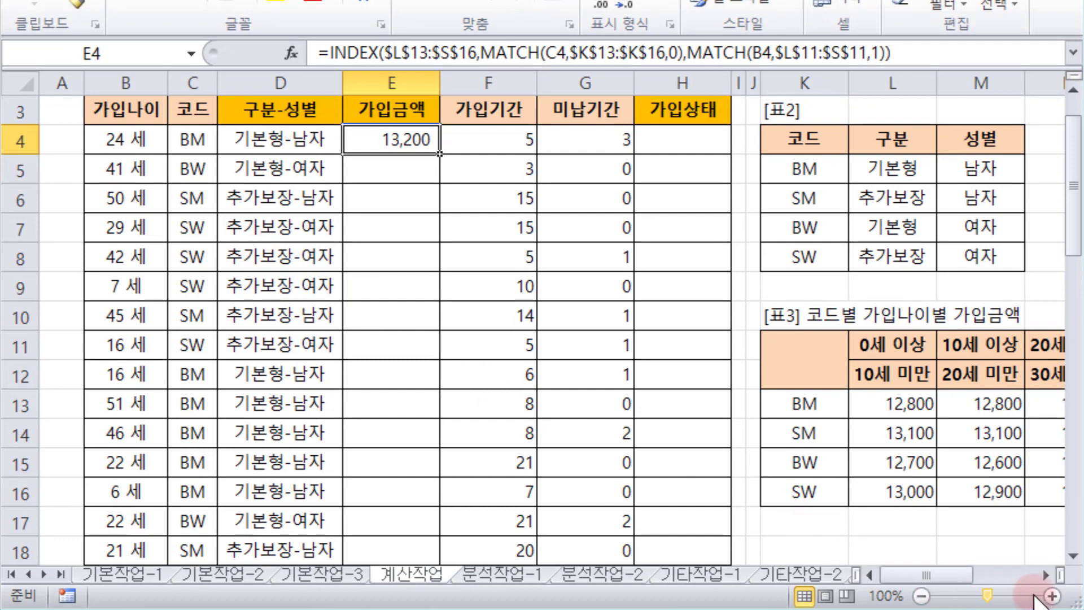
# Step: Fill the 가입금액 formula from E4 down to E39
pyautogui.click(1046, 575)
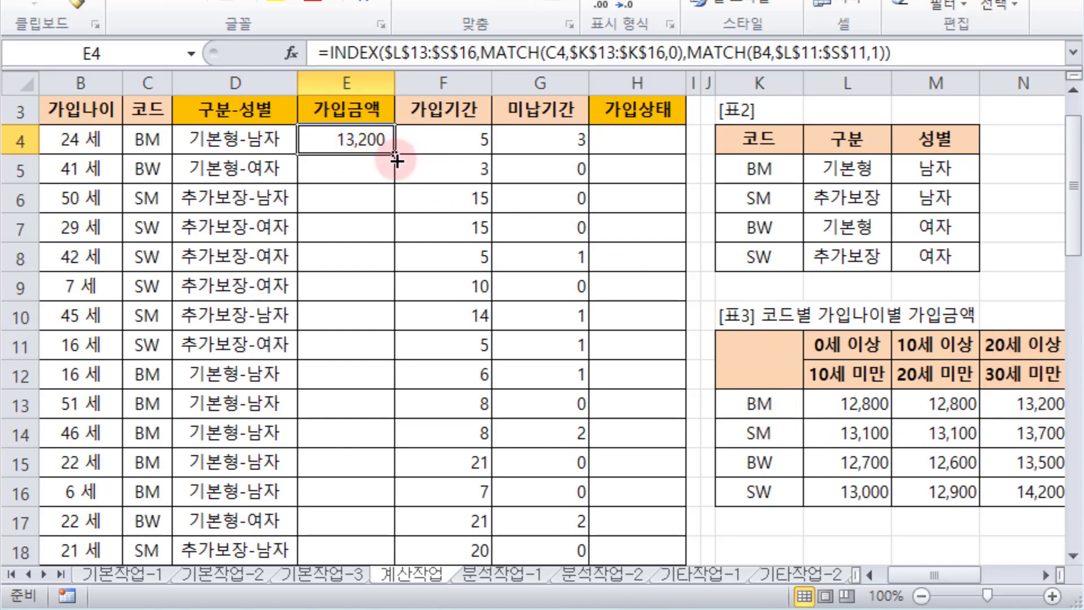
pyautogui.moveTo(392, 157); pyautogui.dragTo(383, 528)
pyautogui.scroll(7, 380, 399)
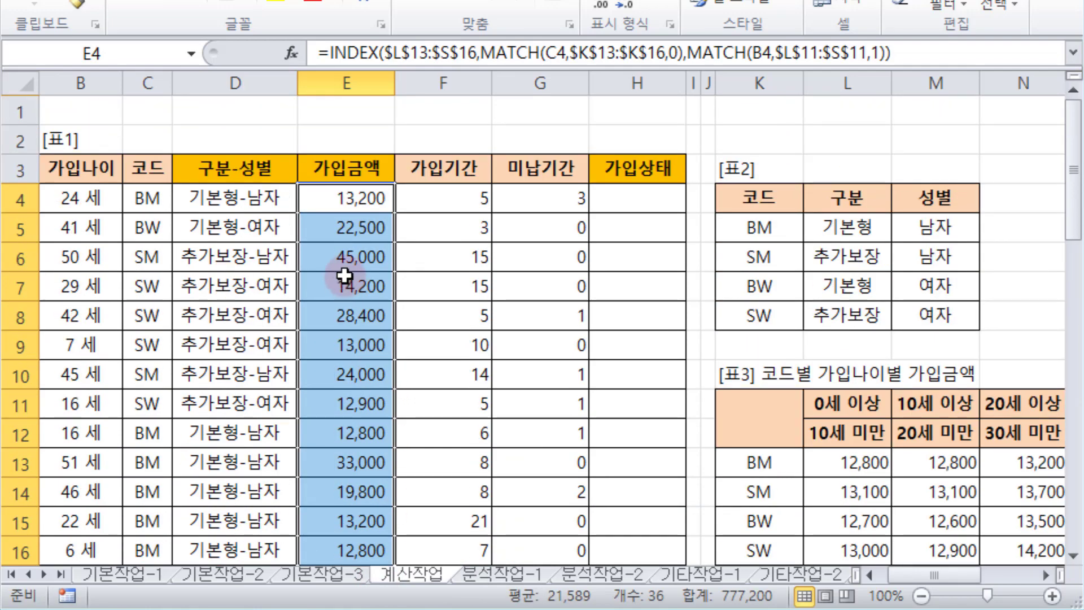
# Step: Check the 가입금액 in E5 against the BW row and the matching age column of [표3]
pyautogui.click(354, 228)
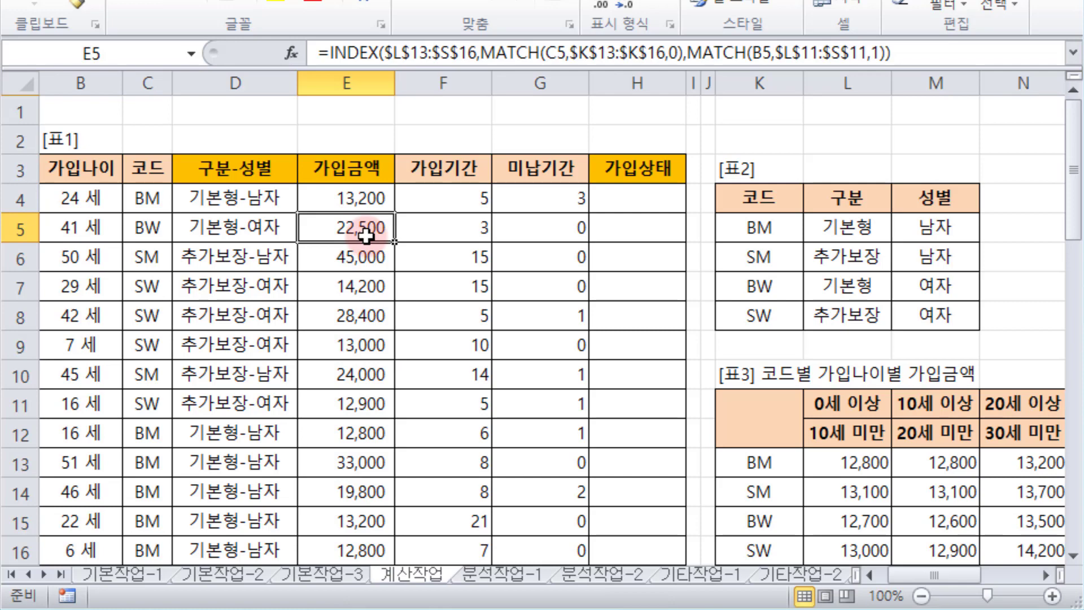
pyautogui.click(760, 522)
pyautogui.click(1046, 574)
pyautogui.click(1046, 574)
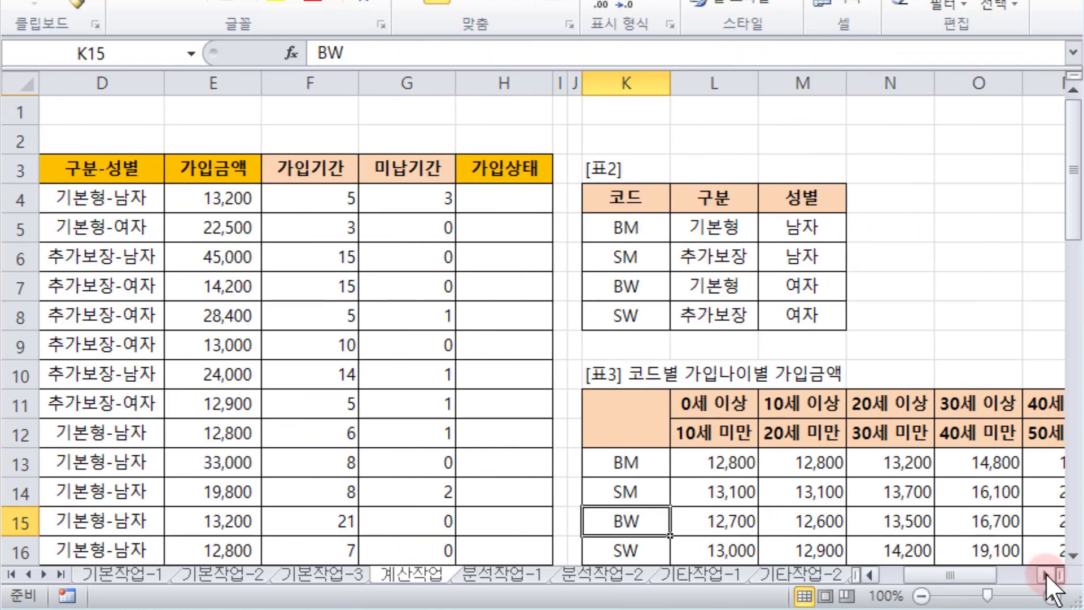
pyautogui.click(1047, 574)
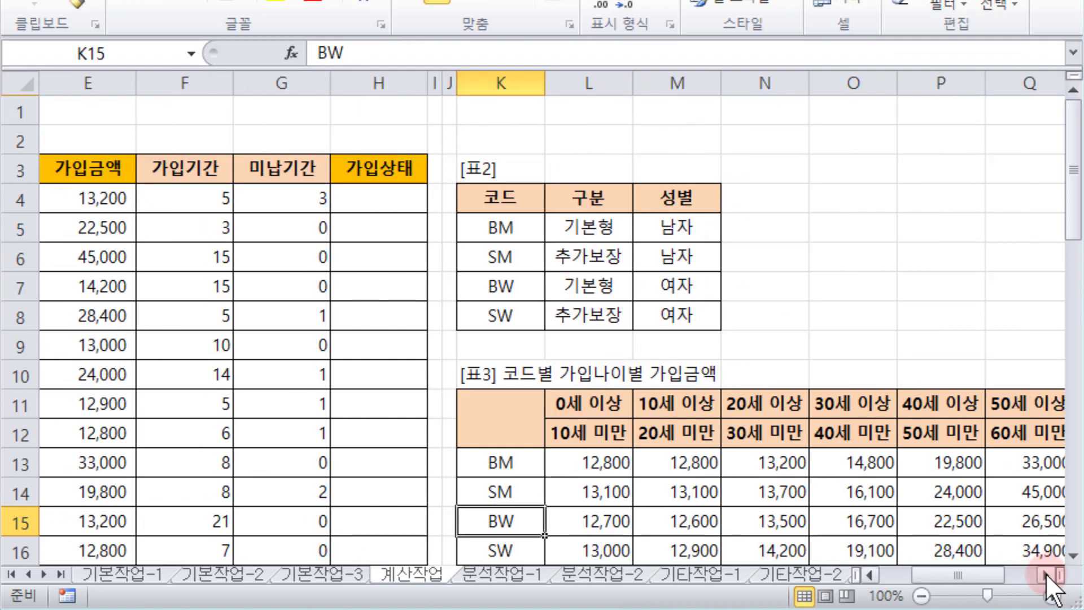
pyautogui.click(948, 520)
pyautogui.moveTo(968, 574); pyautogui.dragTo(906, 576)
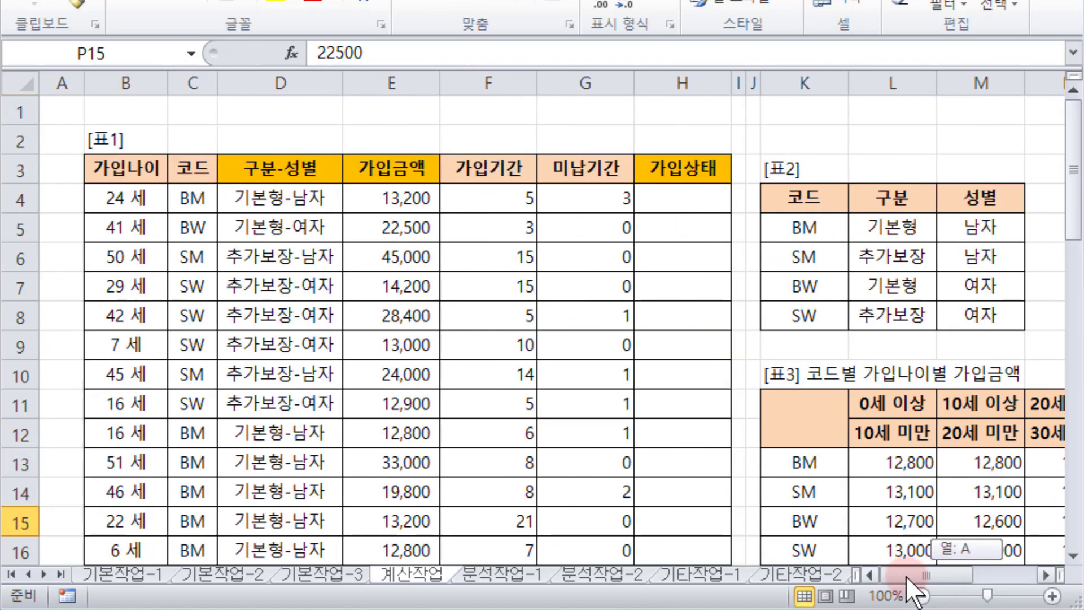
pyautogui.click(394, 239)
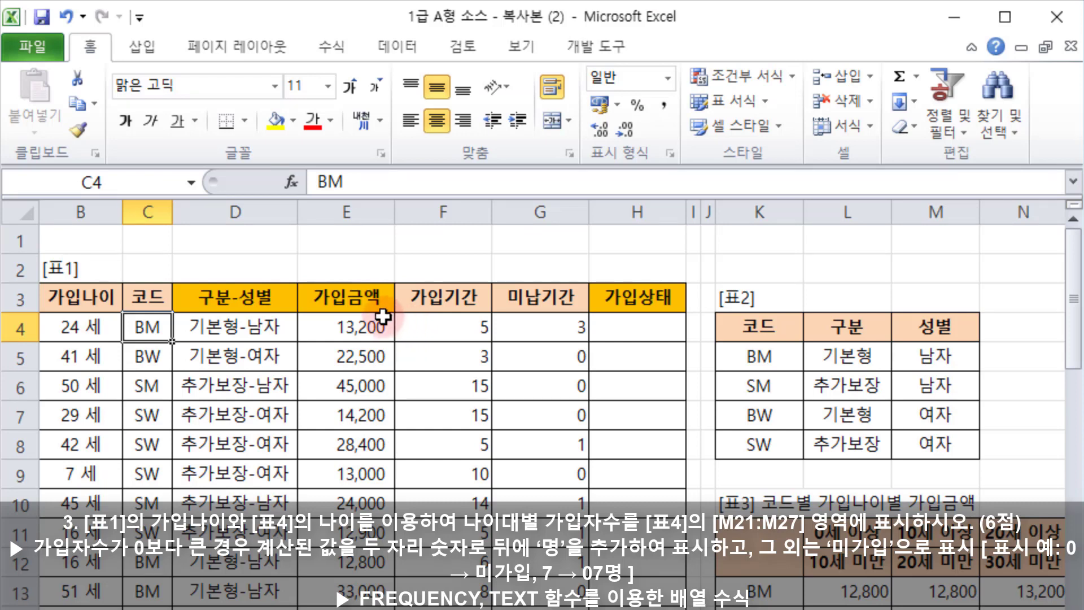
# Step: Start a FREQUENCY function for the 가입자수 range M21:M27 in [표4]
pyautogui.click(91, 327)
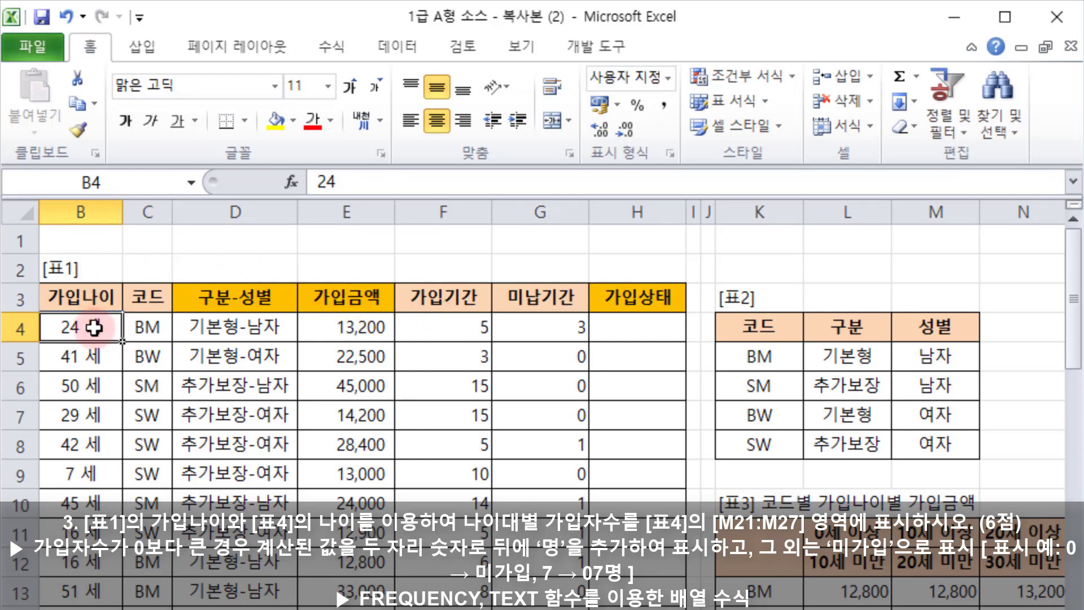
pyautogui.scroll(-4, 850, 424)
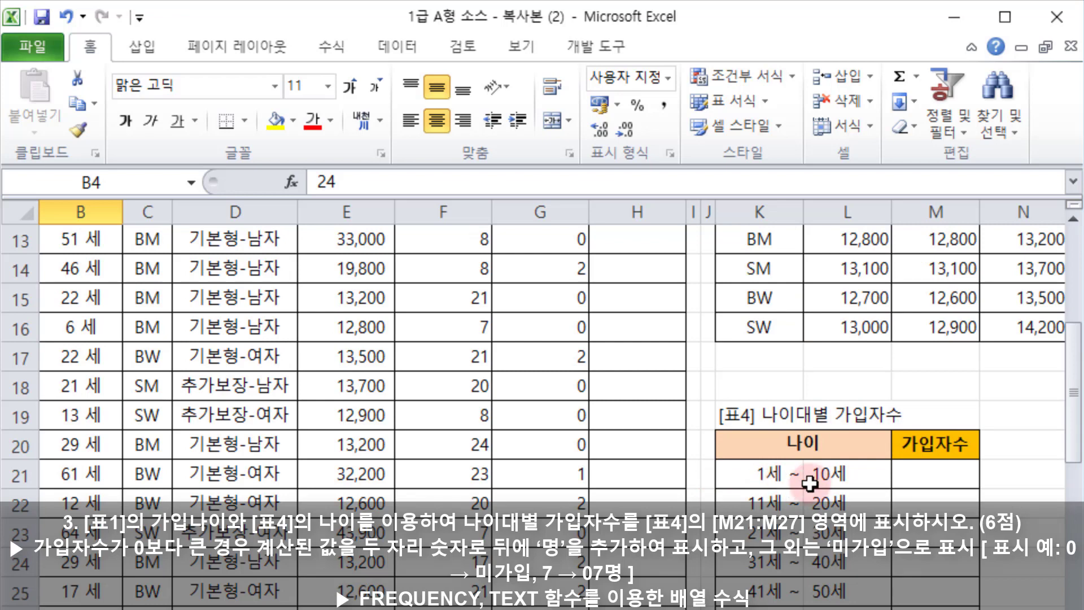
pyautogui.click(937, 481)
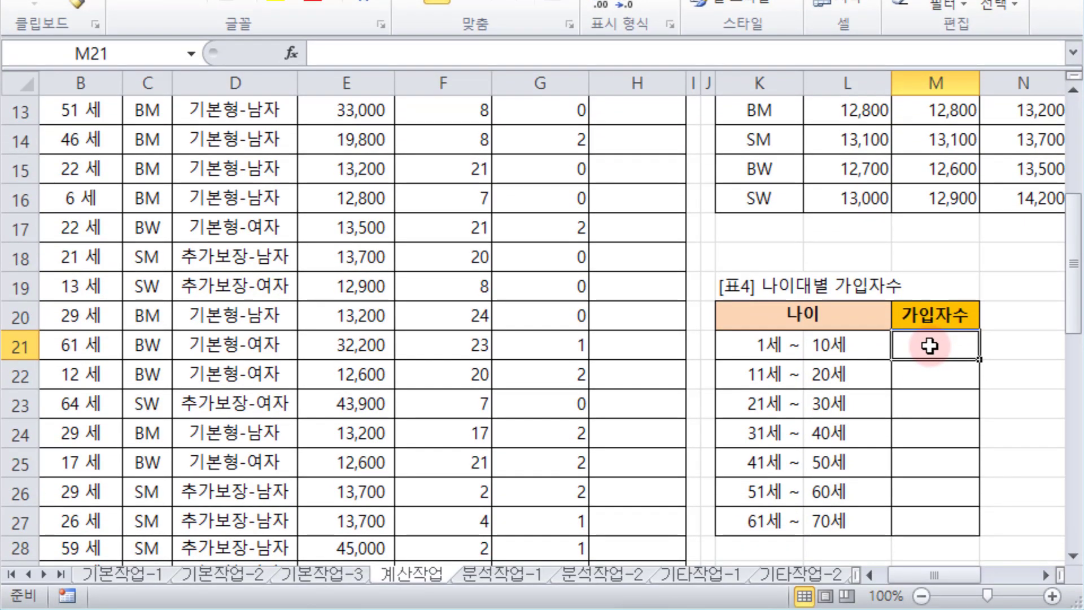
pyautogui.moveTo(930, 345); pyautogui.dragTo(923, 517)
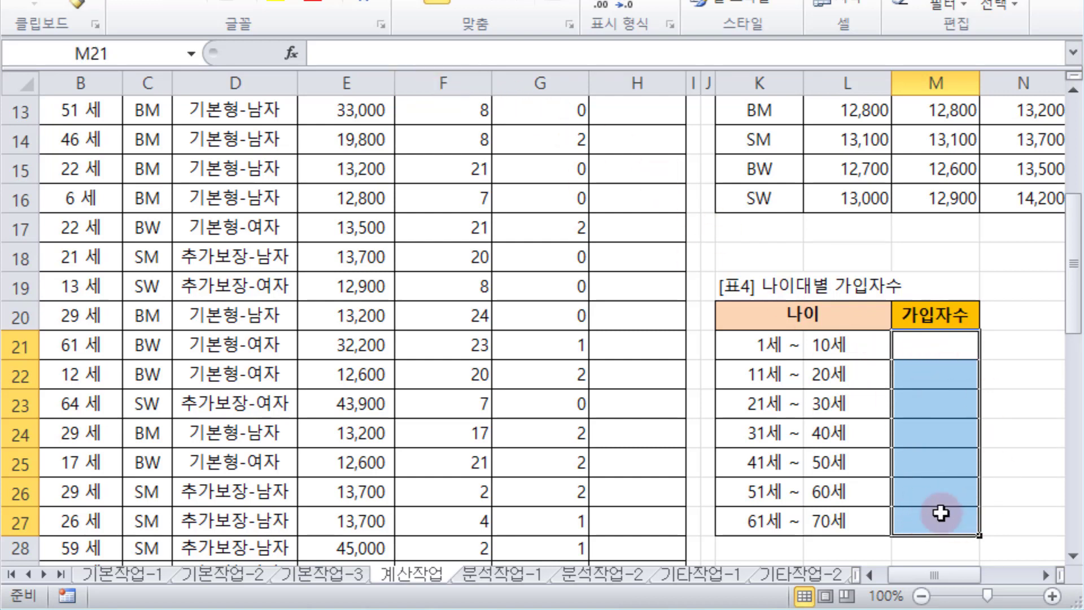
pyautogui.click(352, 54)
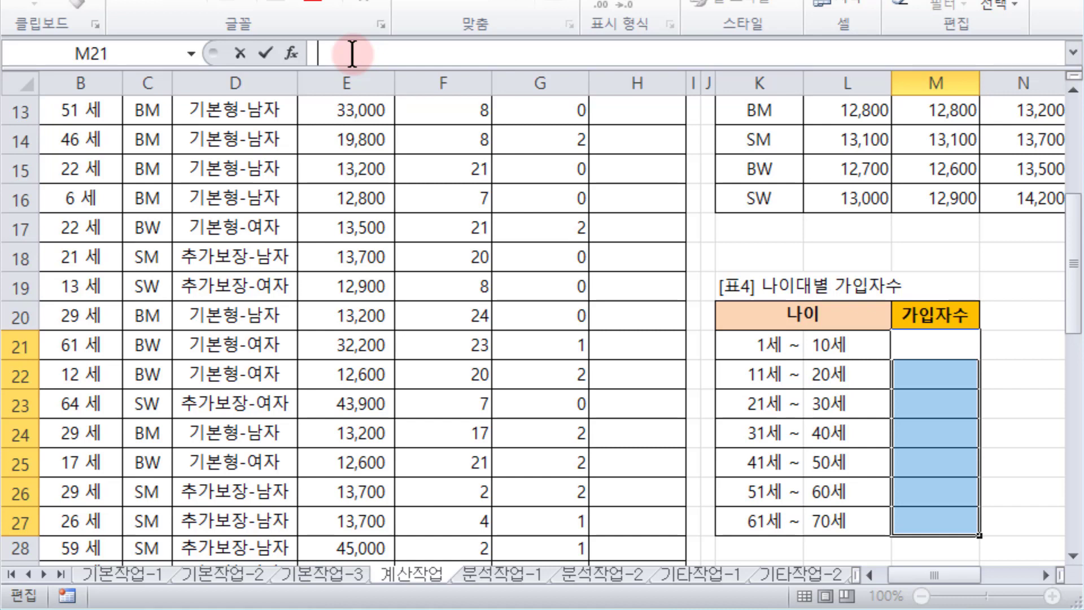
pyautogui.click(292, 53)
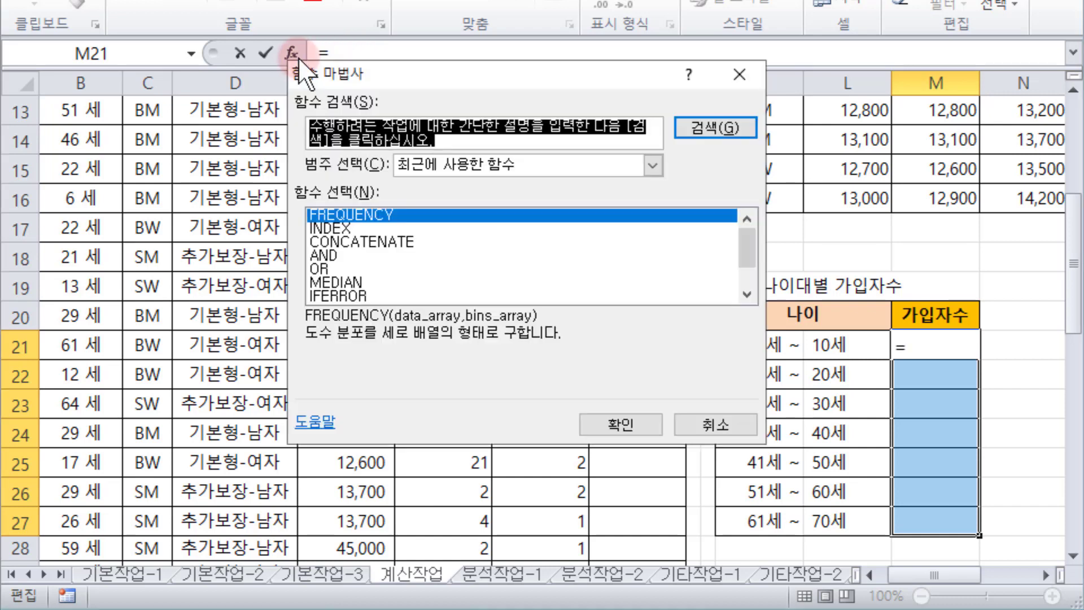
pyautogui.doubleClick(389, 216)
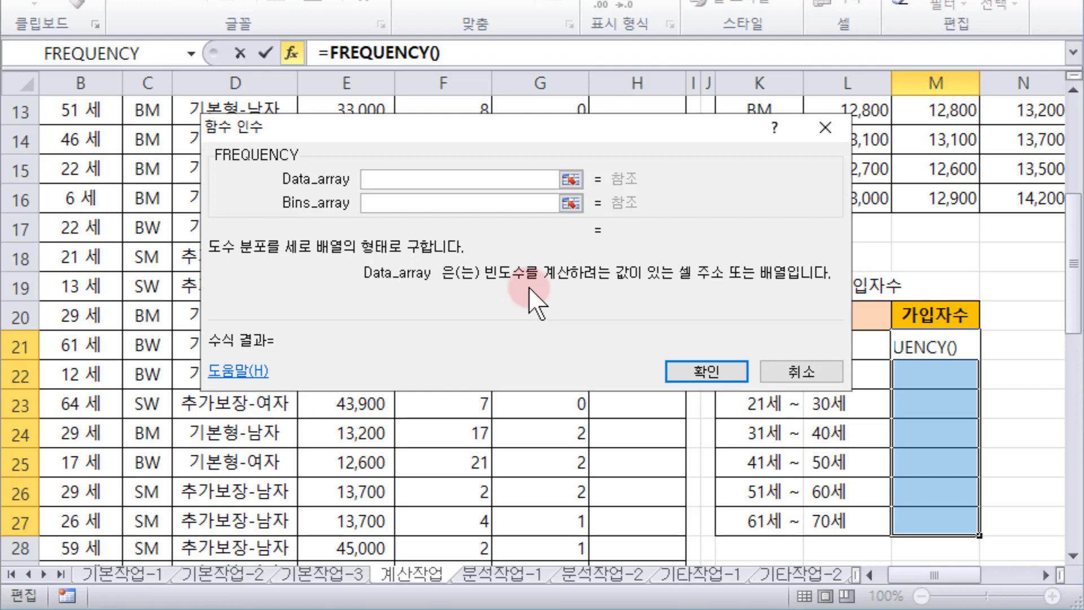
# Step: Set FREQUENCY's Data_array to the 가입나이 values in B4:B39
pyautogui.scroll(3, 528, 287)
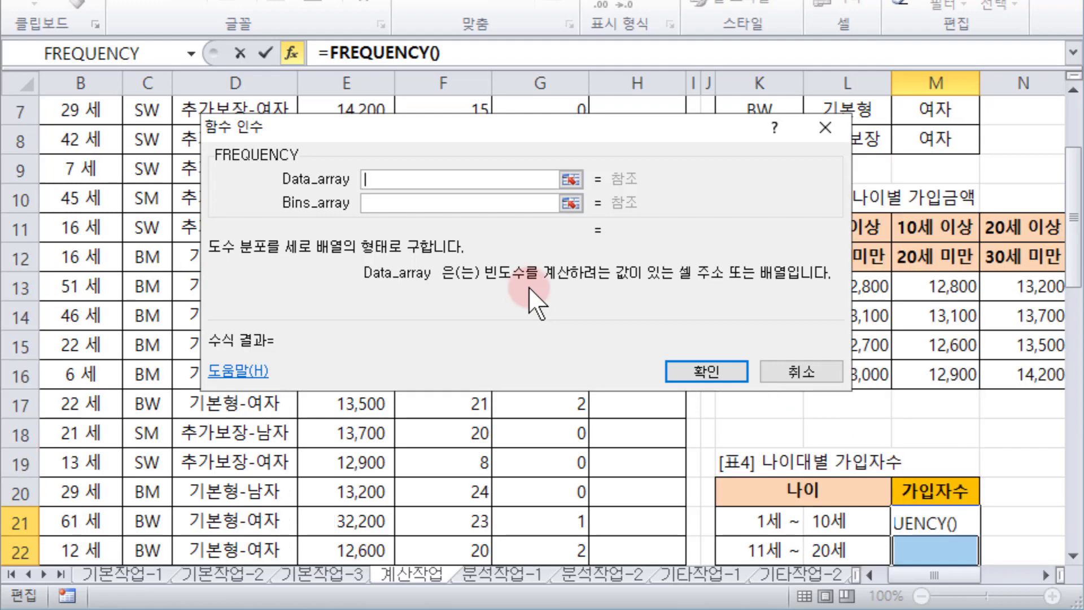
pyautogui.scroll(1, 526, 286)
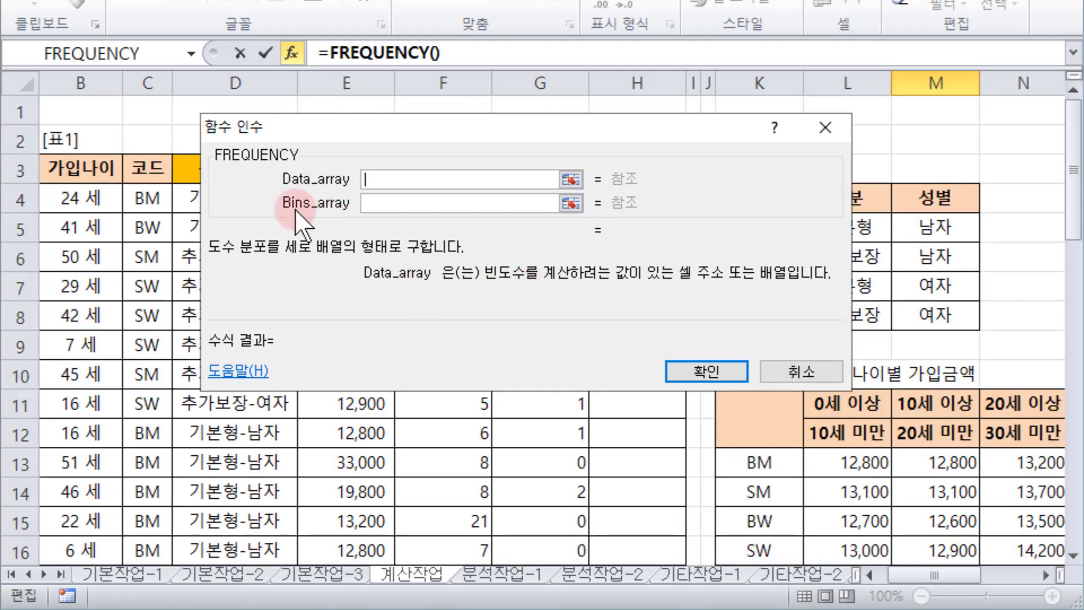
pyautogui.click(67, 199)
pyautogui.scroll(-5, 90, 288)
pyautogui.scroll(-3, 92, 291)
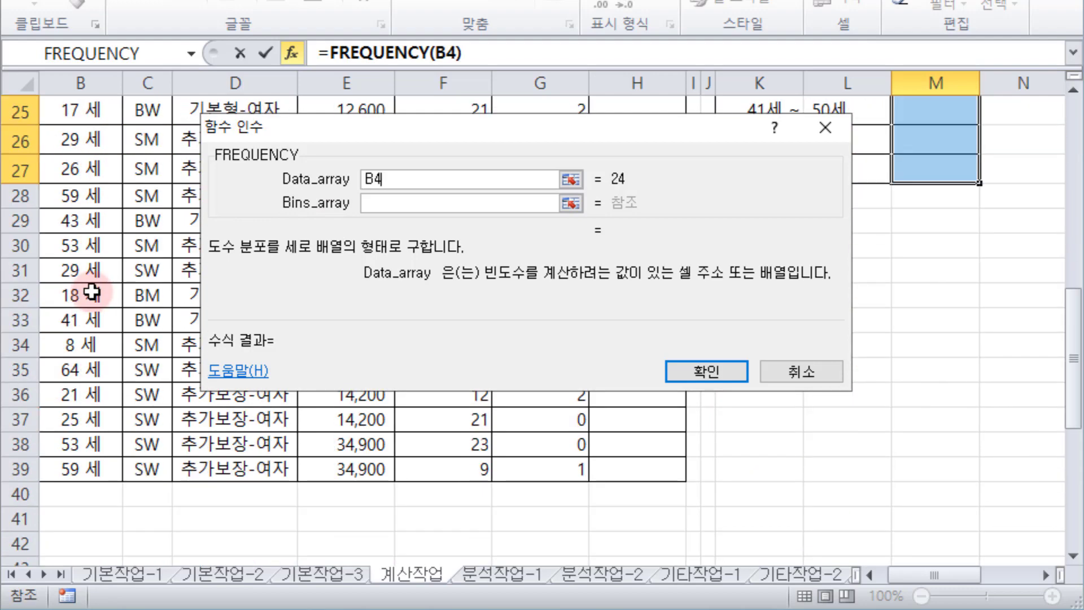
pyautogui.keyDown('shift'); pyautogui.click(69, 476); pyautogui.keyUp('shift')
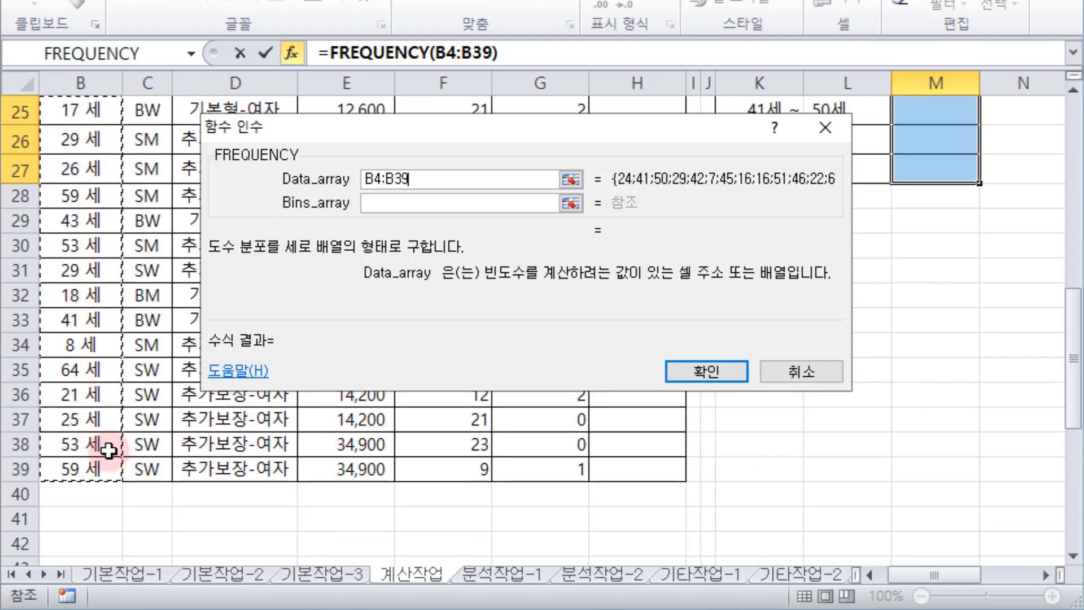
# Step: Set the Bins_array to the upper age limits in L21:L27 and enter FREQUENCY as an array formula across M21:M27
pyautogui.click(409, 202)
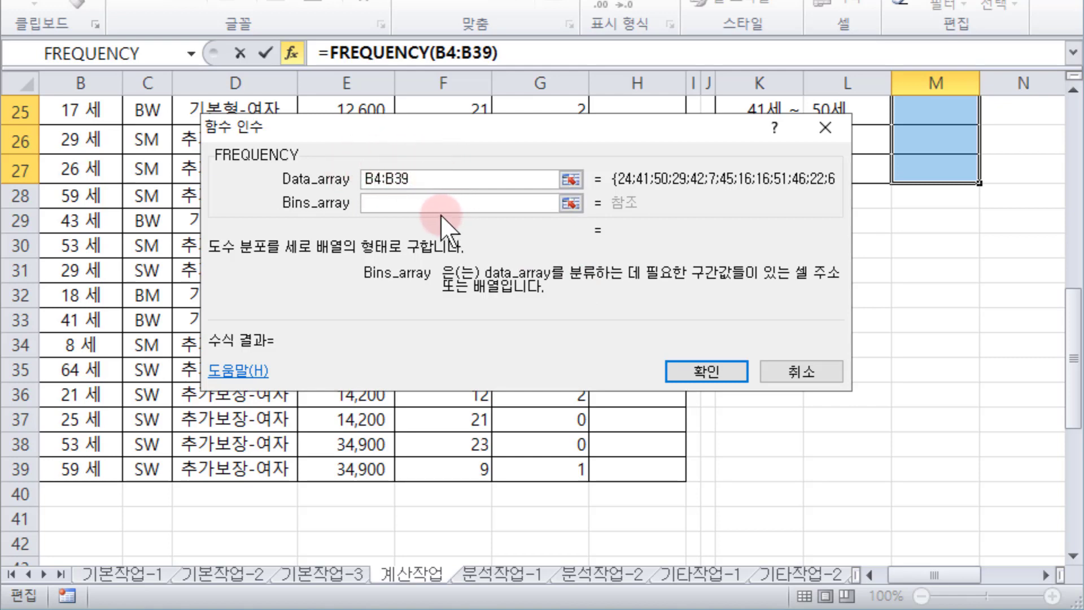
pyautogui.scroll(2, 748, 283)
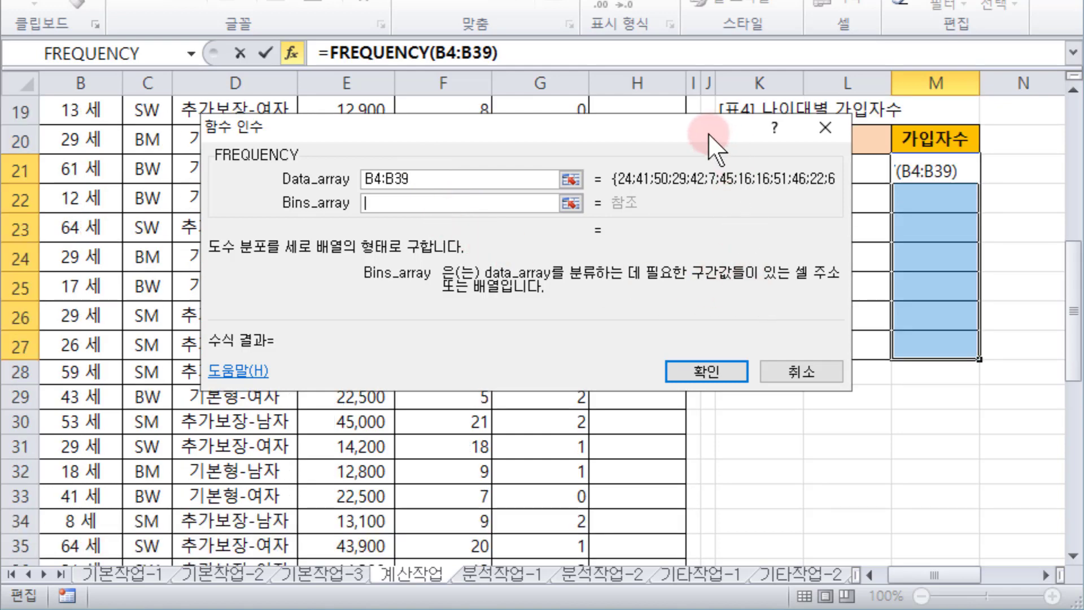
pyautogui.moveTo(709, 133); pyautogui.dragTo(565, 102)
pyautogui.click(847, 169)
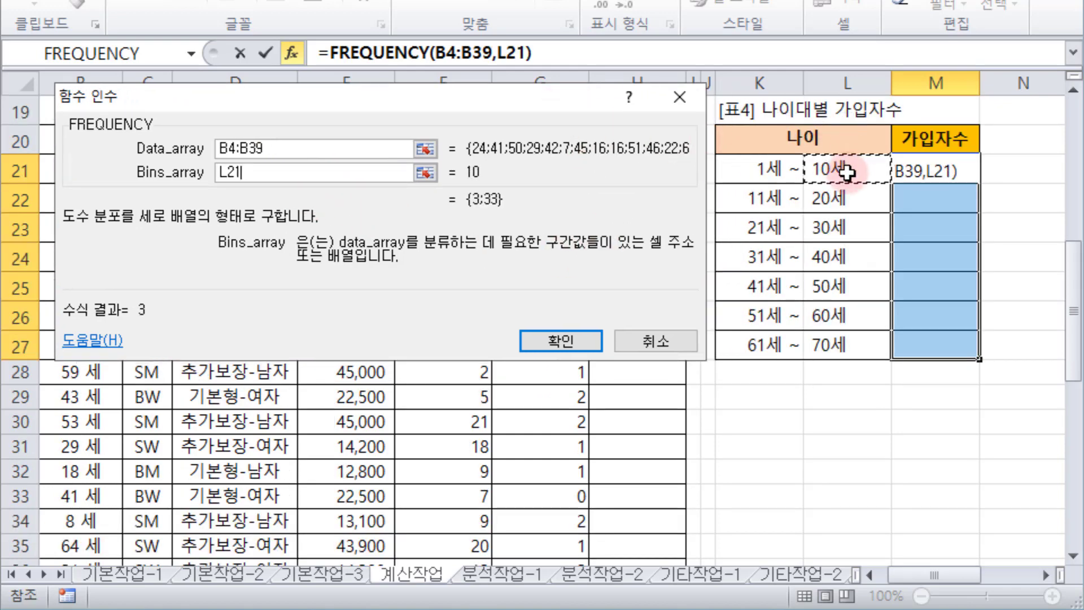
pyautogui.keyDown('shift'); pyautogui.click(827, 346); pyautogui.keyUp('shift')
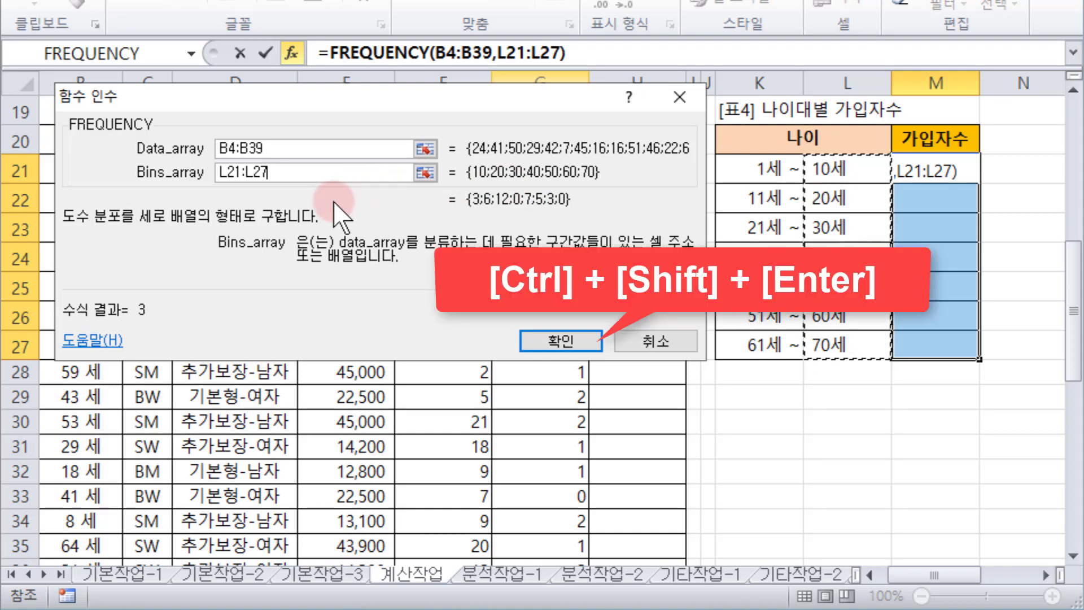
pyautogui.hotkey('ctrl', 'shift', 'Return')
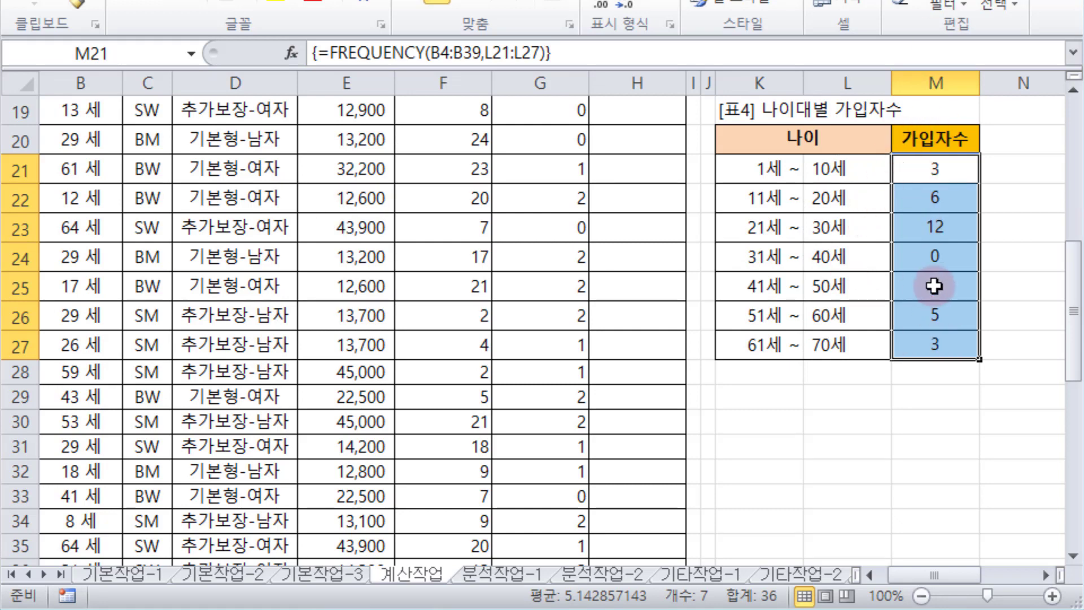
# Step: Check the 가입자수 results for individual age groups in [표4] and reselect M21:M27
pyautogui.click(931, 169)
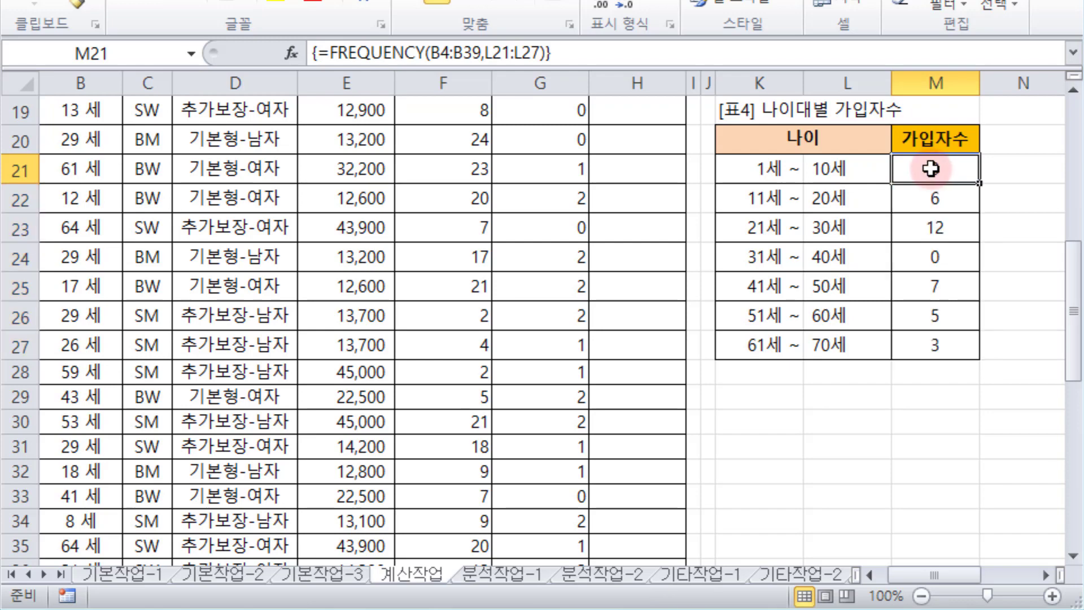
pyautogui.click(930, 257)
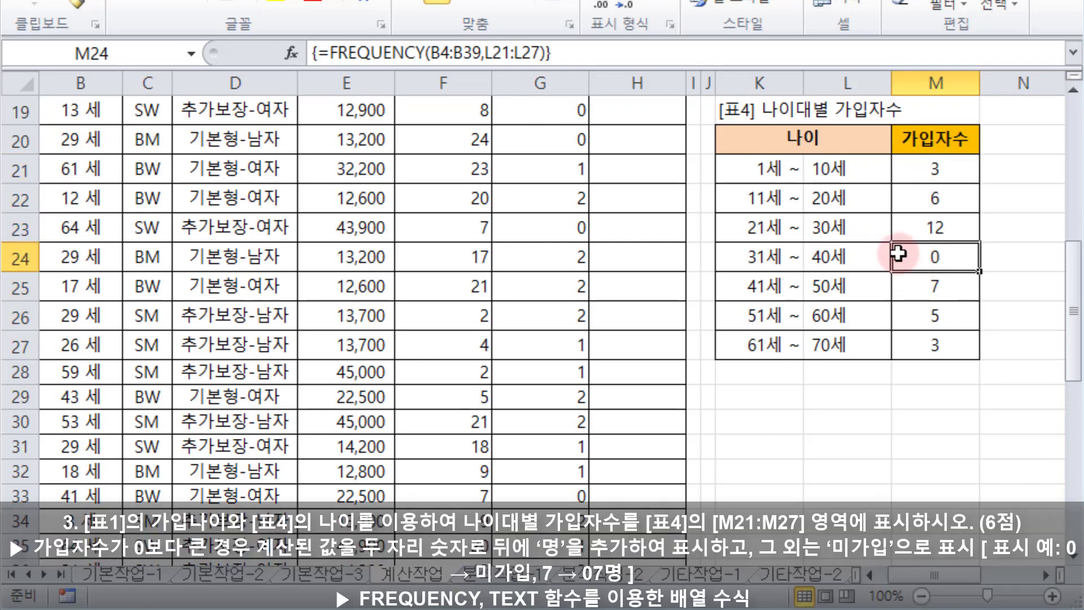
pyautogui.click(935, 285)
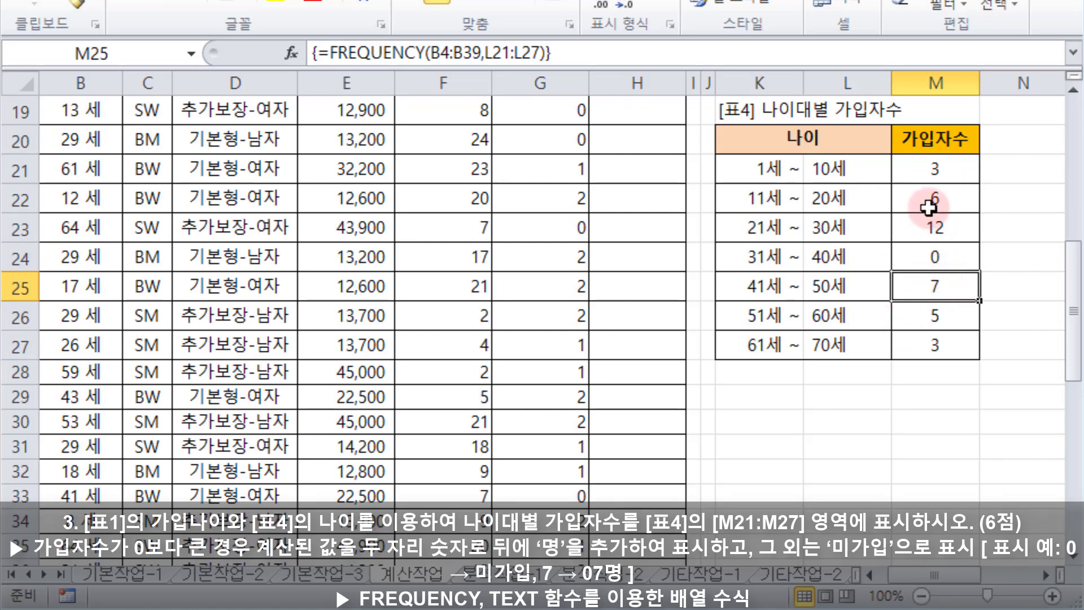
pyautogui.moveTo(929, 170); pyautogui.dragTo(909, 342)
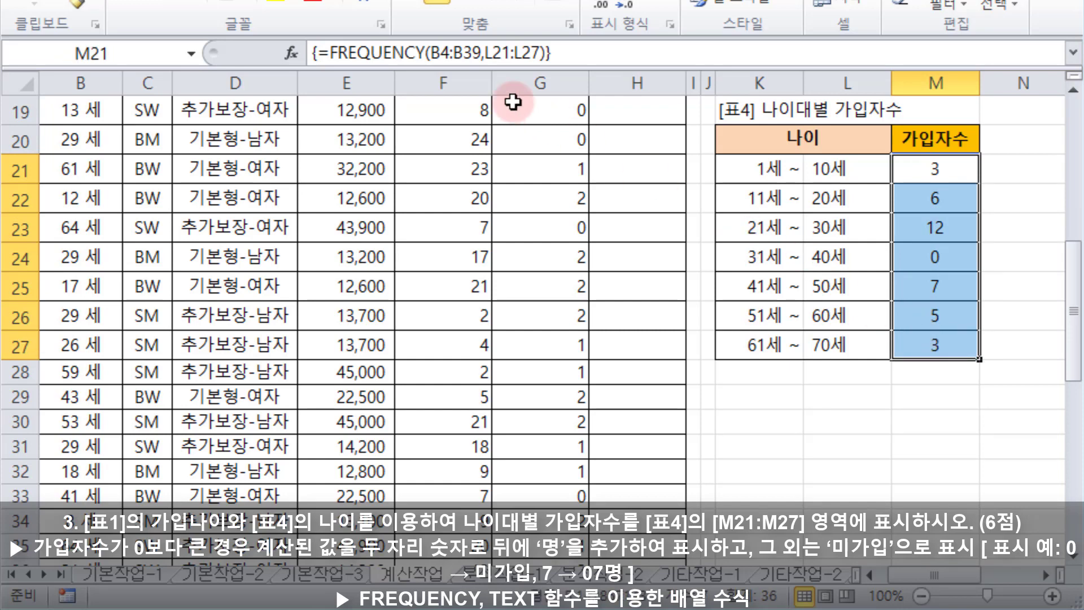
# Step: Wrap the FREQUENCY formula for M21:M27 in a TEXT function and open TEXT's arguments for editing
pyautogui.click(334, 54)
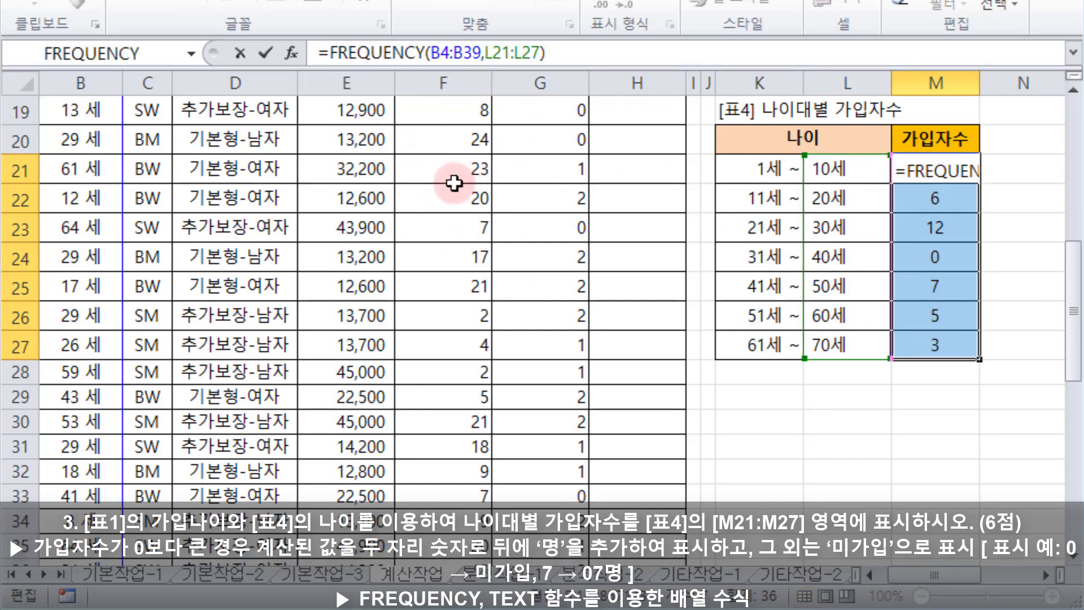
pyautogui.write('ㅅㄷ')
pyautogui.press('BackSpace')
pyautogui.press('BackSpace')
pyautogui.press('Hangul')
pyautogui.write('text(')
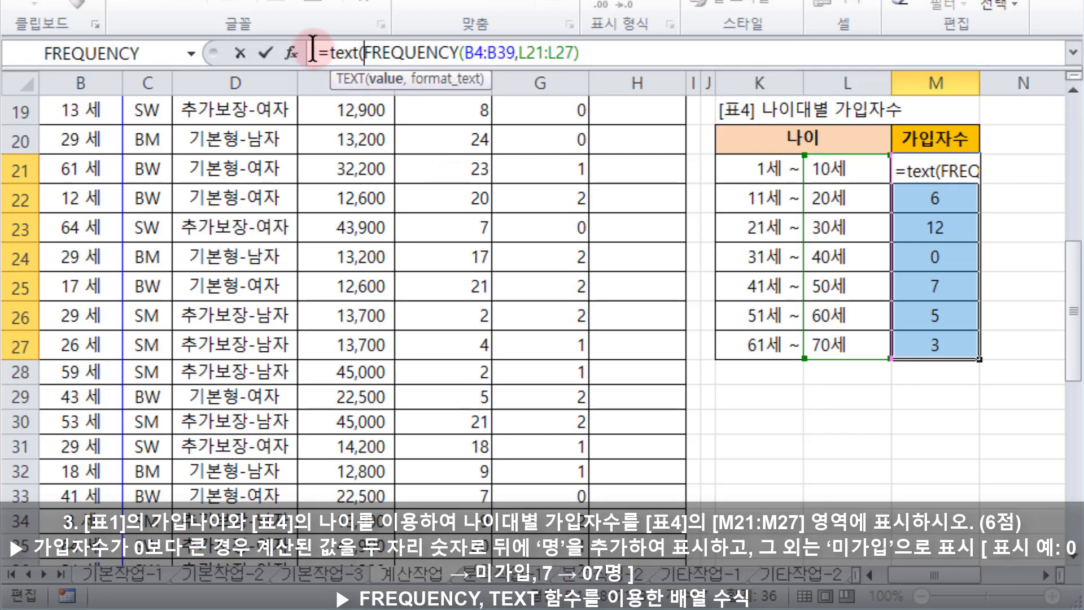
pyautogui.click(292, 53)
pyautogui.click(339, 53)
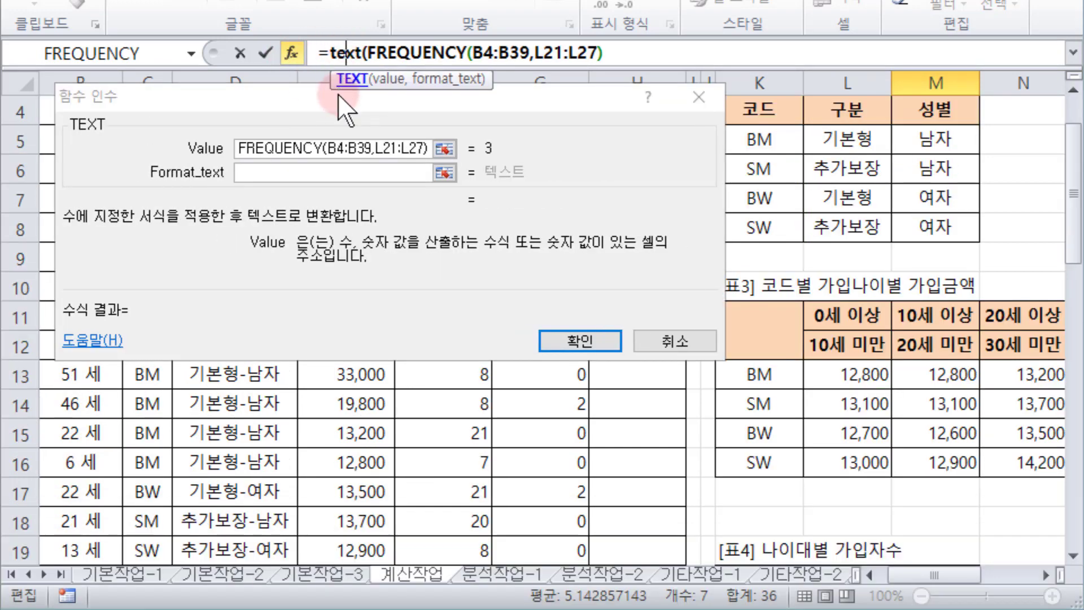
pyautogui.click(292, 148)
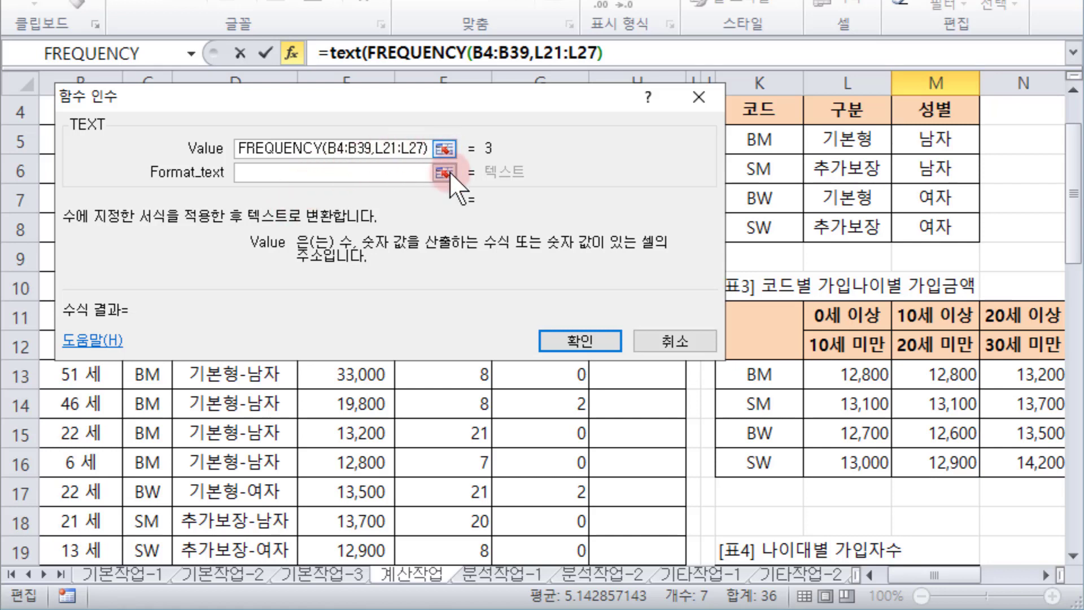
# Step: Set TEXT's Format_text to 0#명;;미가입 and enter the formula as an array formula across M21:M27
pyautogui.click(335, 172)
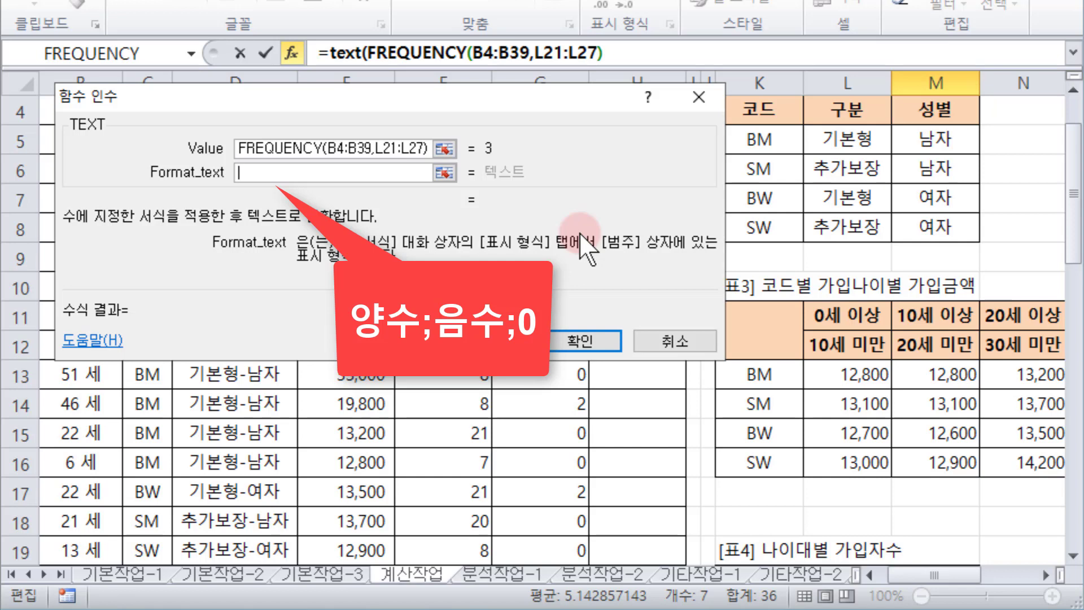
pyautogui.write('0#')
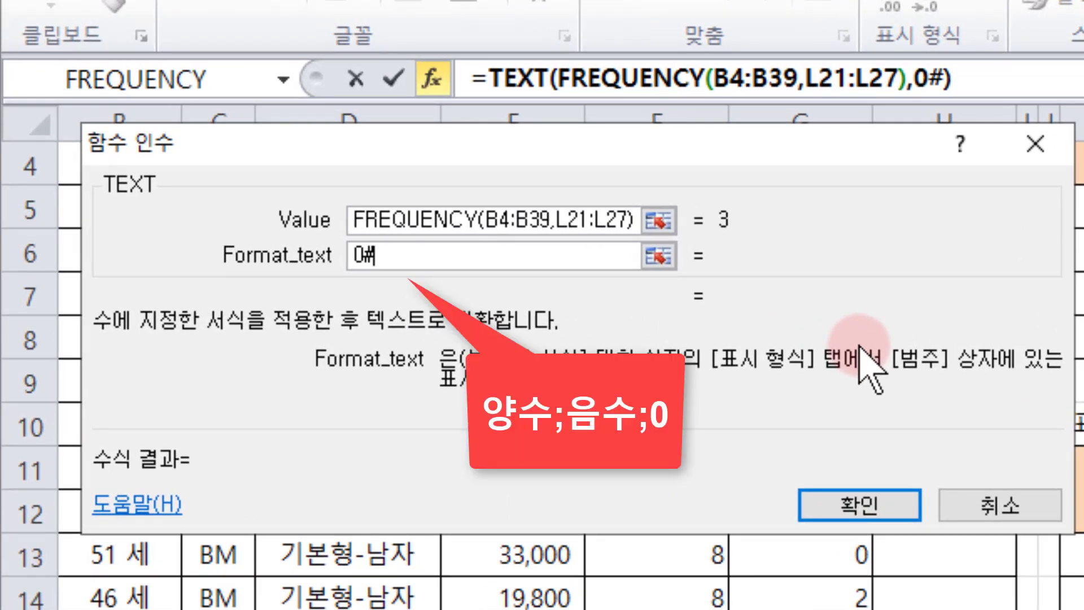
pyautogui.write('명')
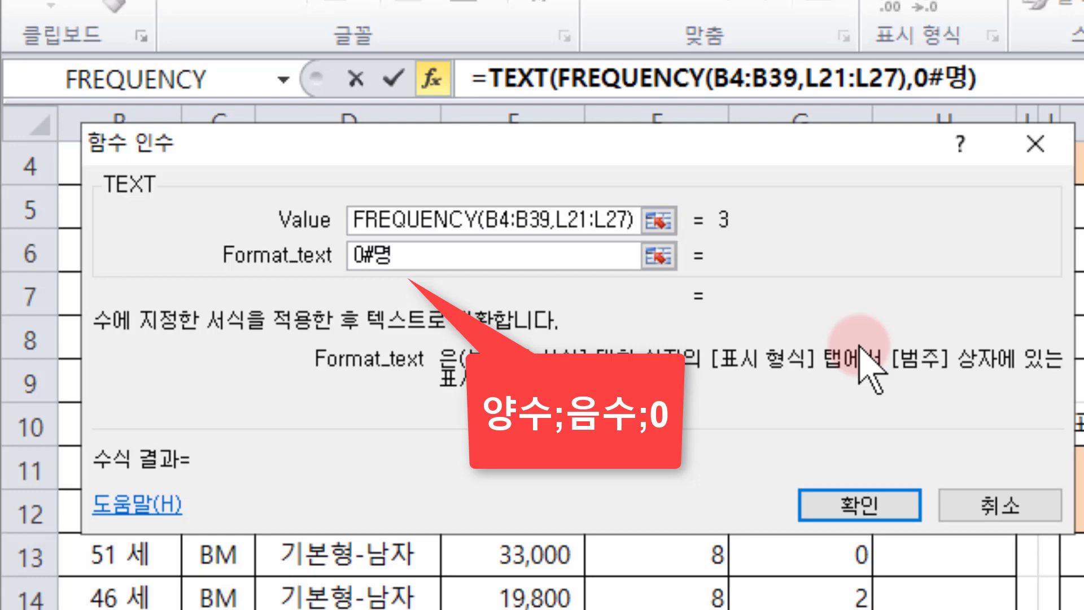
pyautogui.write(';')
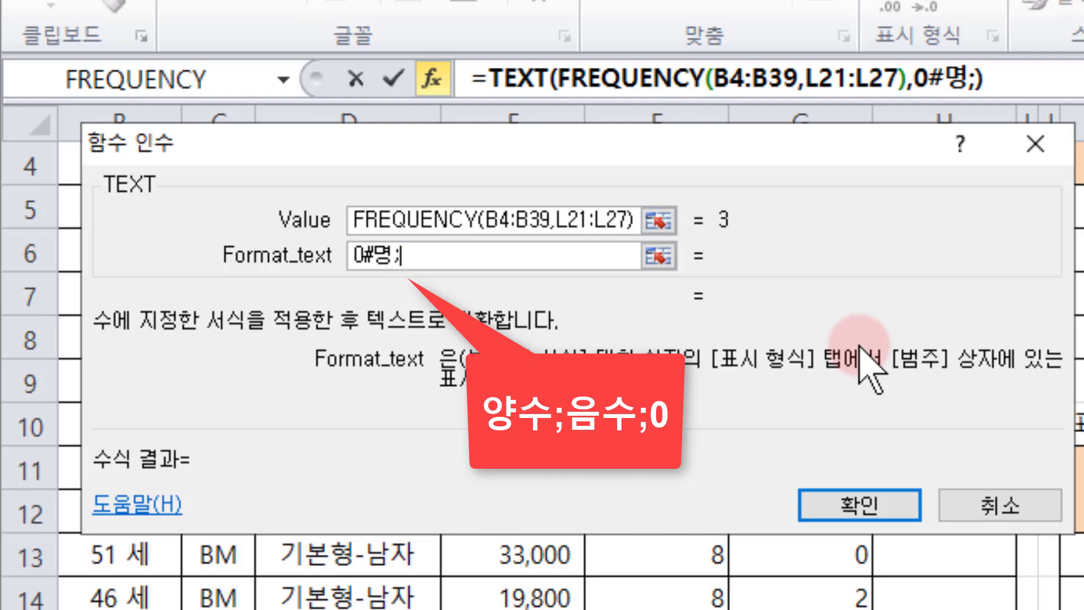
pyautogui.write(';미가입')
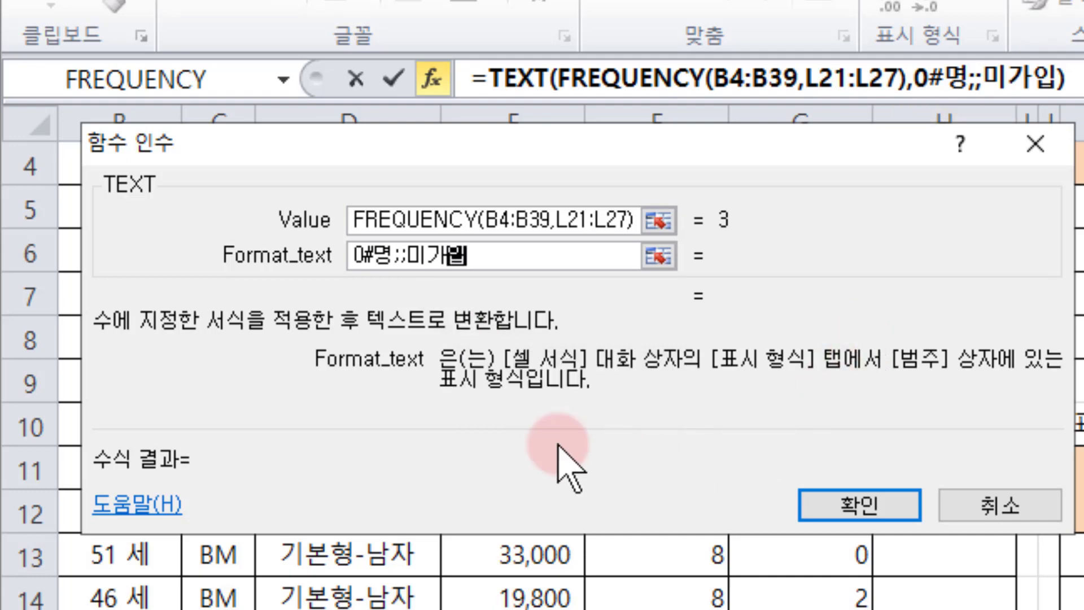
pyautogui.click(489, 263)
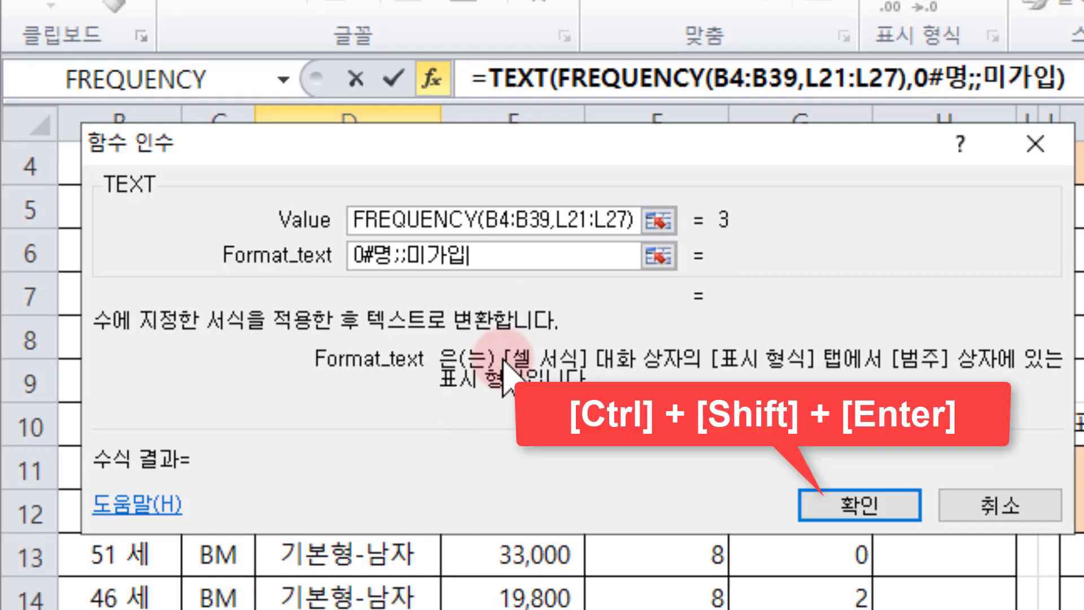
pyautogui.hotkey('ctrl', 'shift', 'Return')
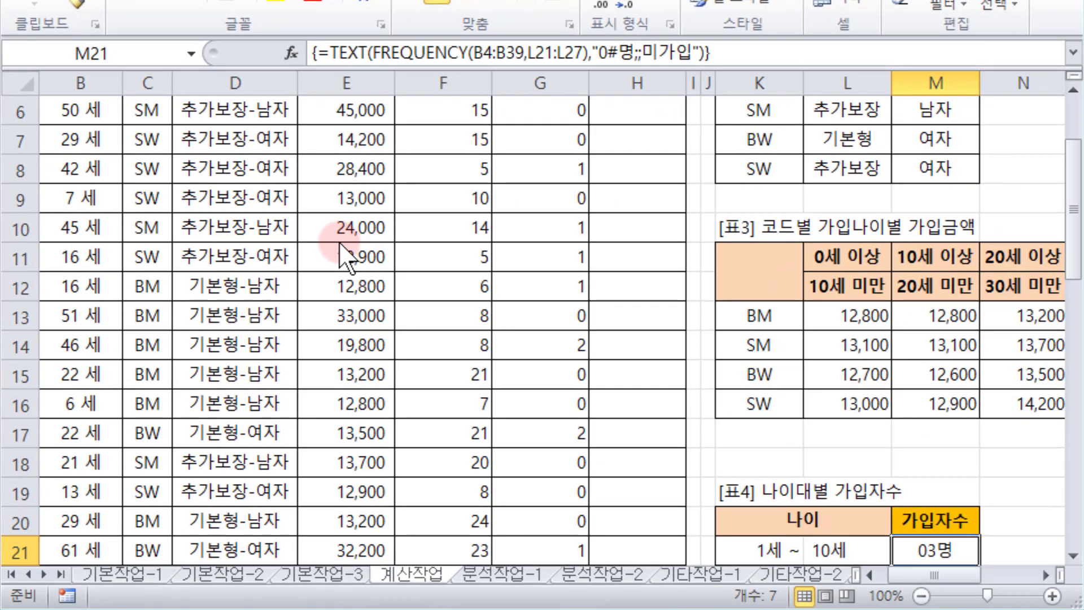
pyautogui.scroll(-3, 345, 257)
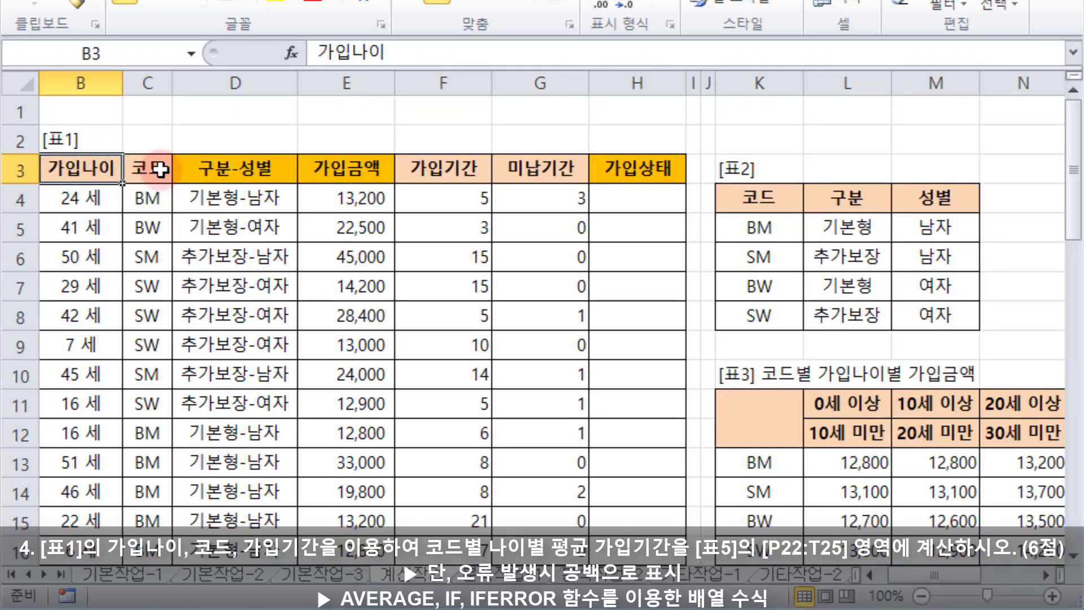
# Step: Review the 코드 and 가입기간 columns of [표1] and the range P22:T25 in [표5]
pyautogui.click(161, 169)
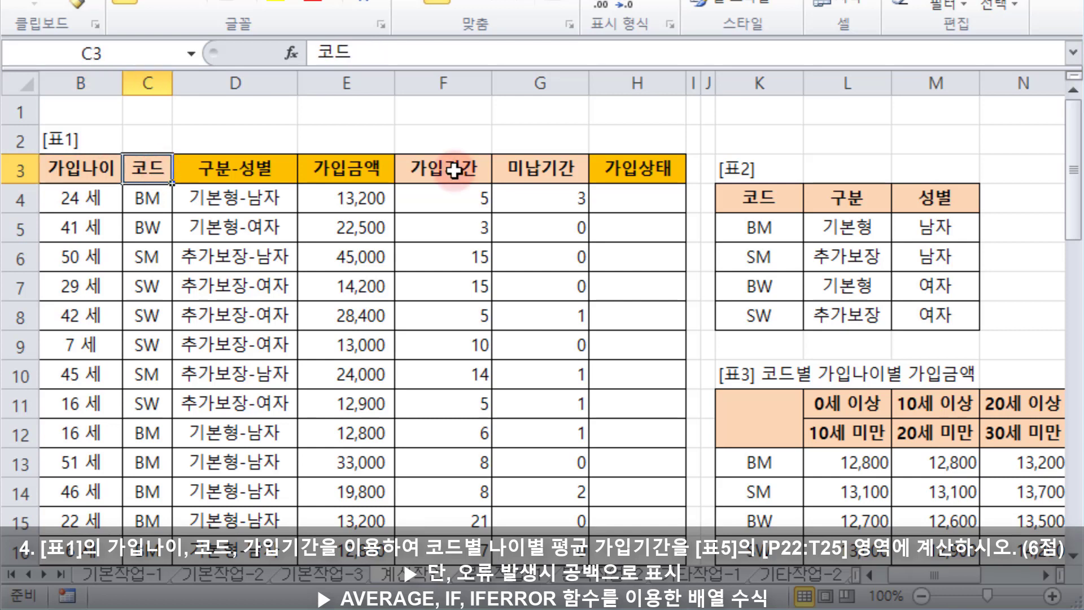
pyautogui.click(455, 170)
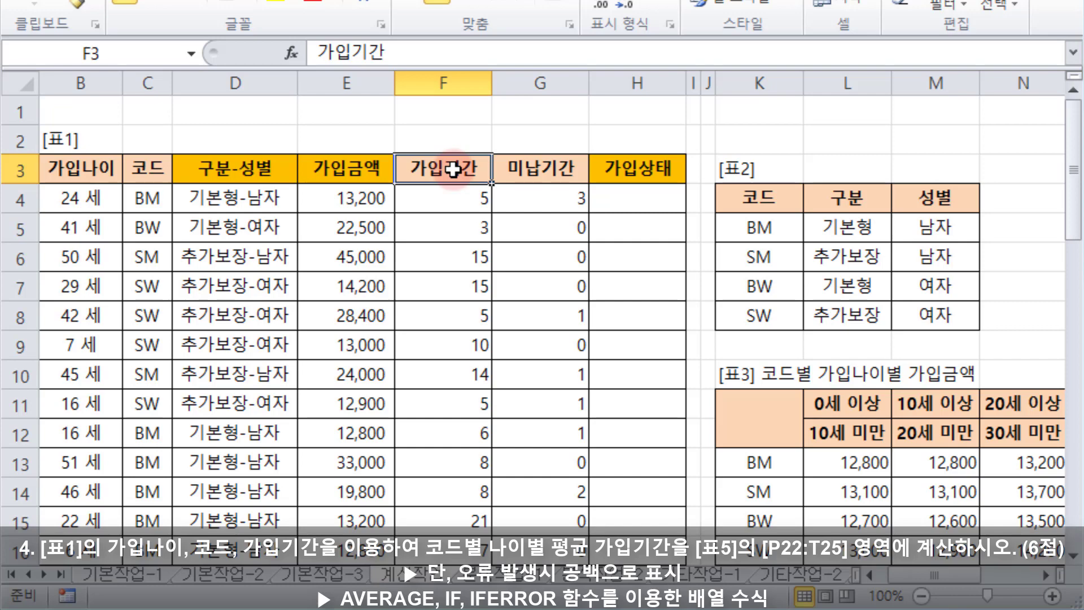
pyautogui.scroll(-6, 622, 198)
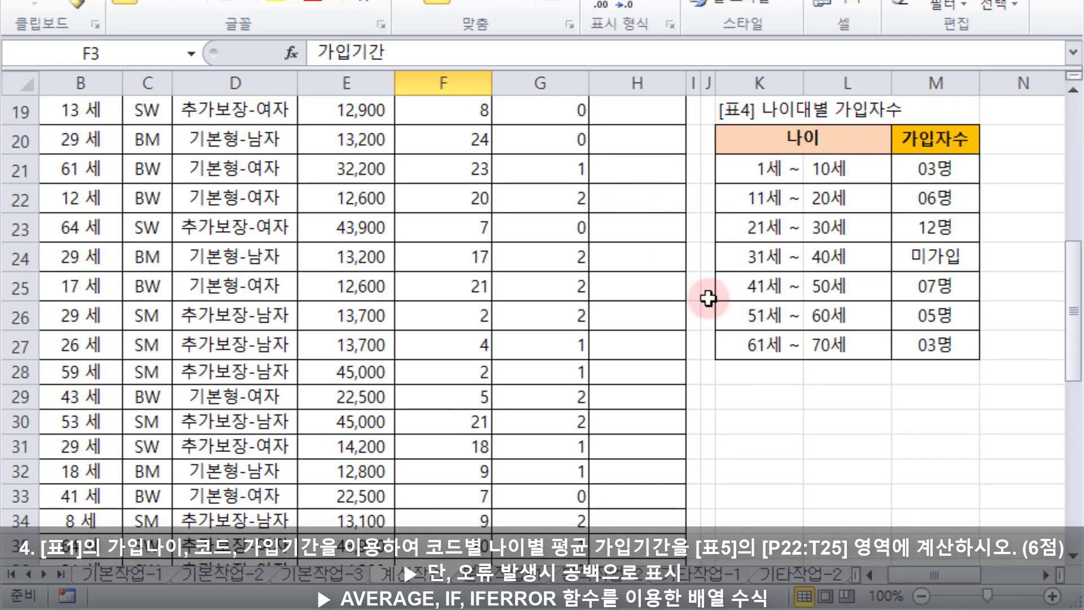
pyautogui.moveTo(922, 575); pyautogui.dragTo(1009, 573)
pyautogui.scroll(1, 932, 486)
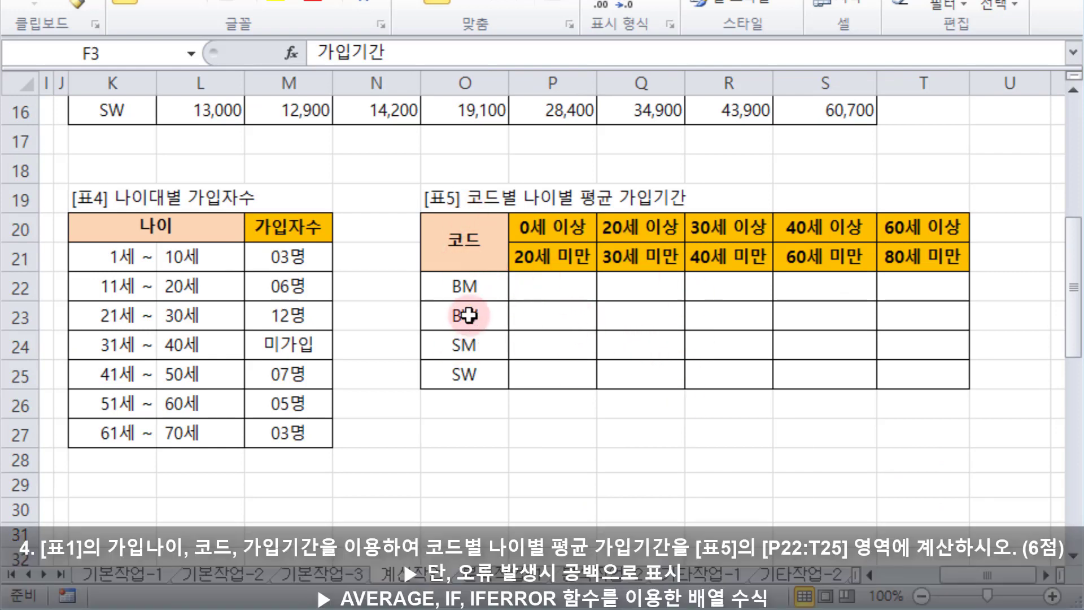
pyautogui.moveTo(554, 281); pyautogui.dragTo(912, 374)
# Step: Start an IFERROR function in P22 of [표5] with "" as its Value_if_error
pyautogui.click(563, 299)
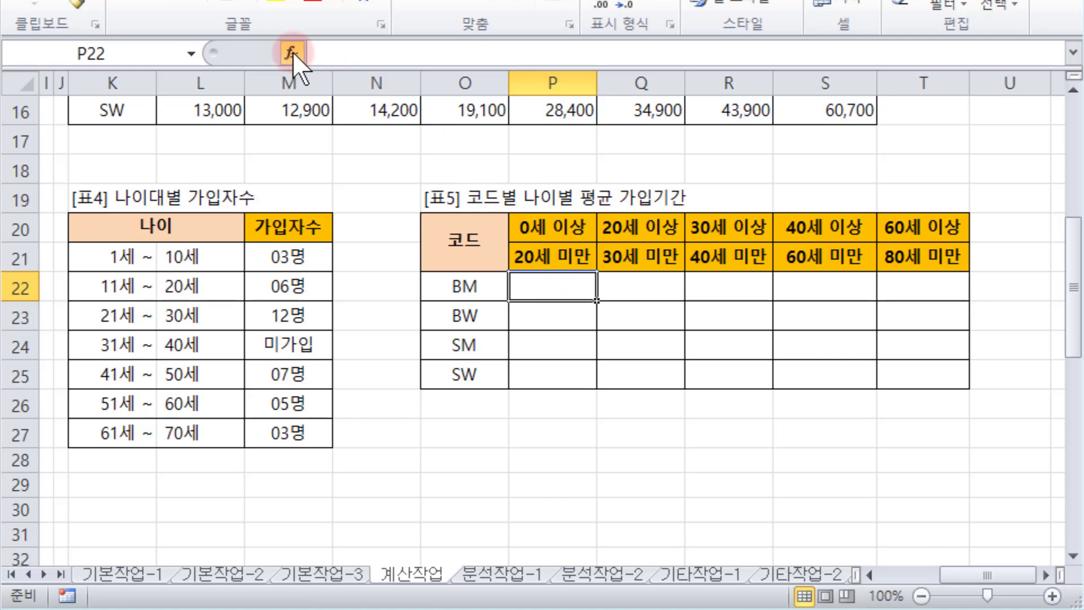
pyautogui.click(292, 52)
pyautogui.doubleClick(509, 348)
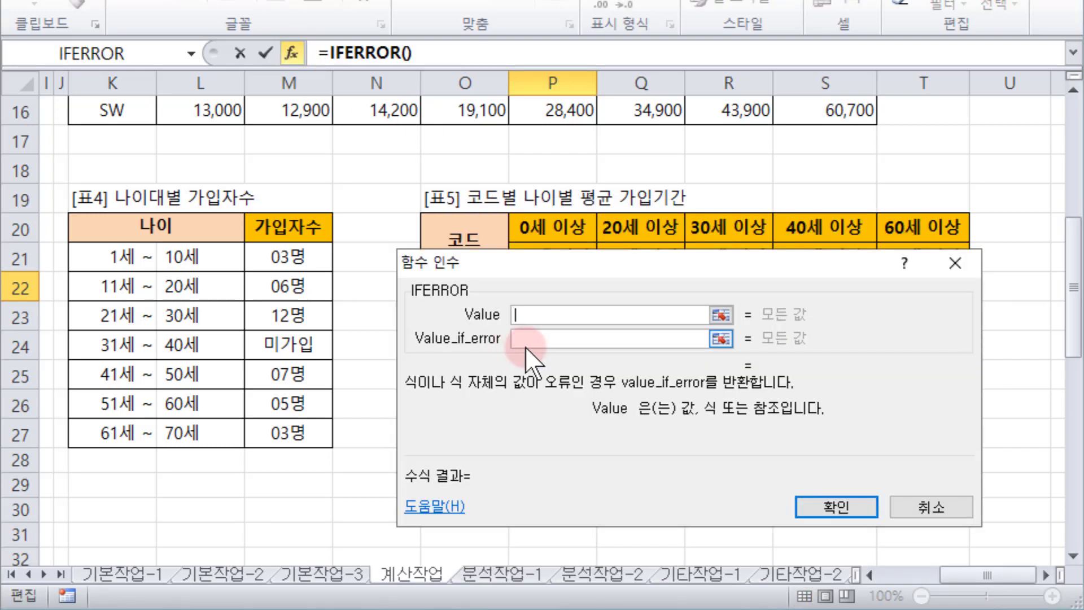
pyautogui.press('Tab')
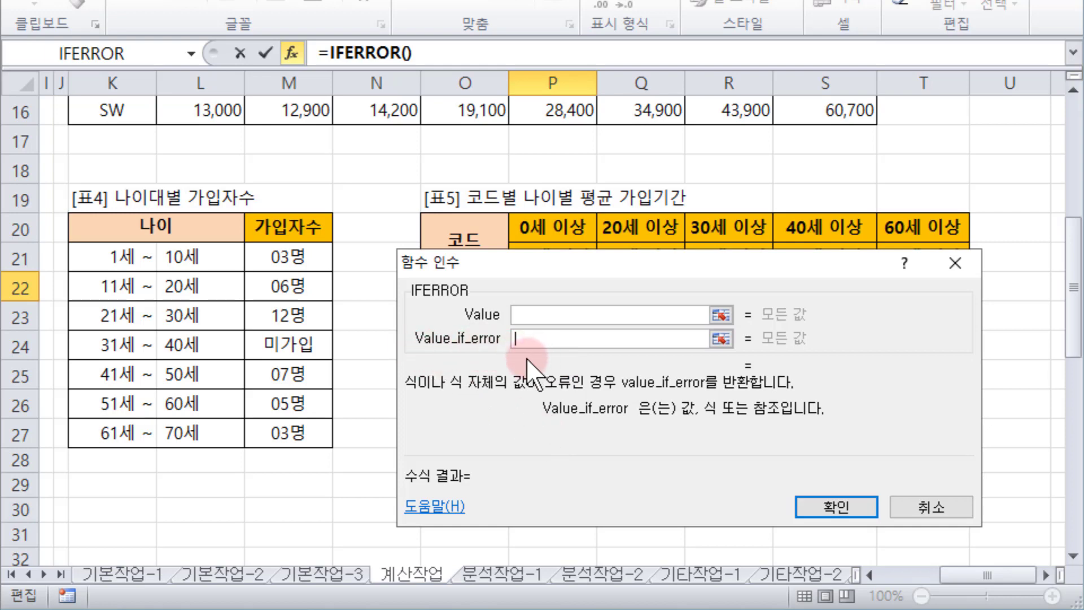
pyautogui.write('""')
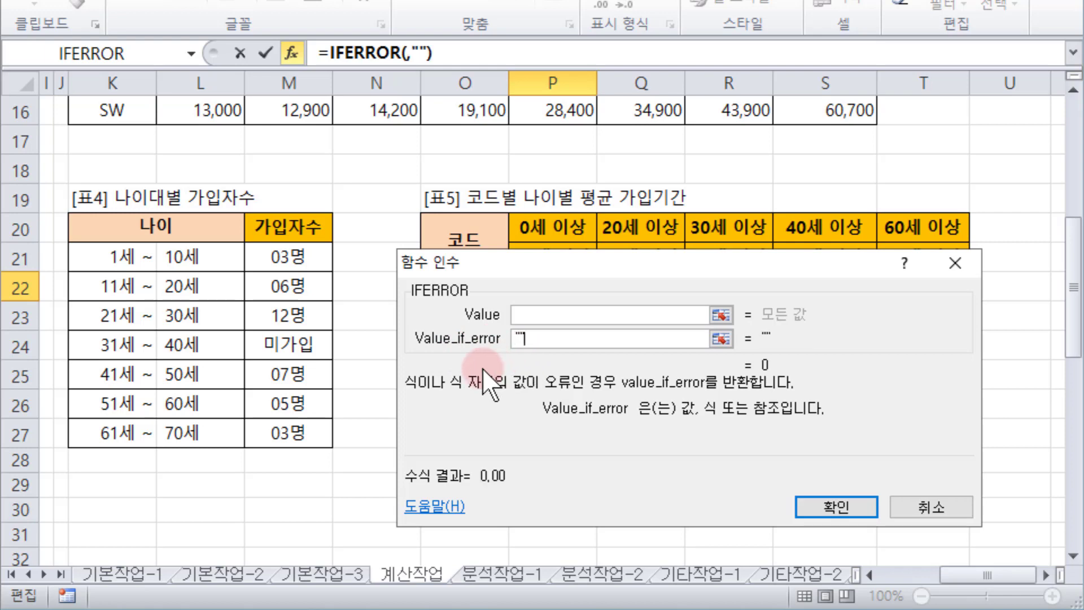
# Step: Nest average(if()) in IFERROR's Value argument and open the inner IF function's arguments for editing
pyautogui.click(547, 315)
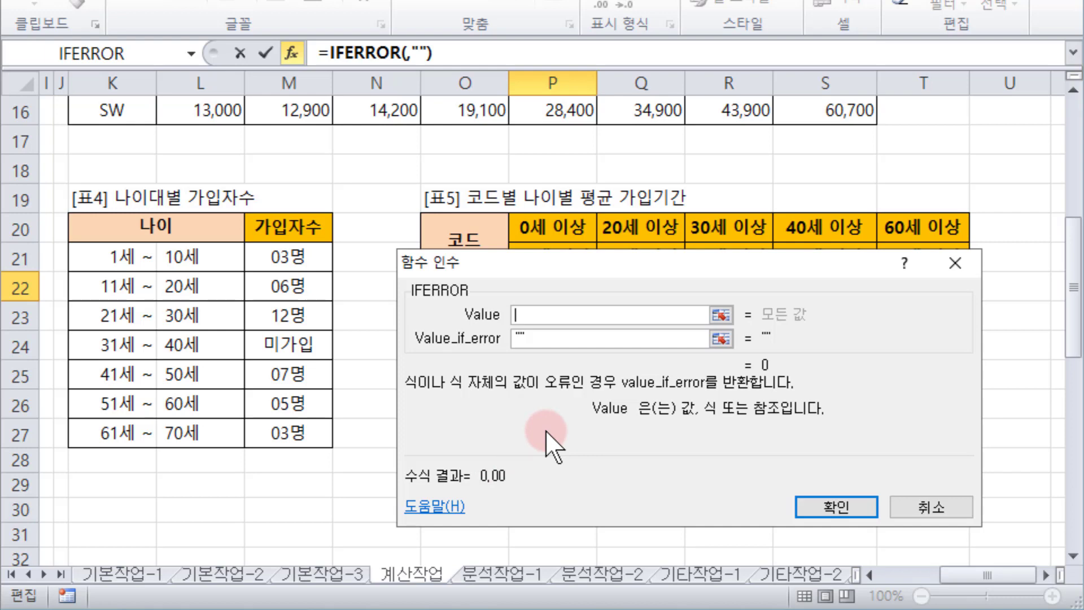
pyautogui.write('average')
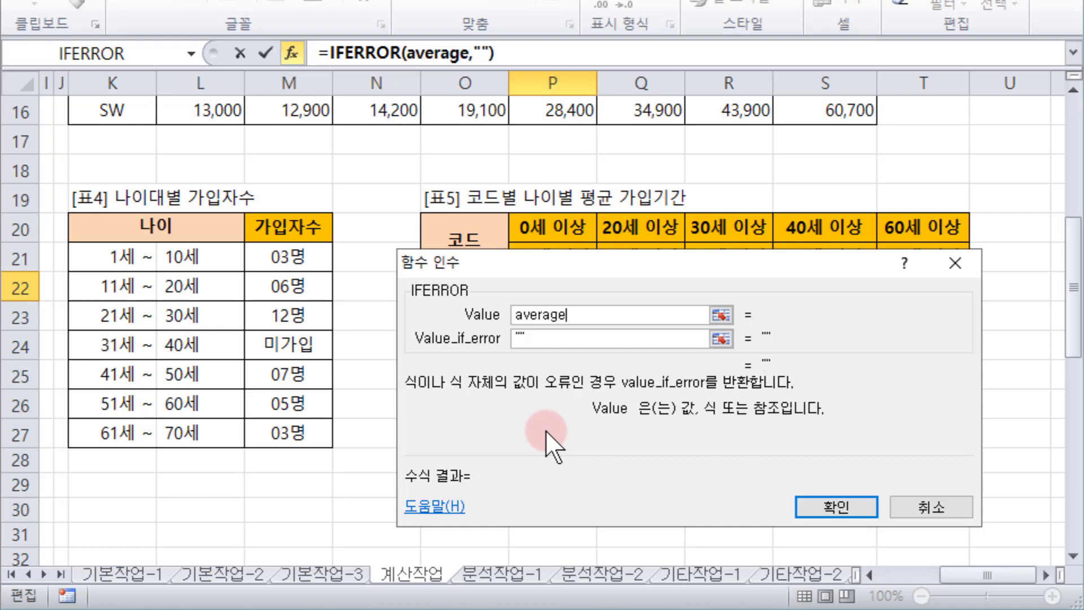
pyautogui.write('()')
pyautogui.click(574, 315)
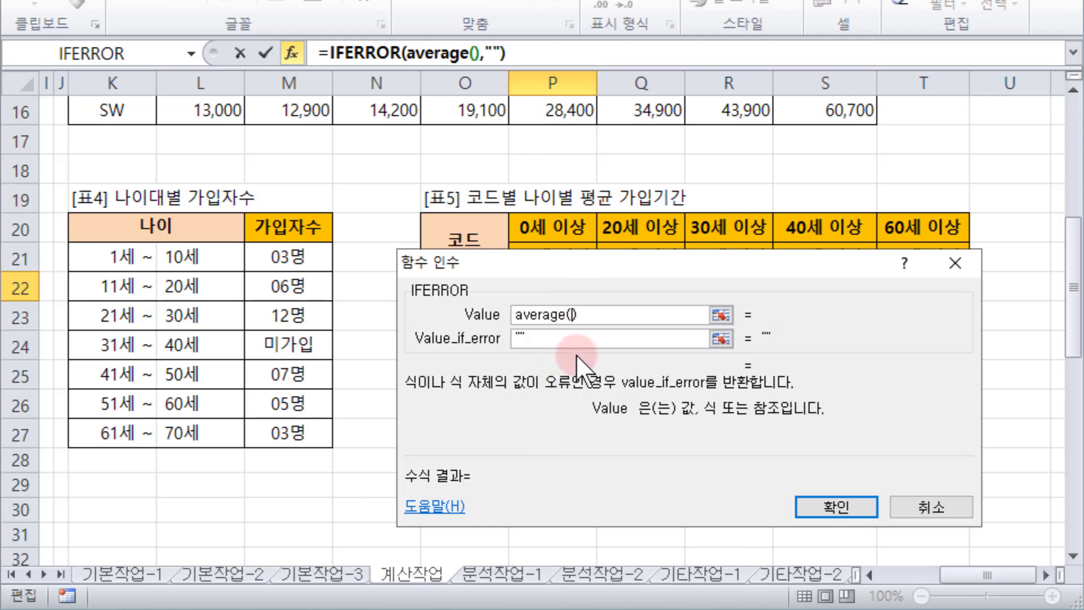
pyautogui.write('i')
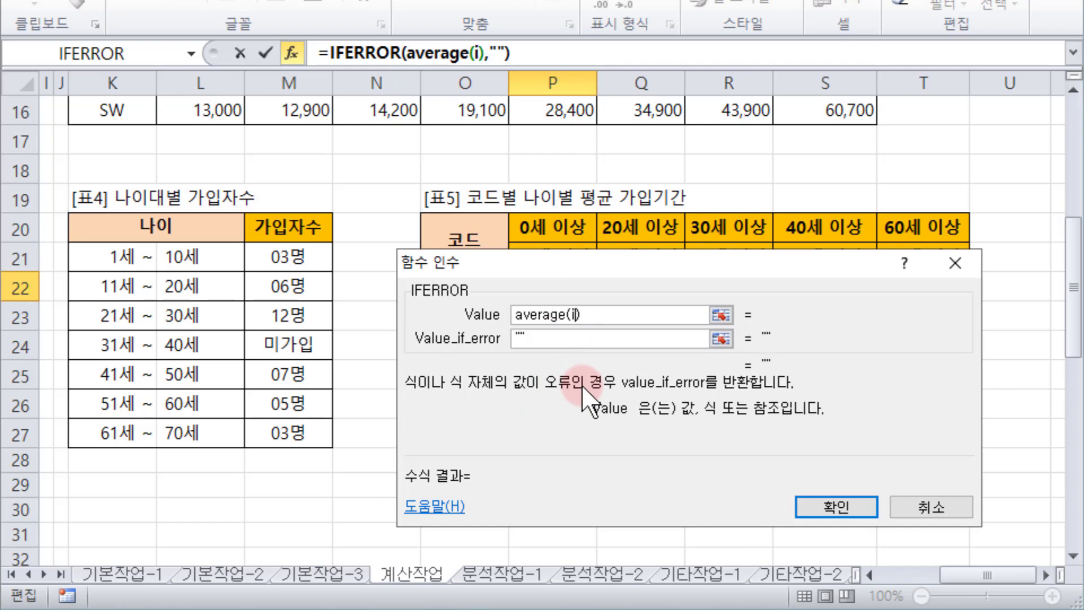
pyautogui.write('f()')
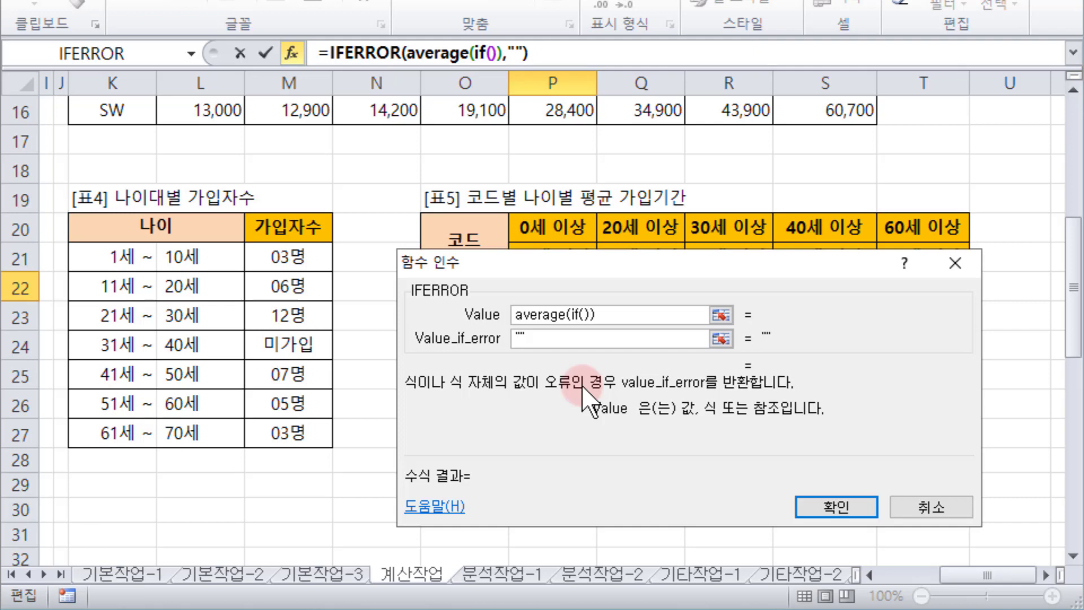
pyautogui.press('Left')
pyautogui.click(484, 53)
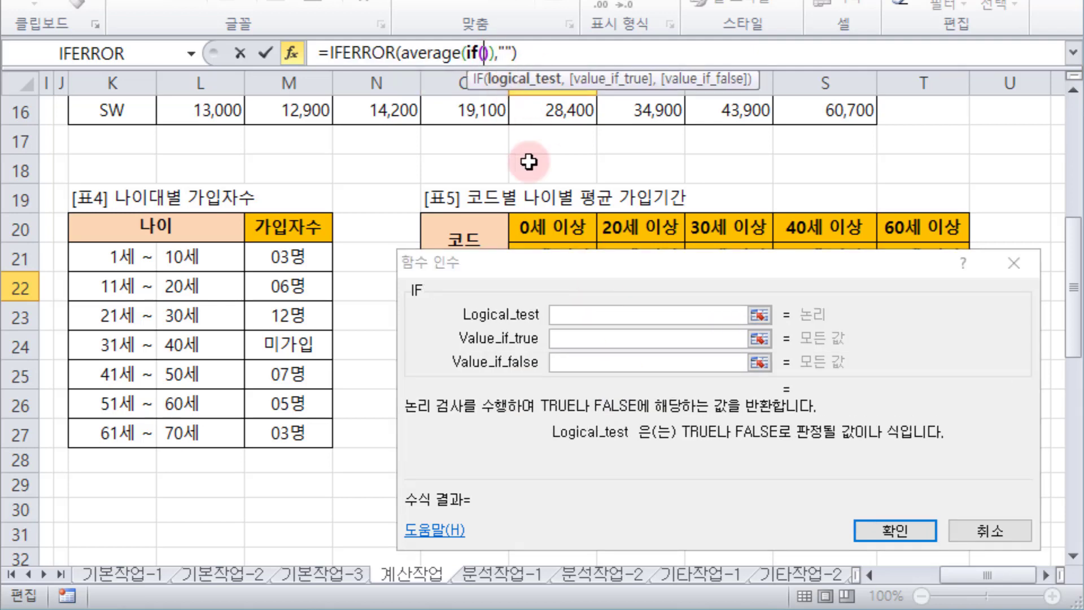
# Step: Set the inner IF function's Value_if_true to the 가입기간 values in F4:F39
pyautogui.click(581, 314)
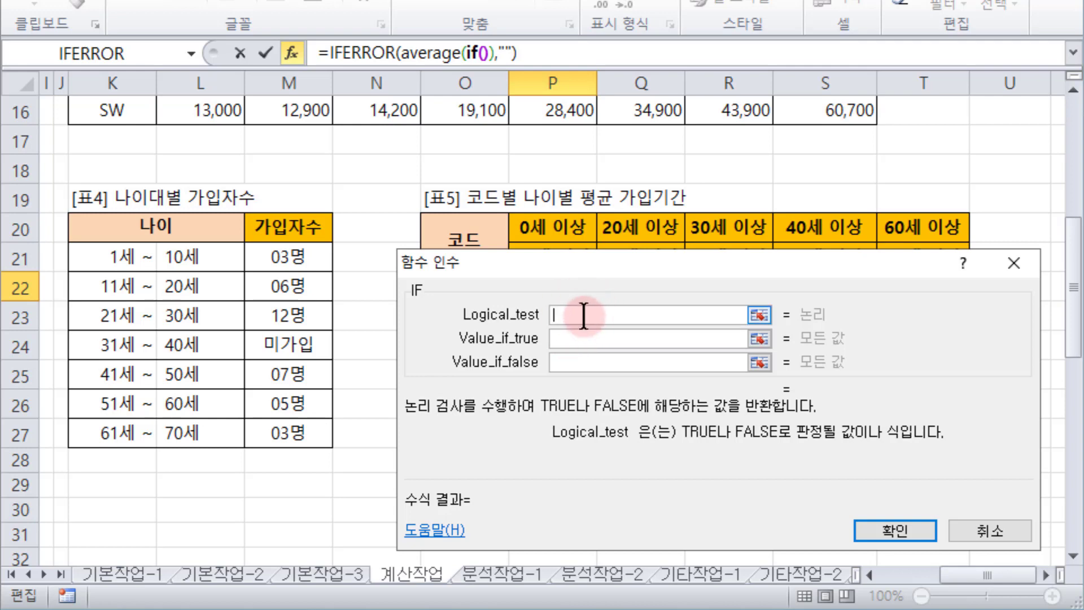
pyautogui.click(578, 339)
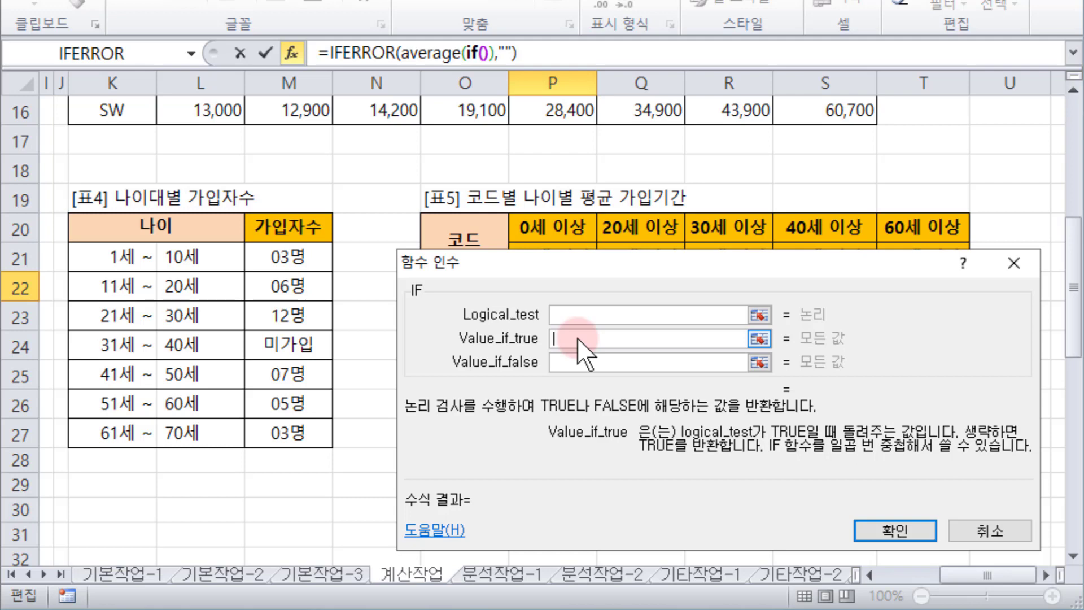
pyautogui.click(561, 313)
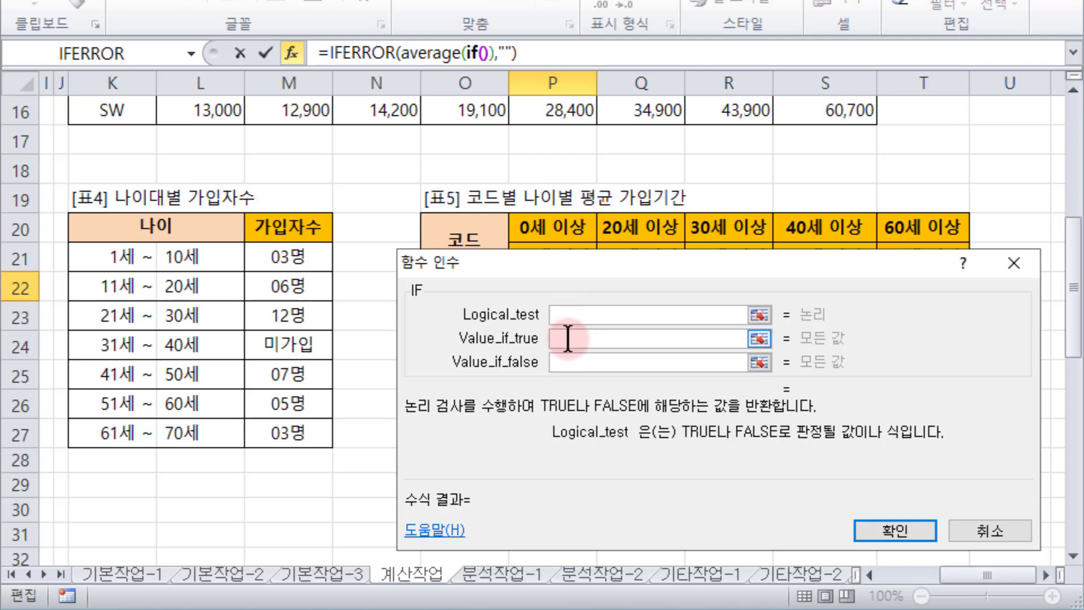
pyautogui.click(568, 339)
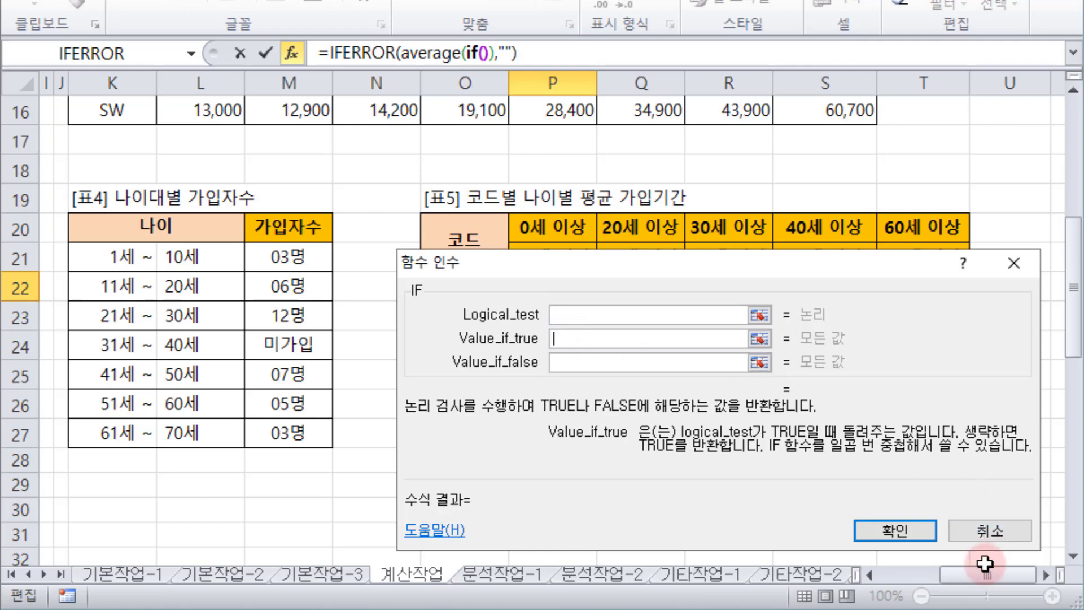
pyautogui.moveTo(985, 563); pyautogui.dragTo(931, 575)
pyautogui.scroll(3, 625, 266)
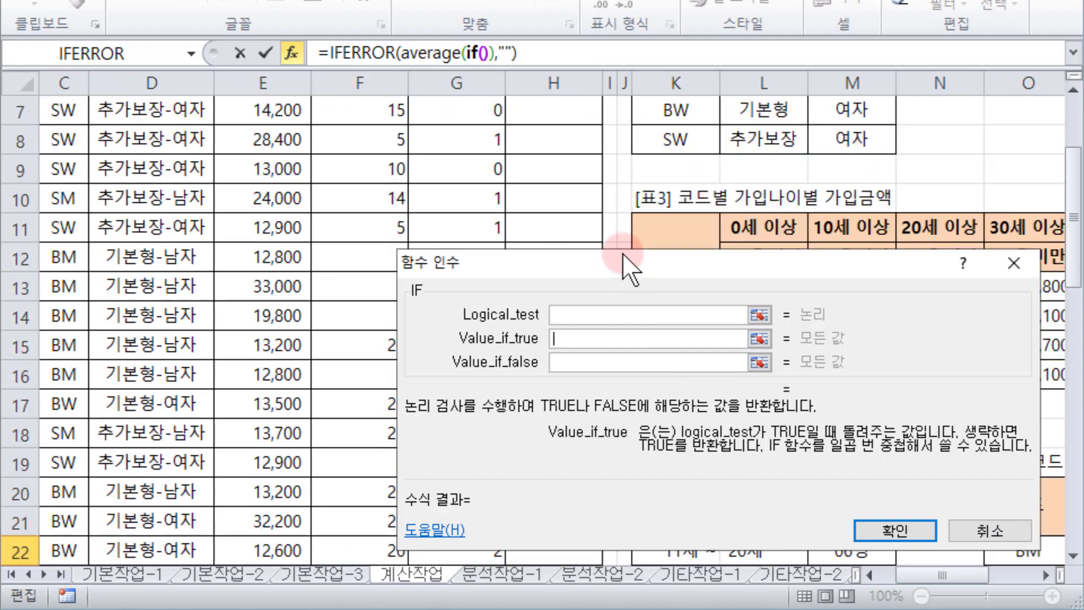
pyautogui.scroll(2, 625, 264)
pyautogui.click(358, 206)
pyautogui.scroll(-1, 347, 244)
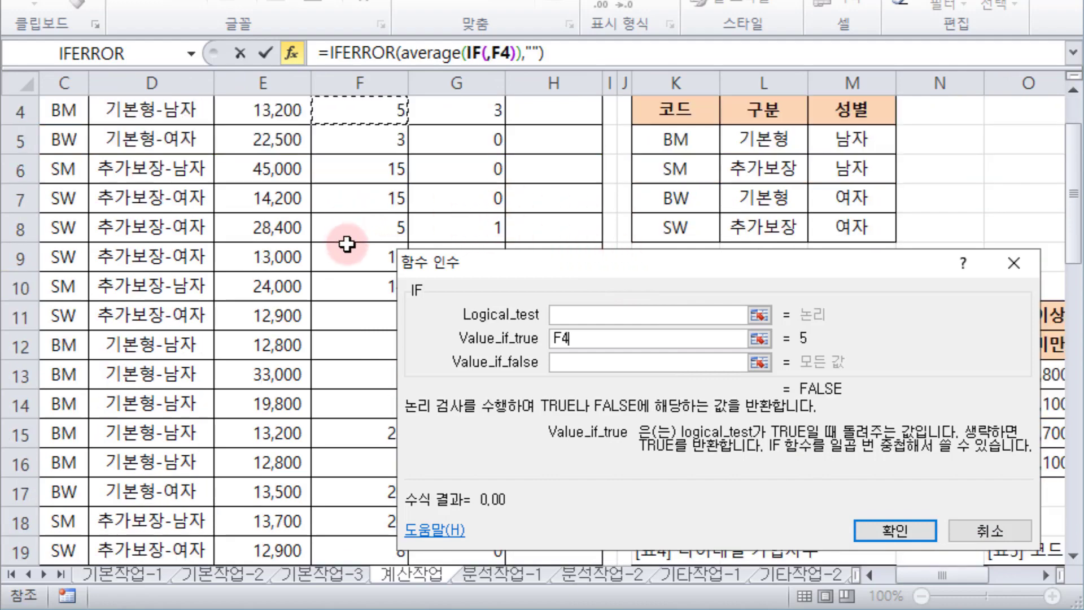
pyautogui.scroll(-7, 347, 244)
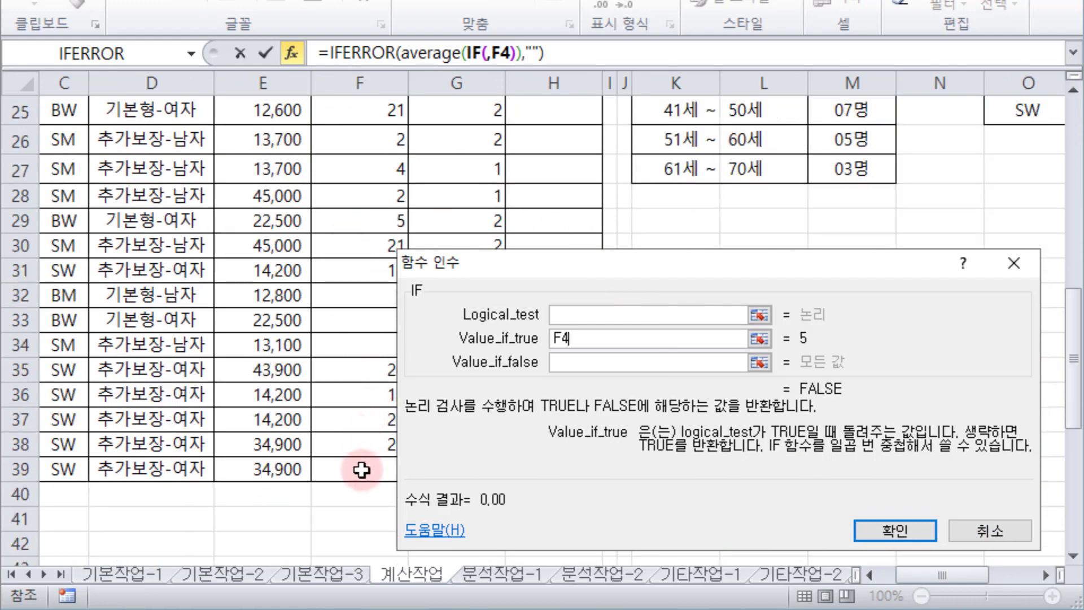
pyautogui.keyDown('shift'); pyautogui.click(362, 470); pyautogui.keyUp('shift')
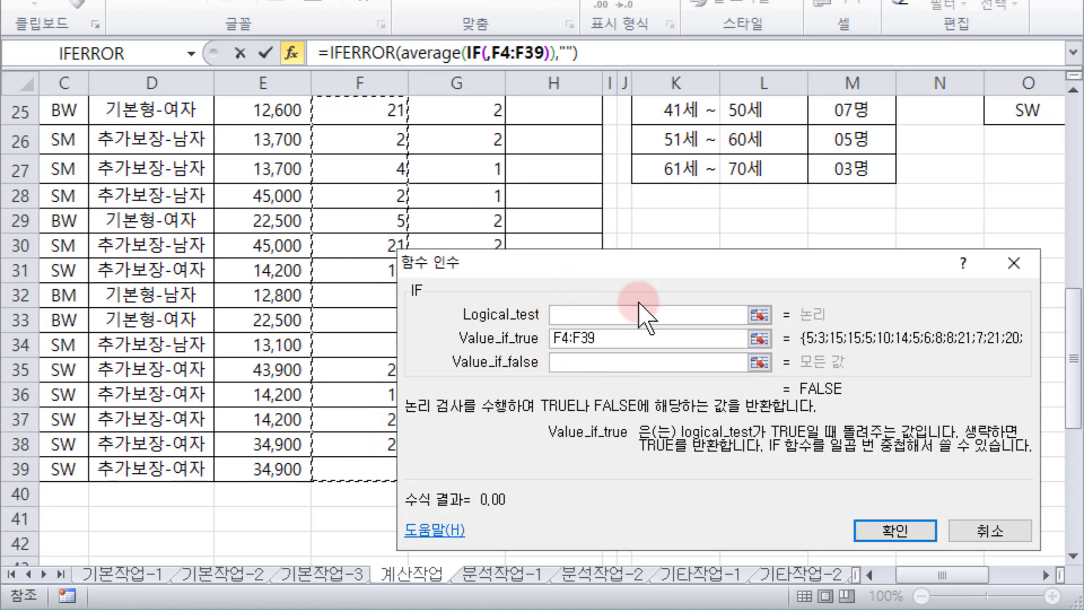
pyautogui.click(600, 338)
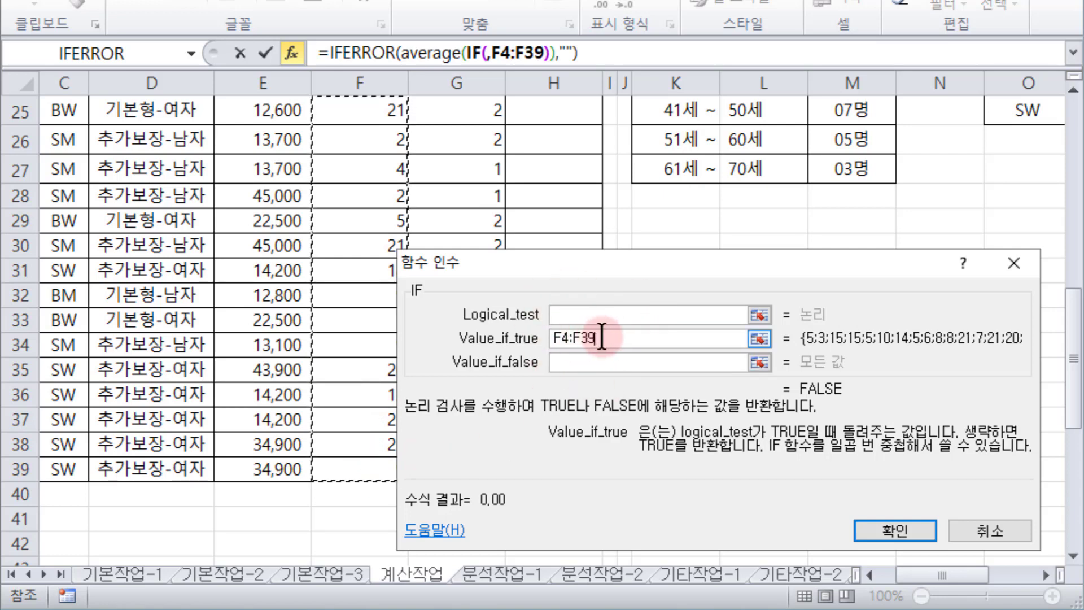
# Step: Enter the skeleton ()*()*() for three combined conditions as the IF function's Logical_test
pyautogui.click(584, 315)
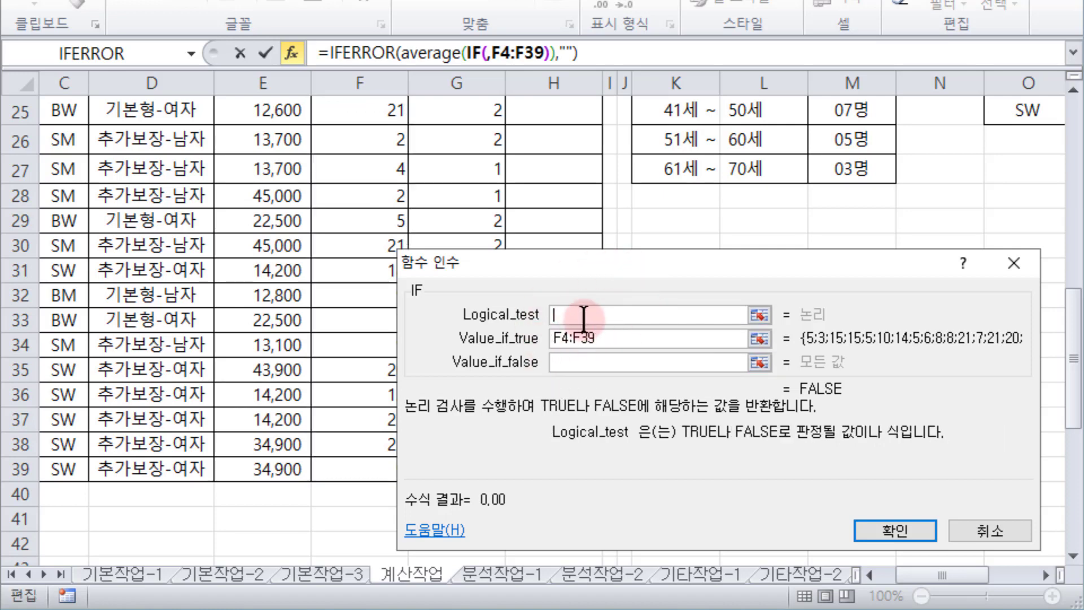
pyautogui.click(611, 339)
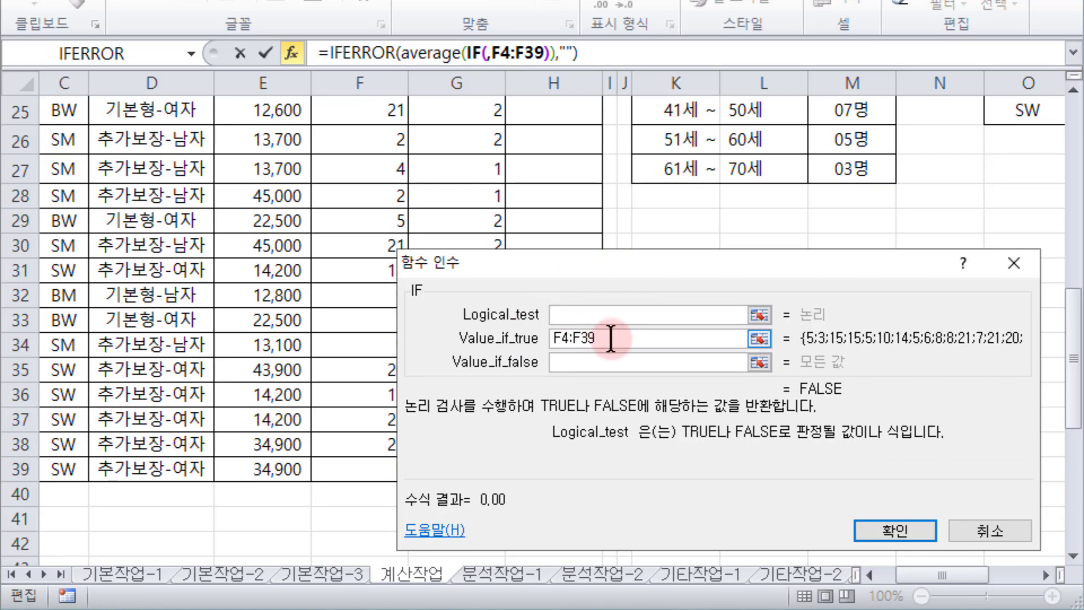
pyautogui.click(618, 368)
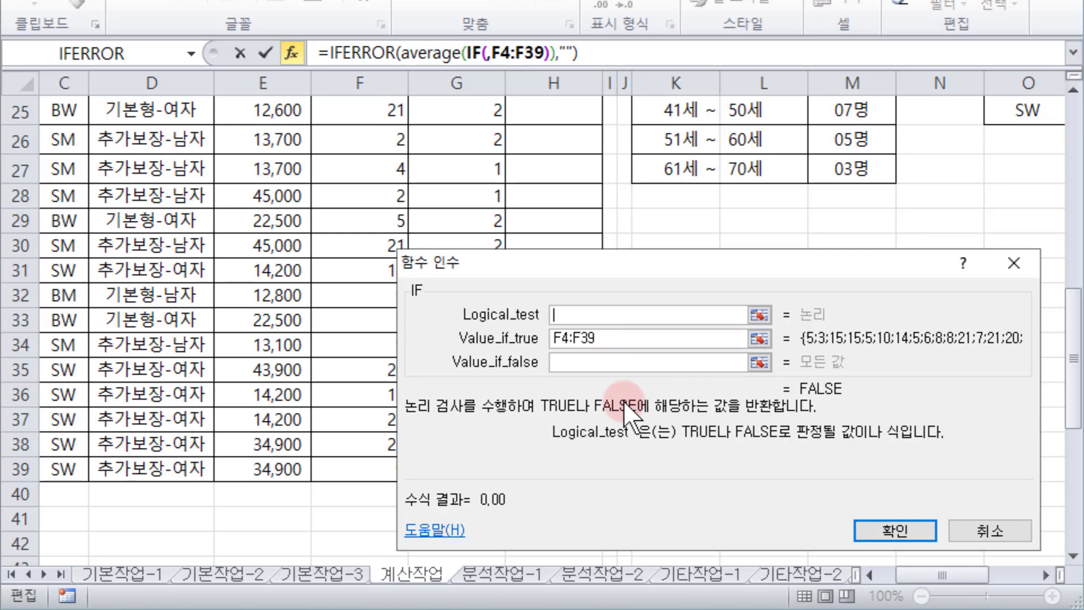
pyautogui.write('(')
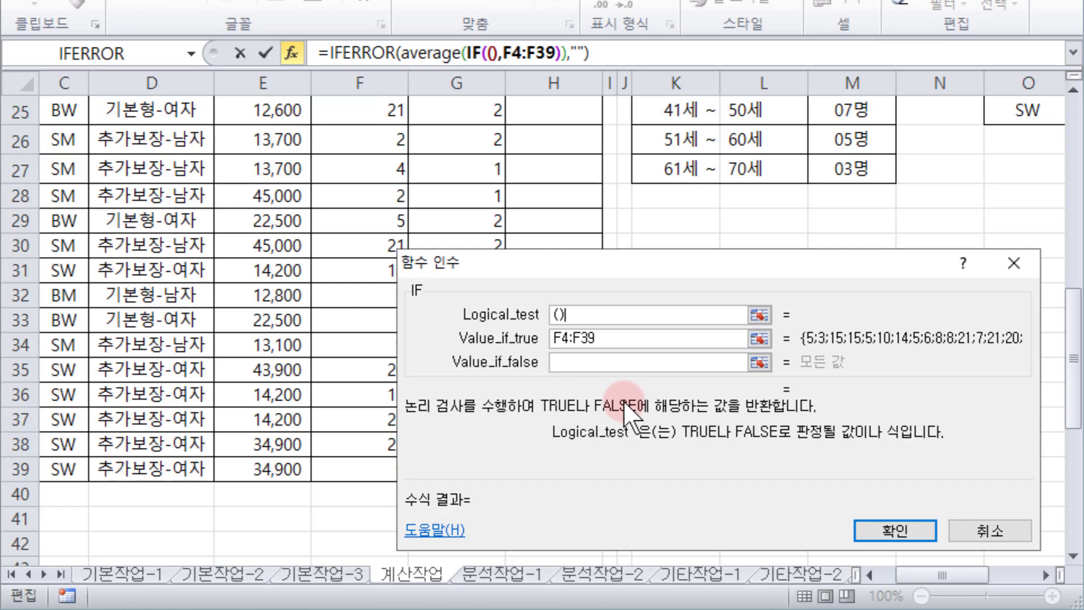
pyautogui.write('*')
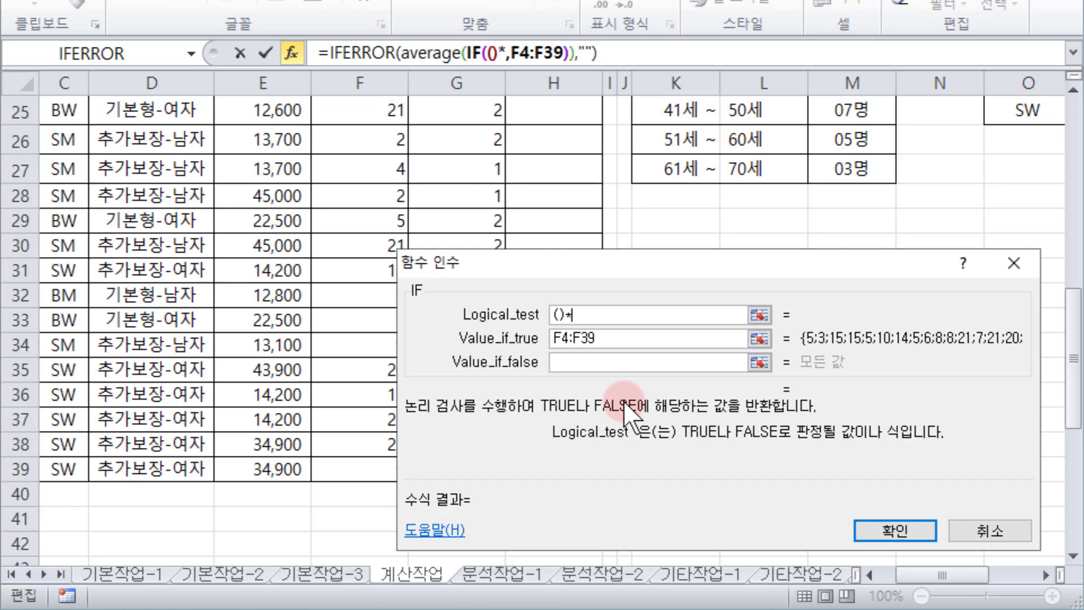
pyautogui.write('()*')
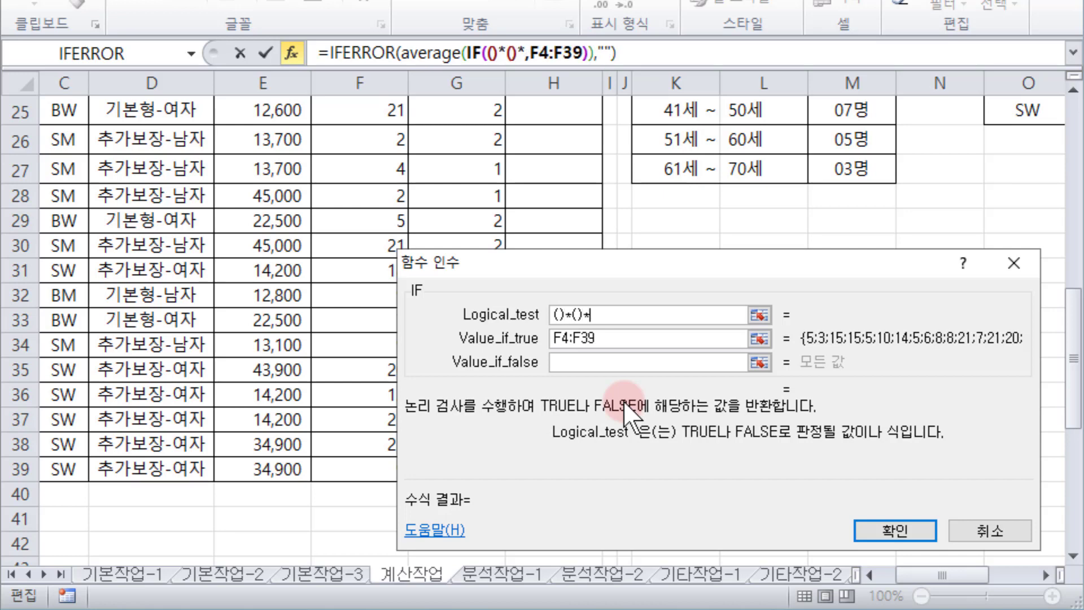
pyautogui.write('()')
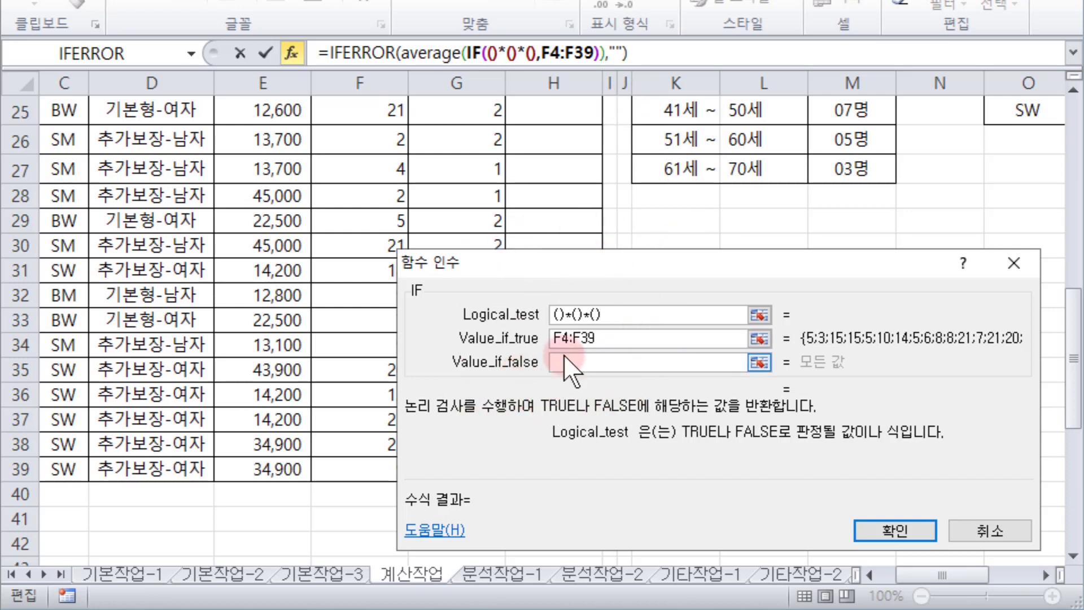
# Step: Begin the first Logical_test condition with O22=, referencing the BM code cell of [표5]
pyautogui.click(566, 318)
pyautogui.click(559, 315)
pyautogui.click(654, 338)
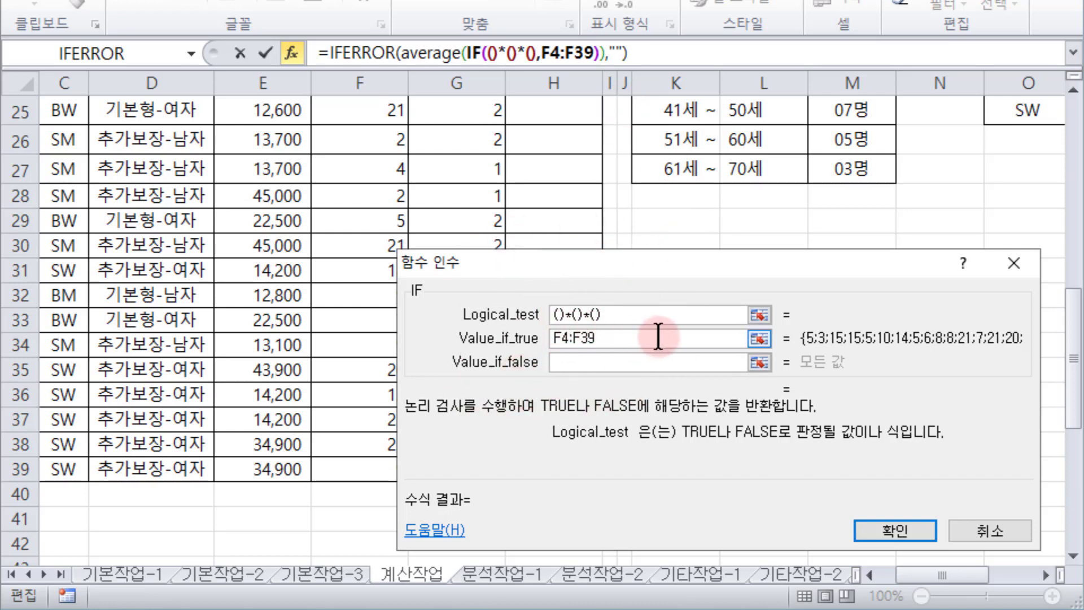
pyautogui.moveTo(813, 271); pyautogui.dragTo(680, 157)
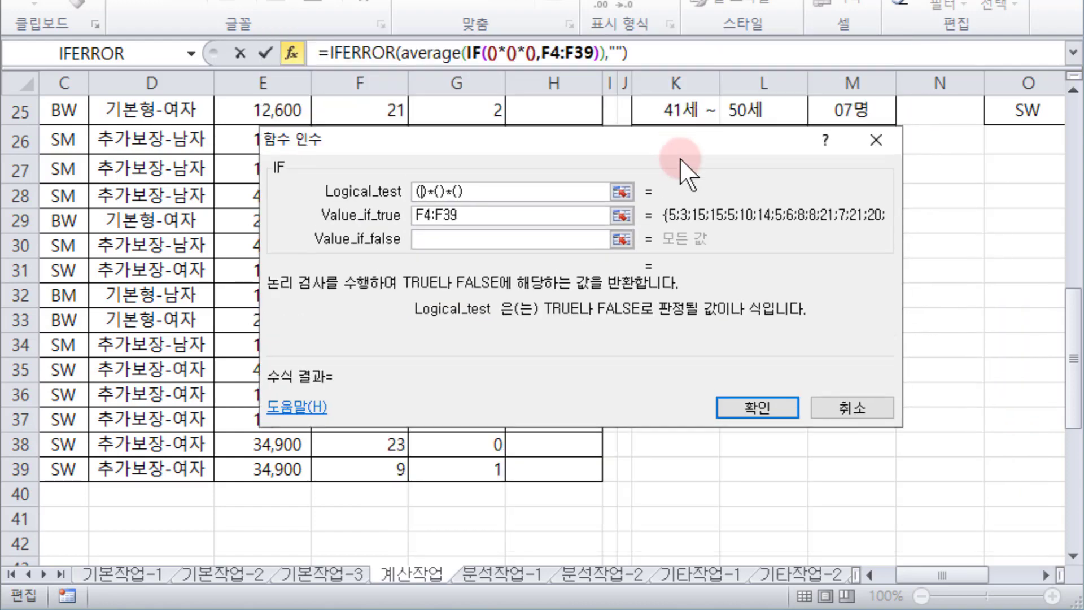
pyautogui.moveTo(932, 575); pyautogui.dragTo(988, 527)
pyautogui.scroll(3, 971, 383)
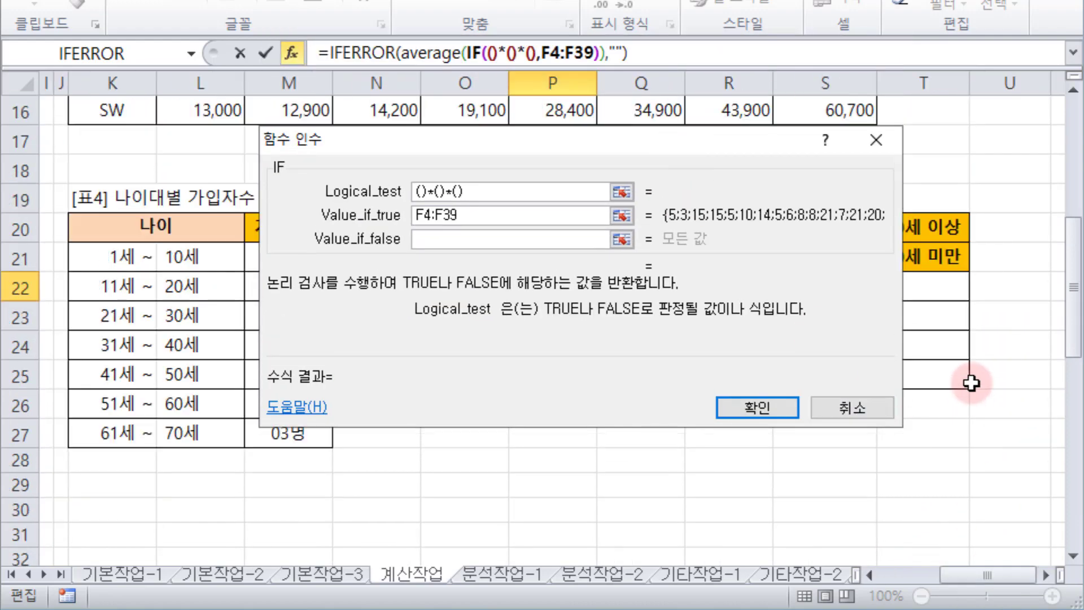
pyautogui.moveTo(697, 167); pyautogui.dragTo(706, 0)
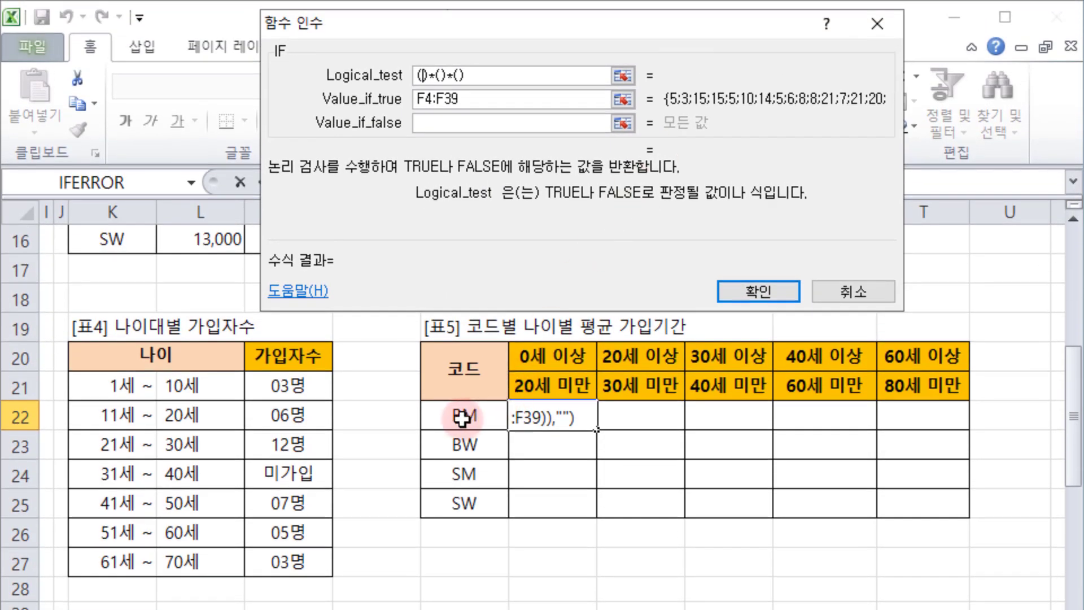
pyautogui.click(472, 386)
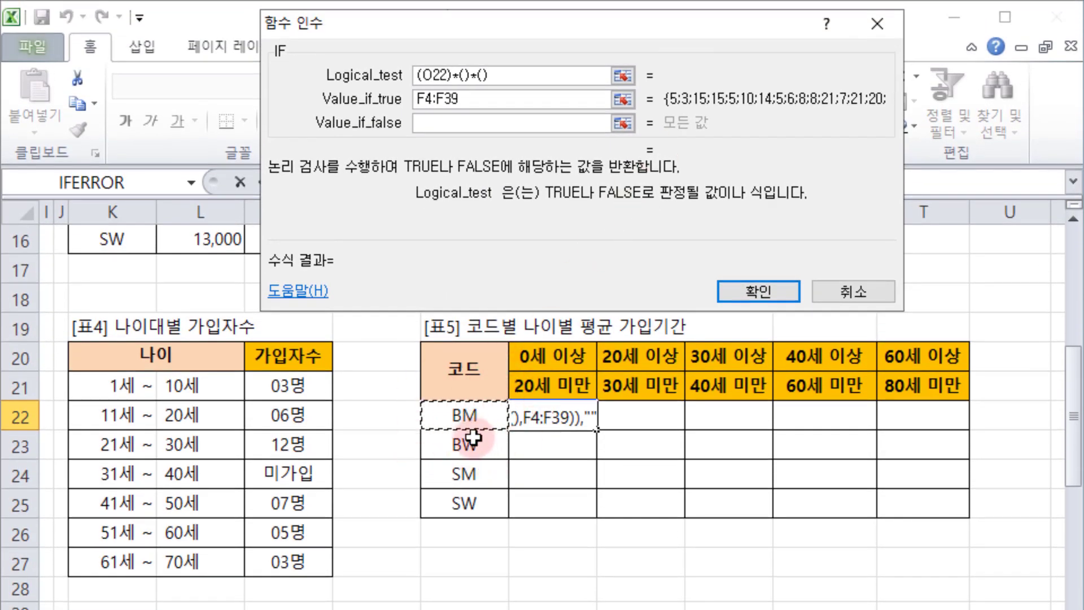
pyautogui.write('=')
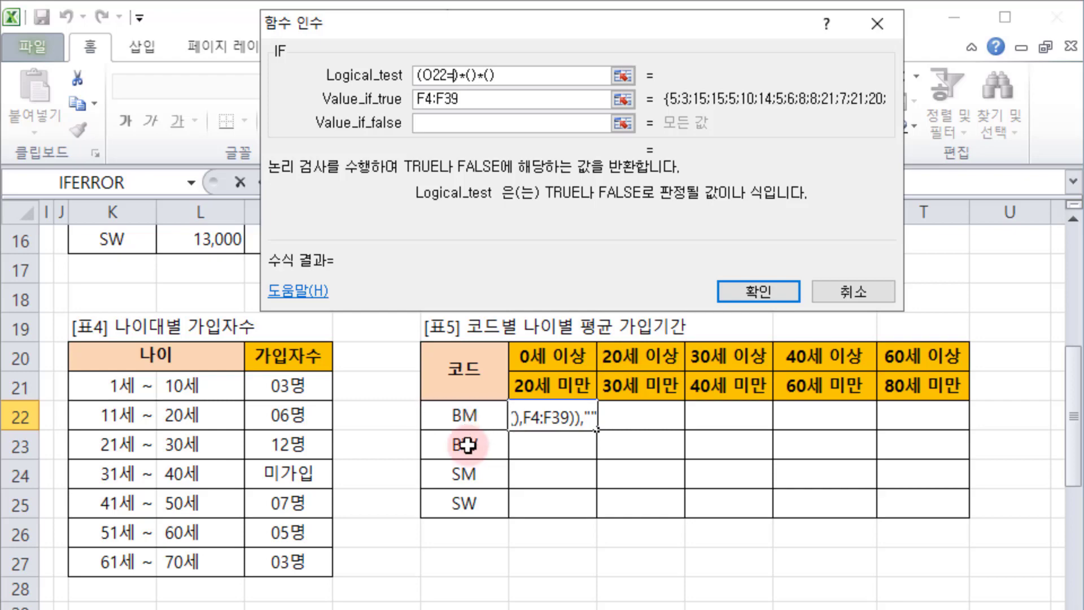
# Step: Complete the first condition with the 코드 range C4:C39 of [표1]
pyautogui.hscroll(-5, 405, 525)
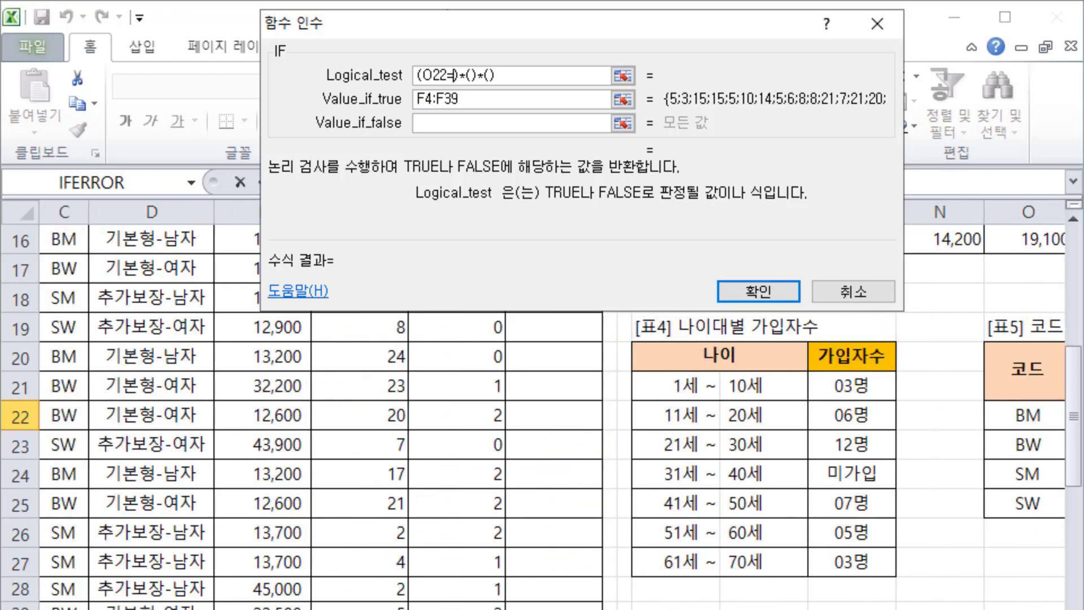
pyautogui.scroll(4, 406, 523)
pyautogui.scroll(1, 405, 525)
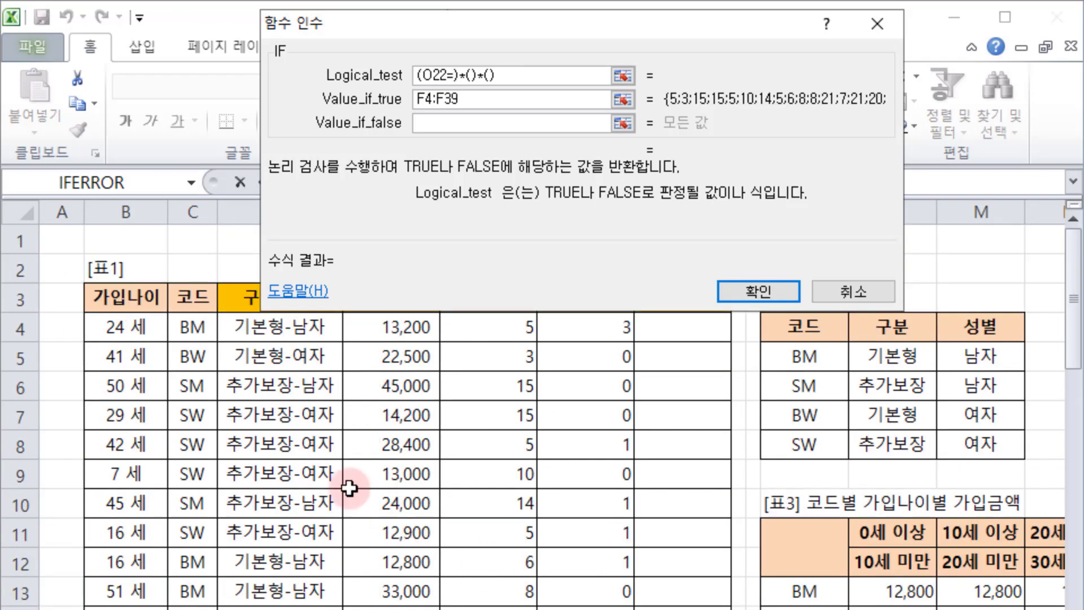
pyautogui.click(189, 322)
pyautogui.scroll(-4, 299, 446)
pyautogui.scroll(-5, 300, 446)
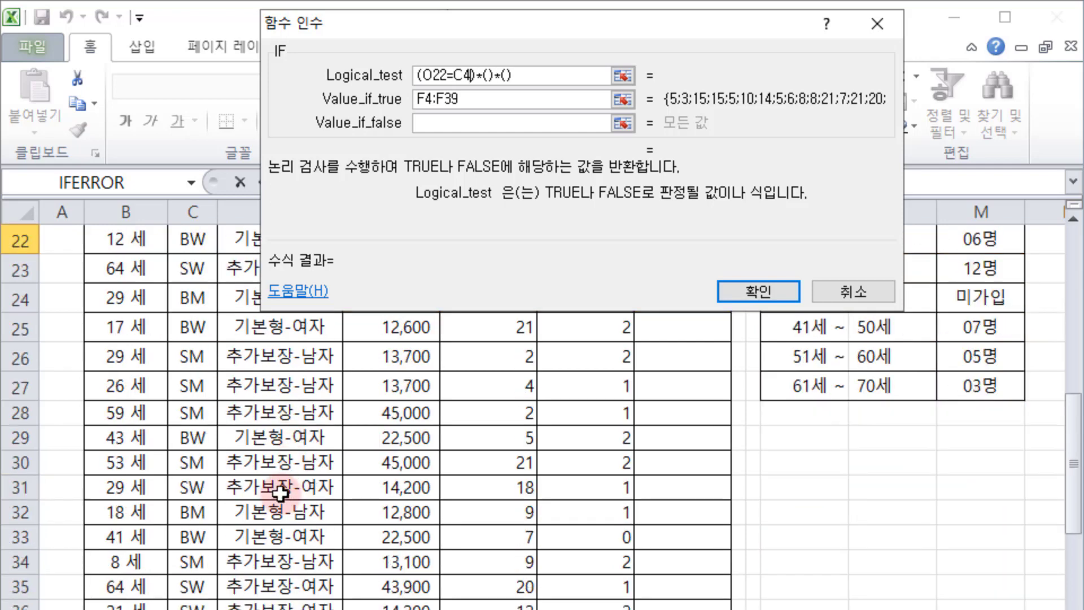
pyautogui.keyDown('shift'); pyautogui.click(189, 515); pyautogui.keyUp('shift')
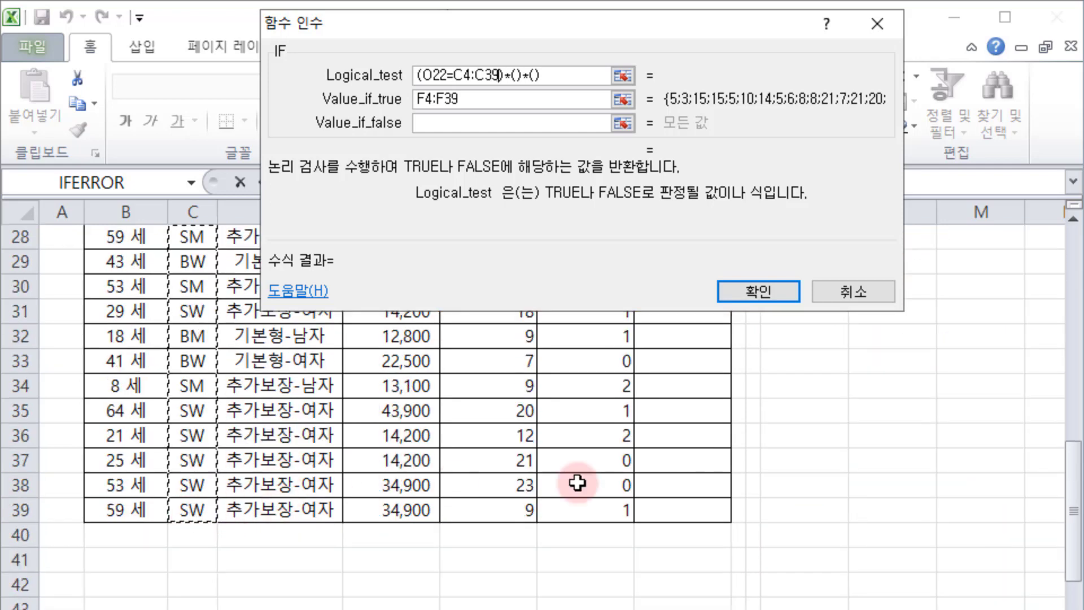
# Step: Fill the second Logical_test condition with P20<=B4:B39, comparing the lower age limit with the 가입나이 values of [표1]
pyautogui.scroll(6, 745, 504)
pyautogui.hscroll(3, 565, 480)
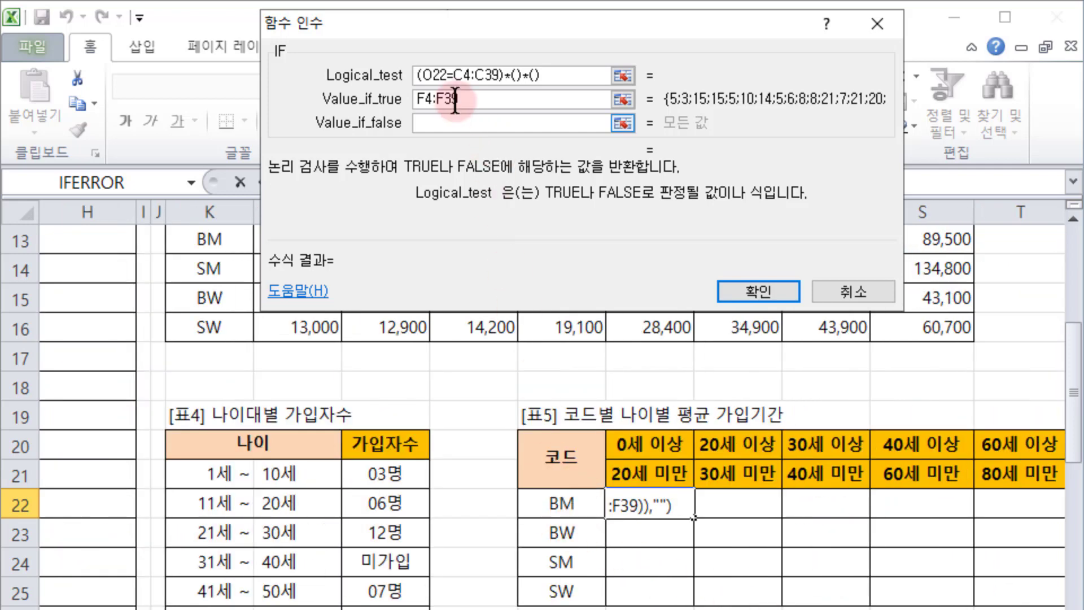
pyautogui.click(491, 79)
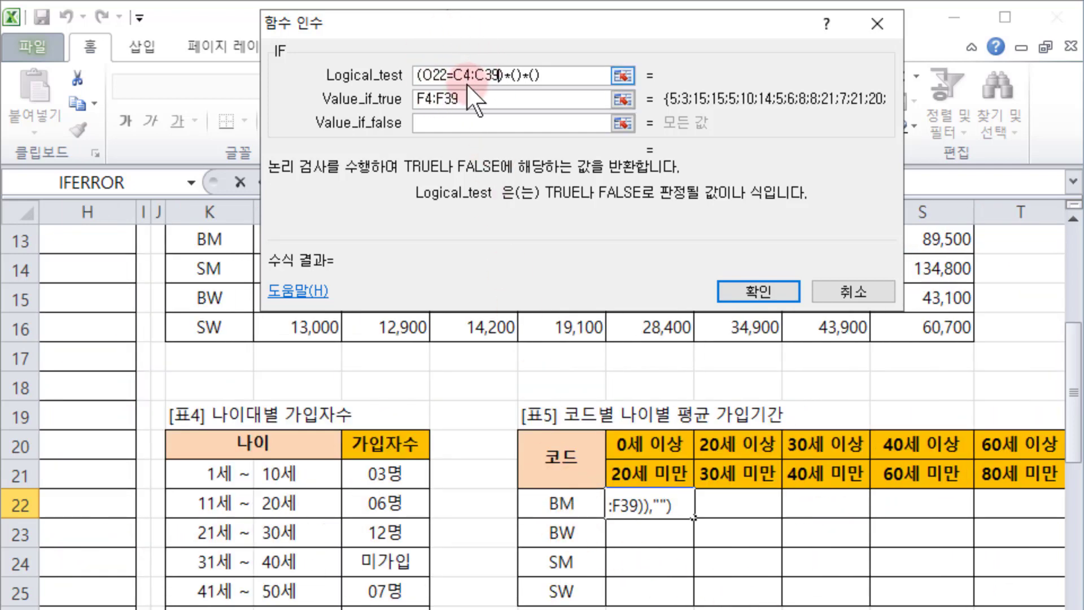
pyautogui.click(517, 75)
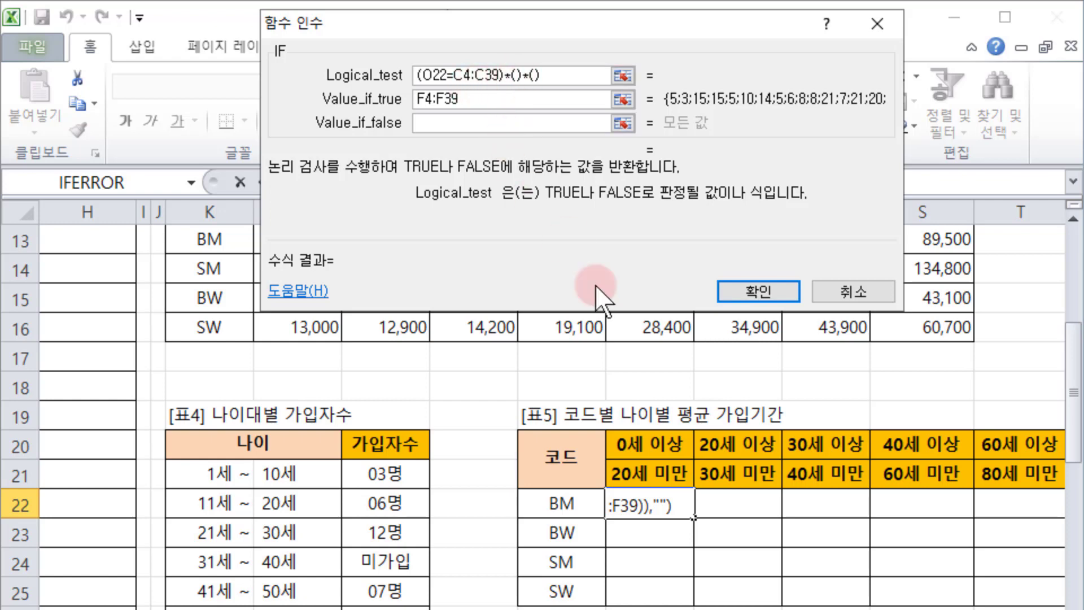
pyautogui.click(634, 446)
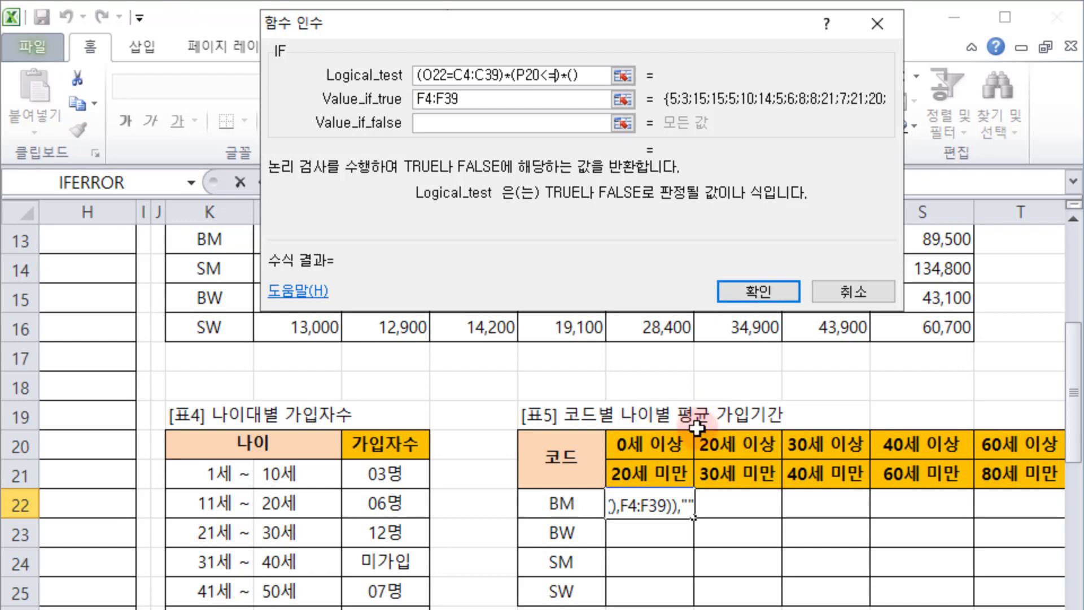
pyautogui.hscroll(-5, 543, 452)
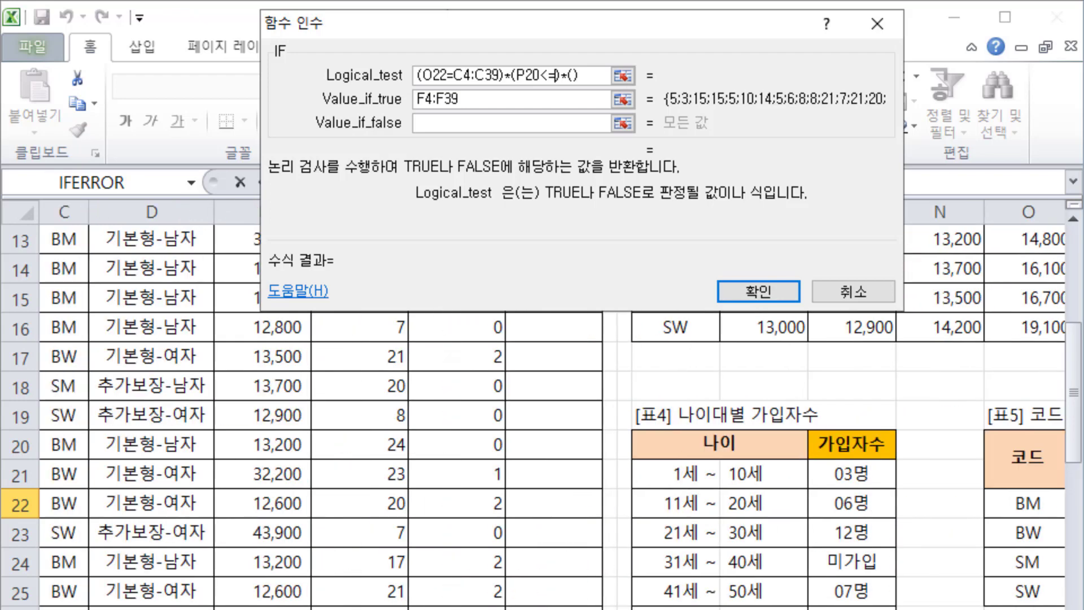
pyautogui.hscroll(-1, 542, 452)
pyautogui.scroll(4, 362, 484)
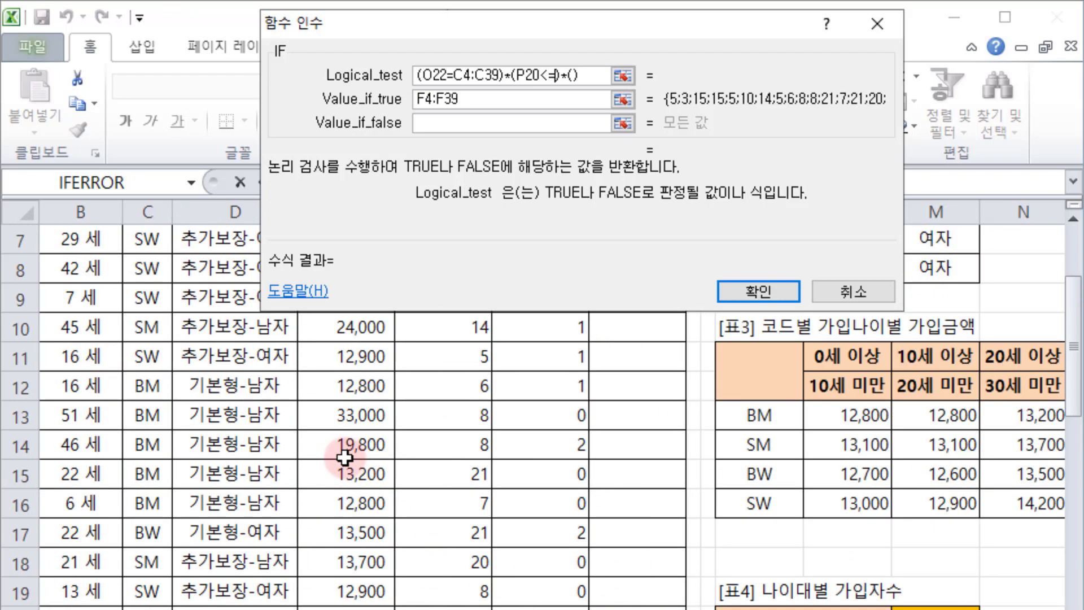
pyautogui.click(91, 319)
pyautogui.scroll(-5, 140, 429)
pyautogui.scroll(-3, 140, 429)
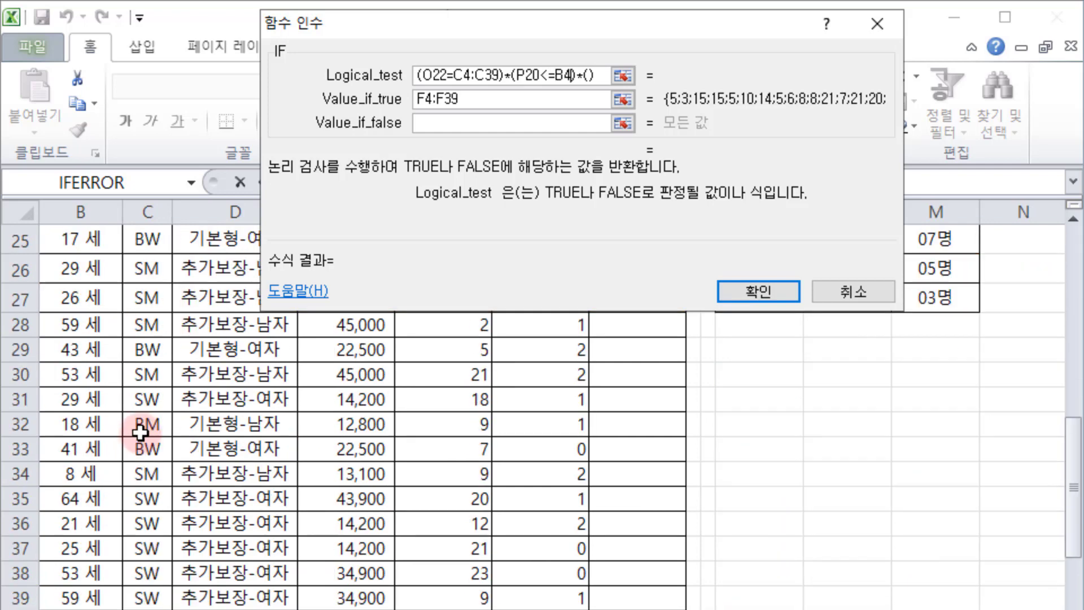
pyautogui.keyDown('shift'); pyautogui.click(85, 598); pyautogui.keyUp('shift')
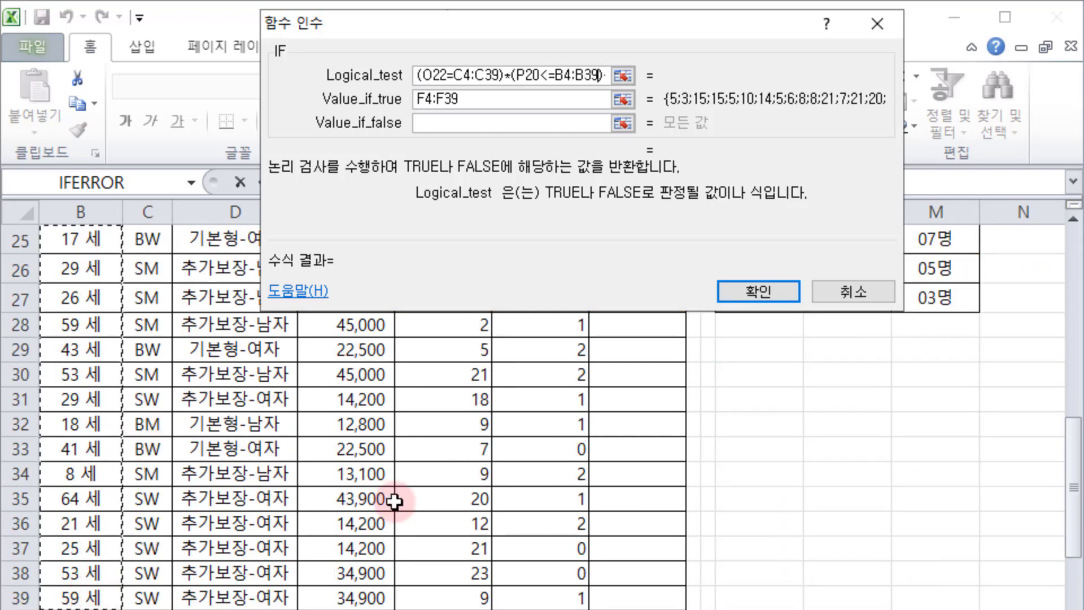
# Step: Begin the third Logical_test condition with P21>, referencing the upper age limit of [표5]
pyautogui.scroll(2, 632, 388)
pyautogui.click(542, 75)
pyautogui.moveTo(542, 75); pyautogui.dragTo(616, 78)
pyautogui.click(602, 76)
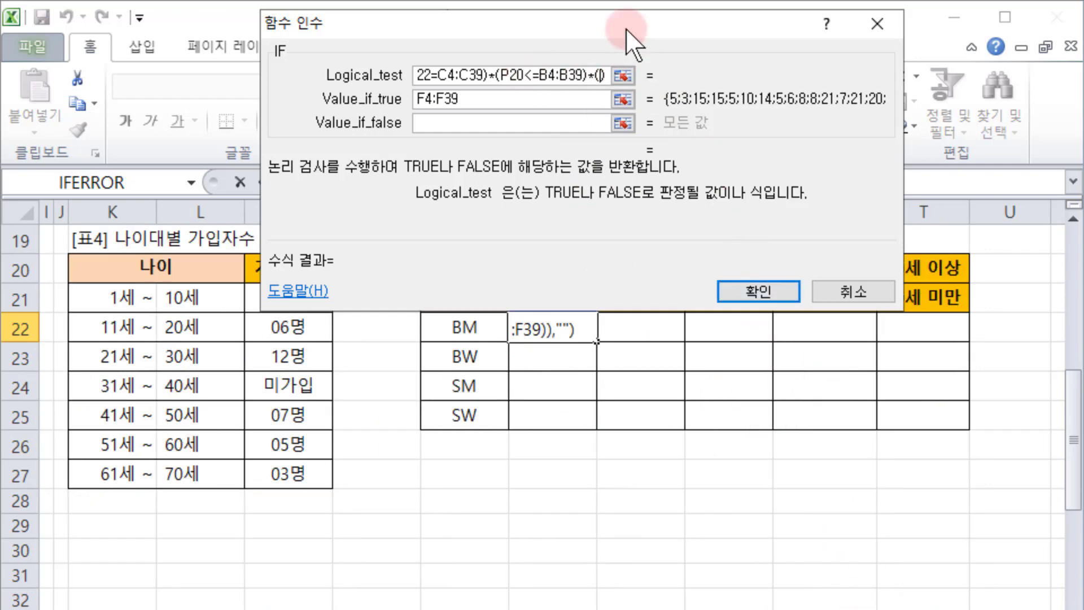
pyautogui.moveTo(626, 29); pyautogui.dragTo(646, 384)
pyautogui.click(559, 300)
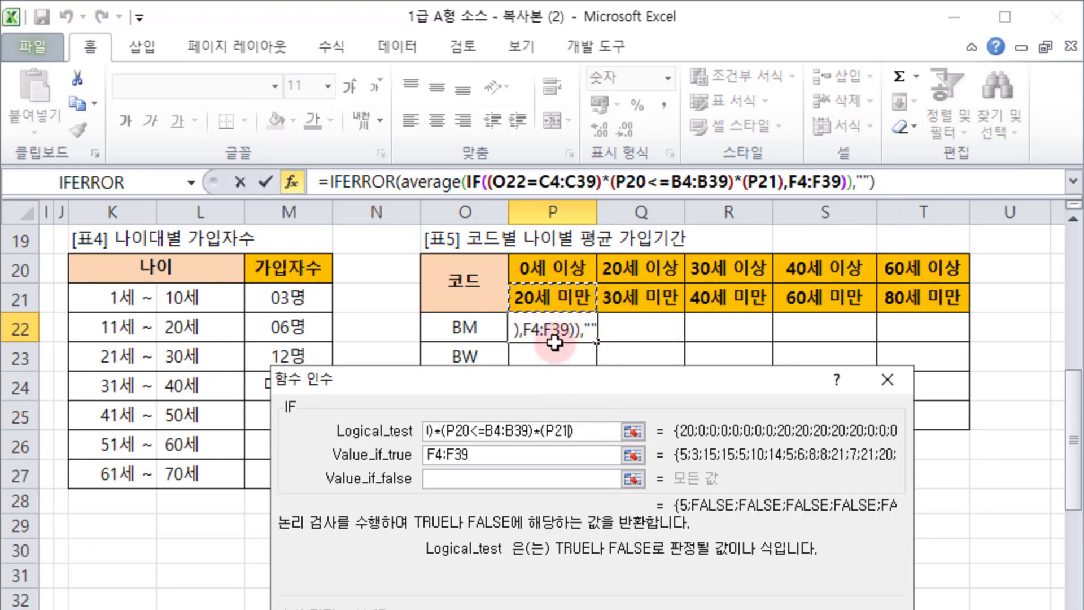
pyautogui.click(576, 504)
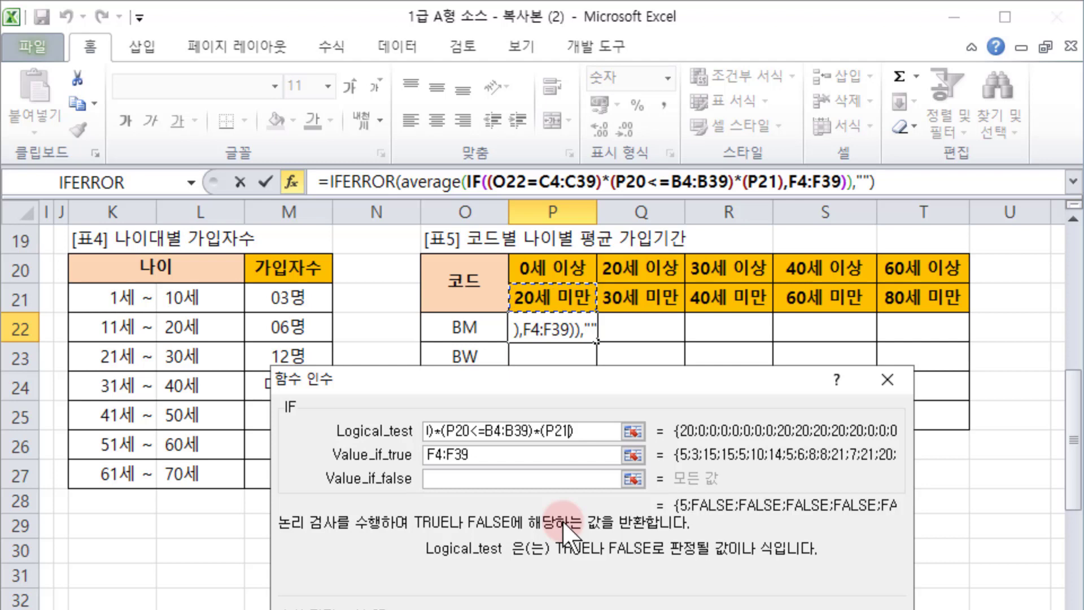
pyautogui.write('>')
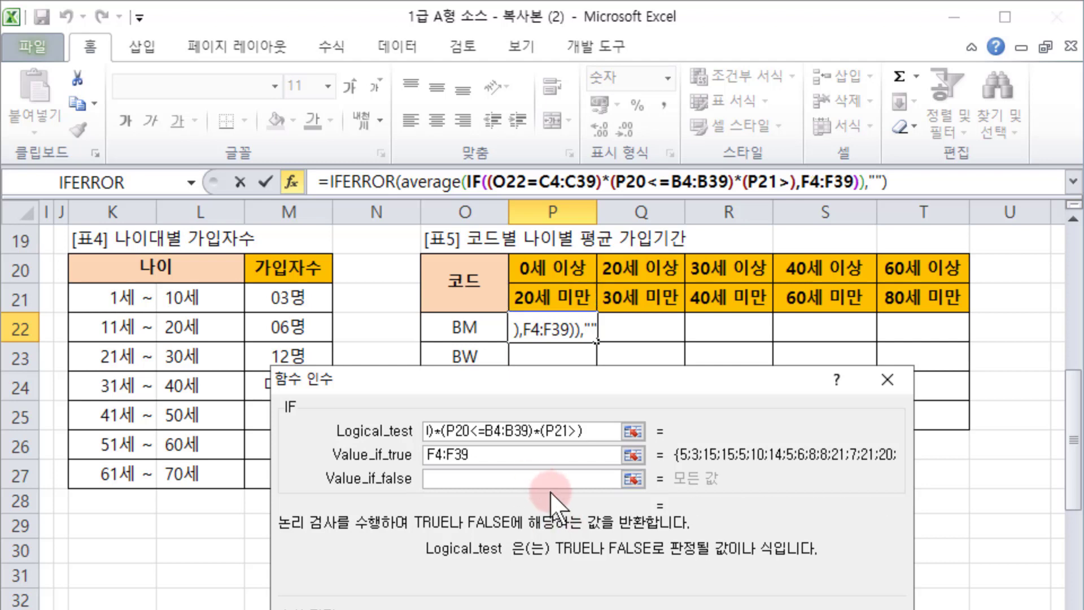
# Step: Complete the third condition with the 가입나이 range B4:B39 and move the function arguments dialog clear of [표5]
pyautogui.hscroll(-5, 159, 378)
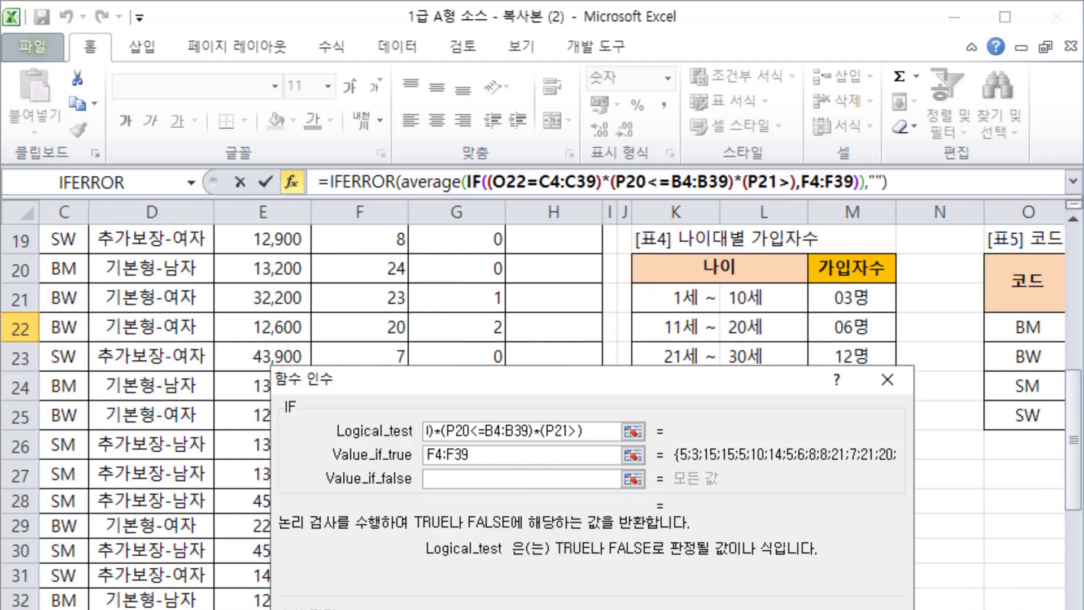
pyautogui.scroll(4, 159, 378)
pyautogui.click(158, 378)
pyautogui.scroll(2, 136, 333)
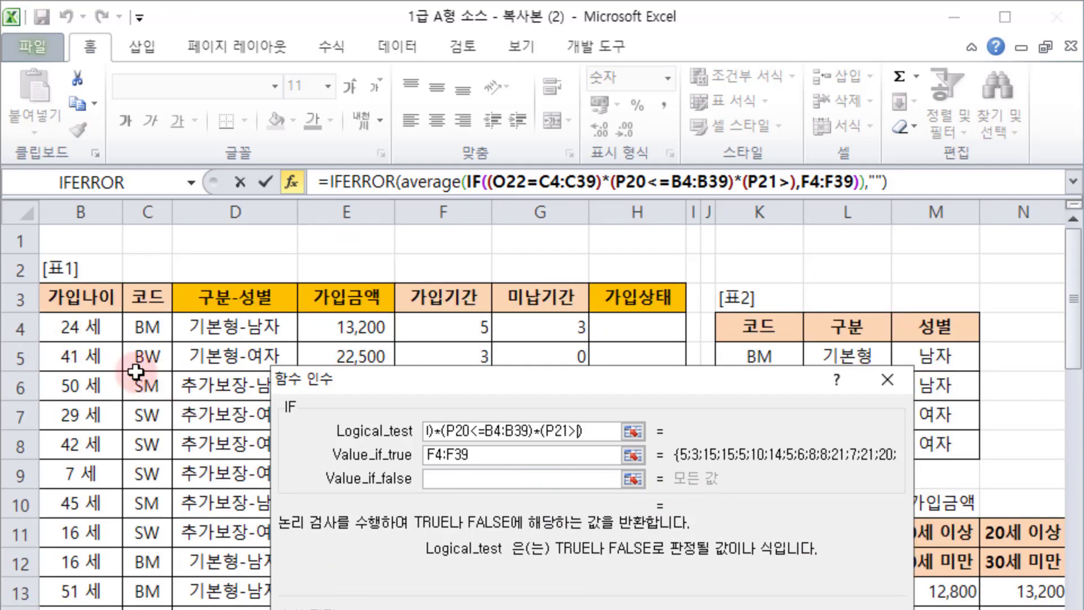
pyautogui.click(86, 322)
pyautogui.scroll(-8, 115, 339)
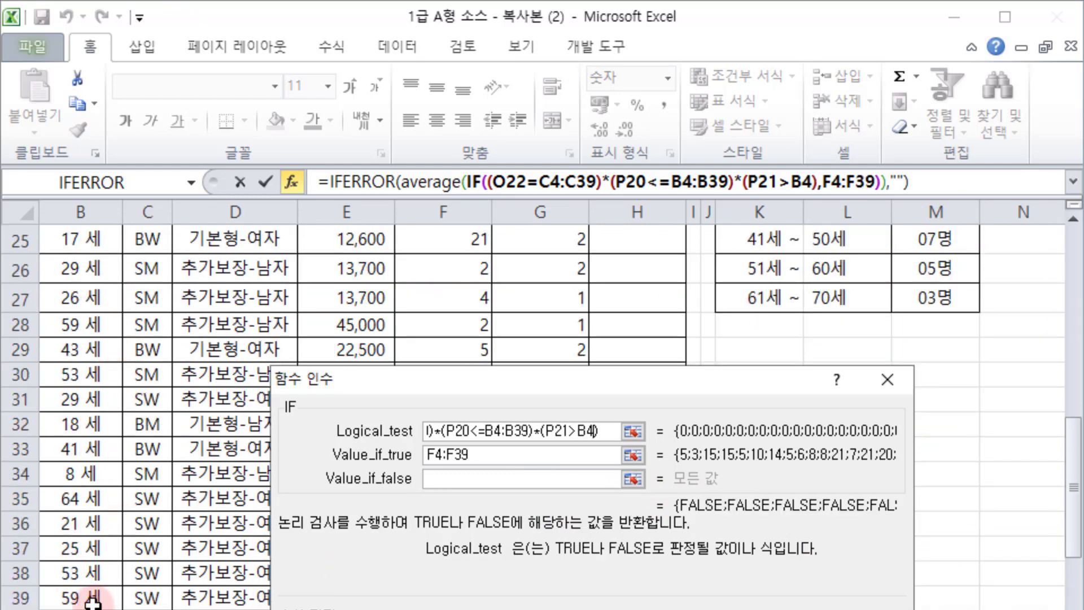
pyautogui.keyDown('shift'); pyautogui.click(92, 600); pyautogui.keyUp('shift')
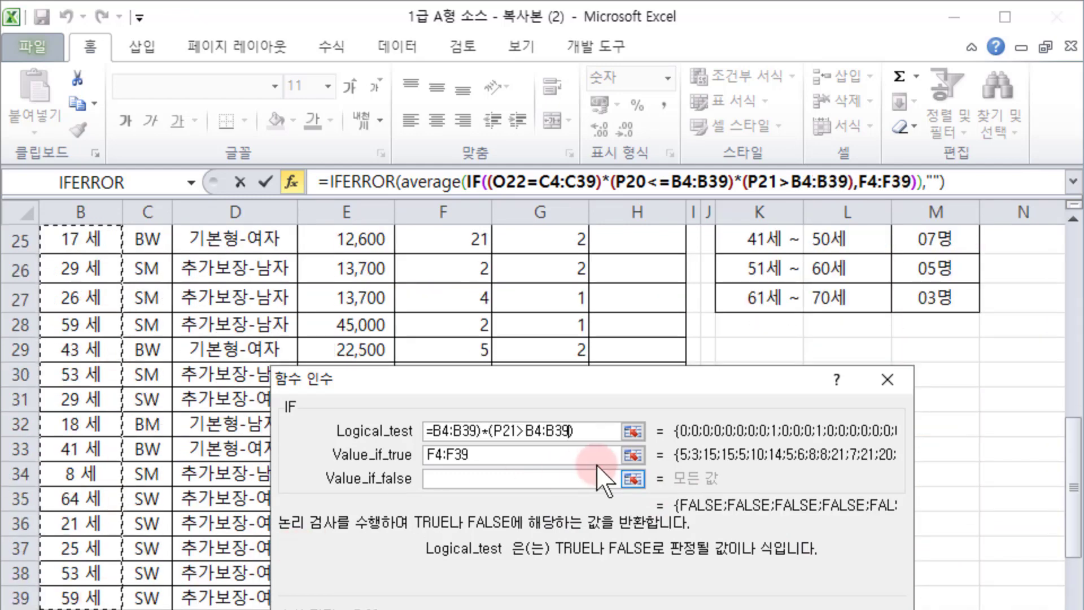
pyautogui.click(622, 438)
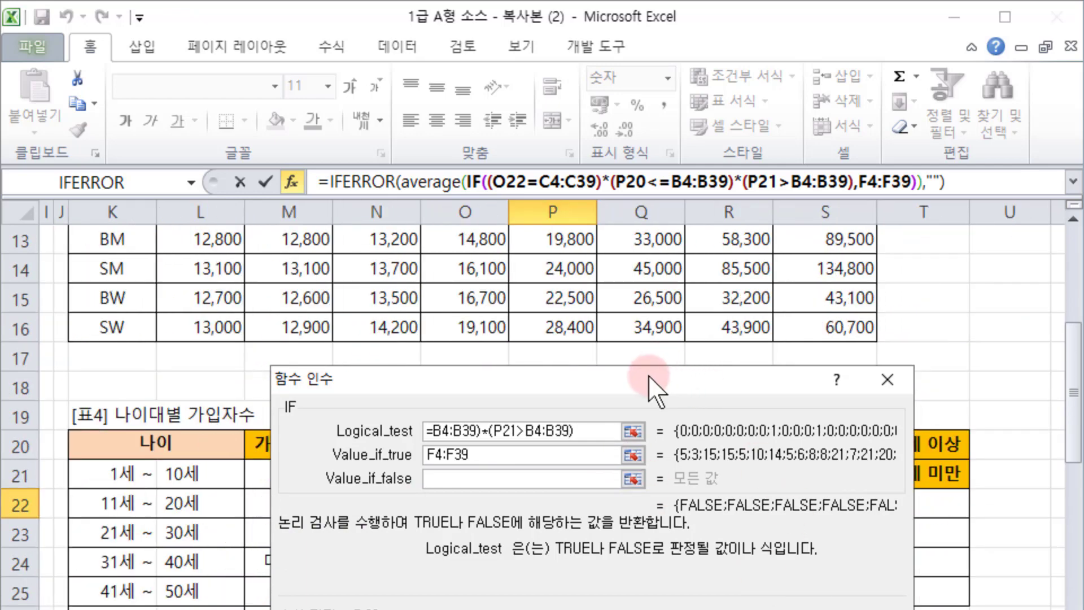
pyautogui.moveTo(649, 375); pyautogui.dragTo(675, 112)
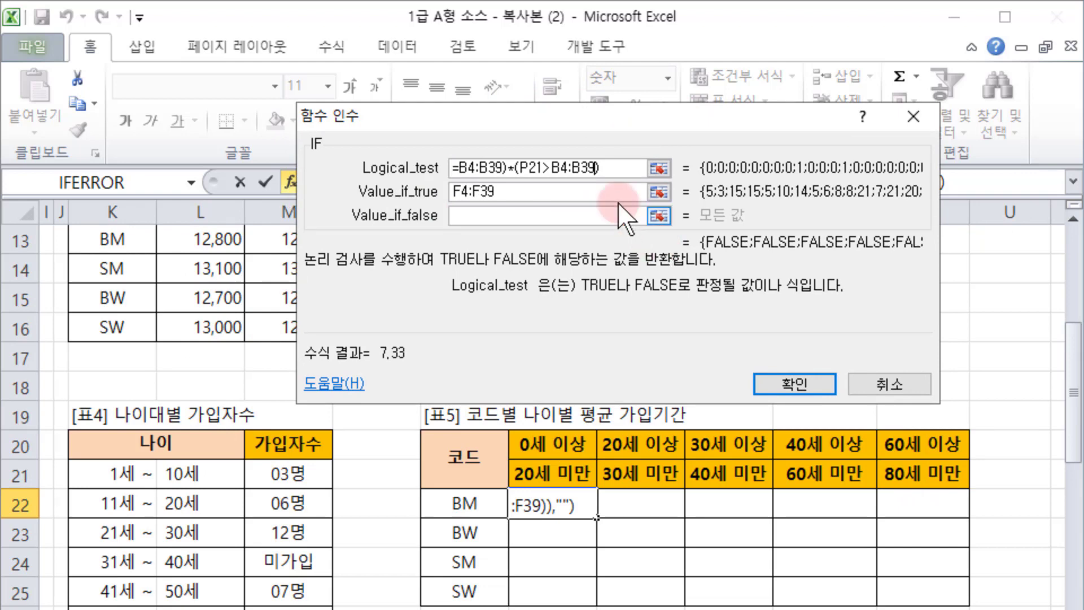
pyautogui.moveTo(593, 168); pyautogui.dragTo(423, 168)
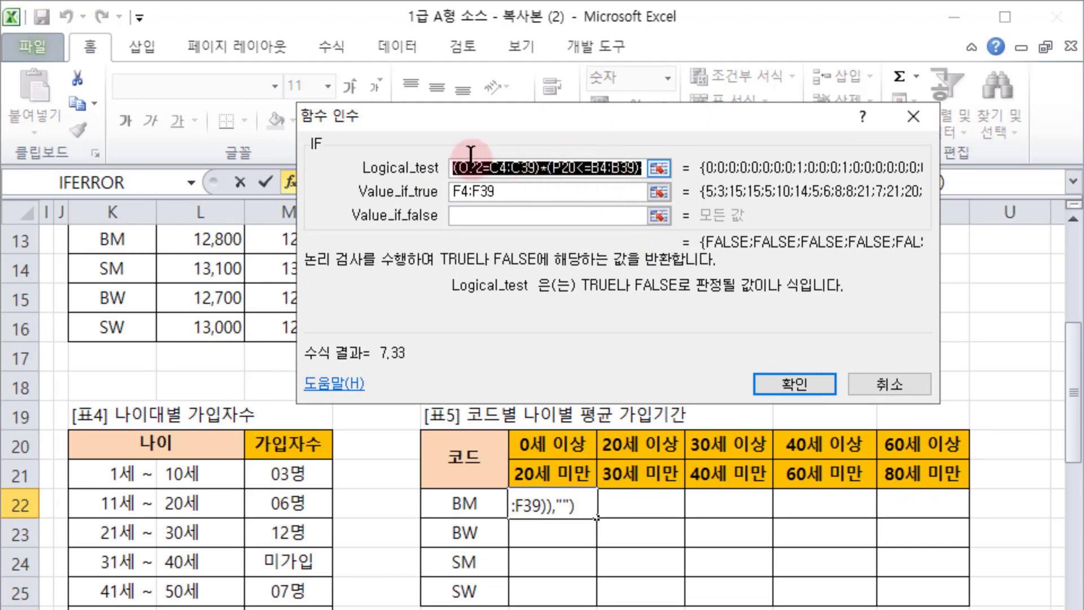
pyautogui.click(517, 168)
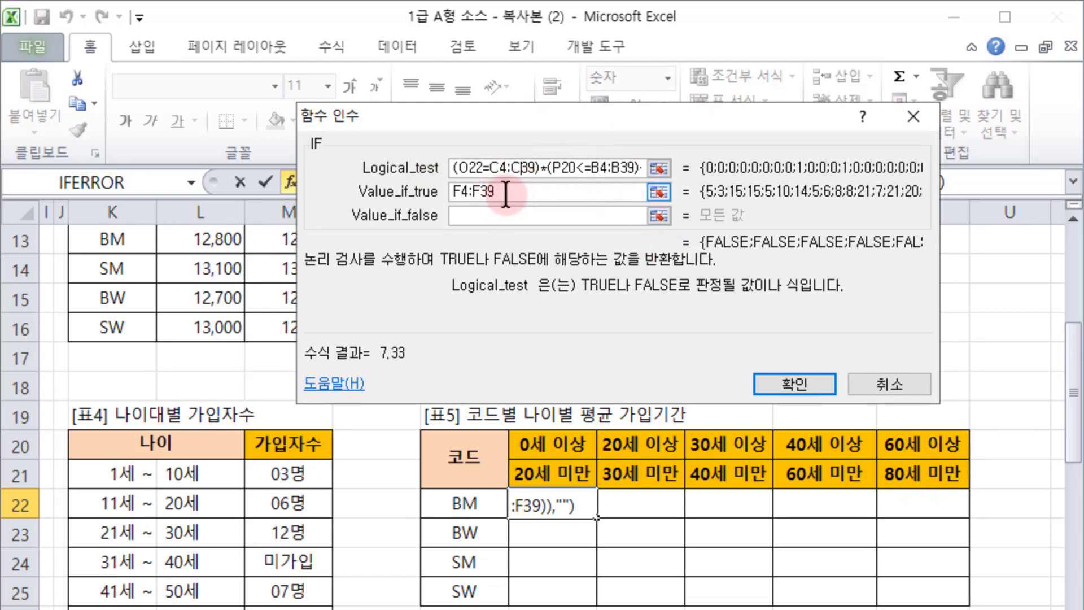
pyautogui.moveTo(450, 169); pyautogui.dragTo(577, 172)
pyautogui.click(508, 192)
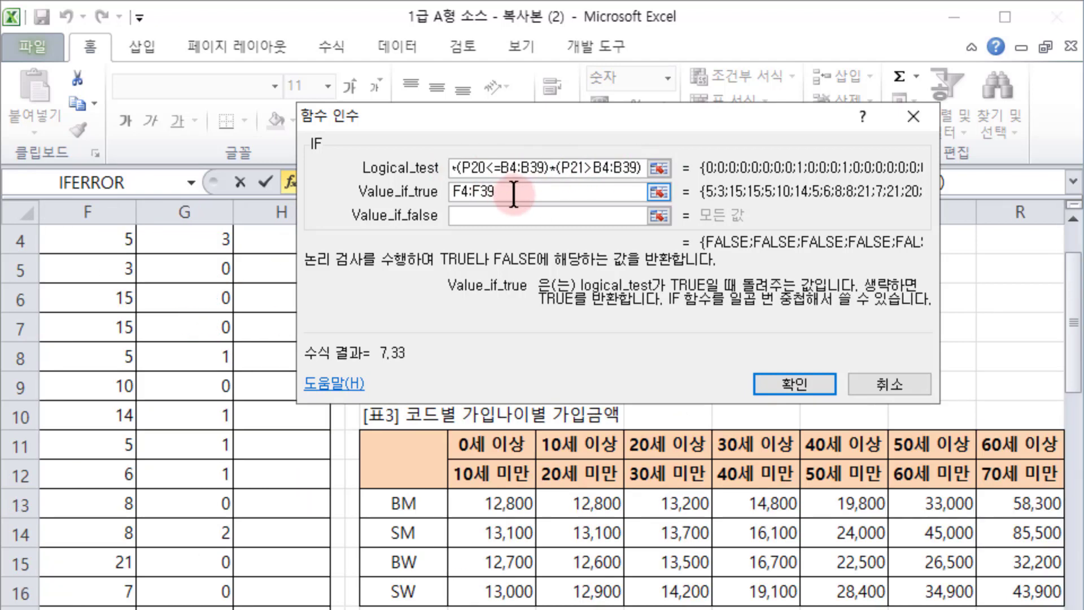
pyautogui.click(903, 570)
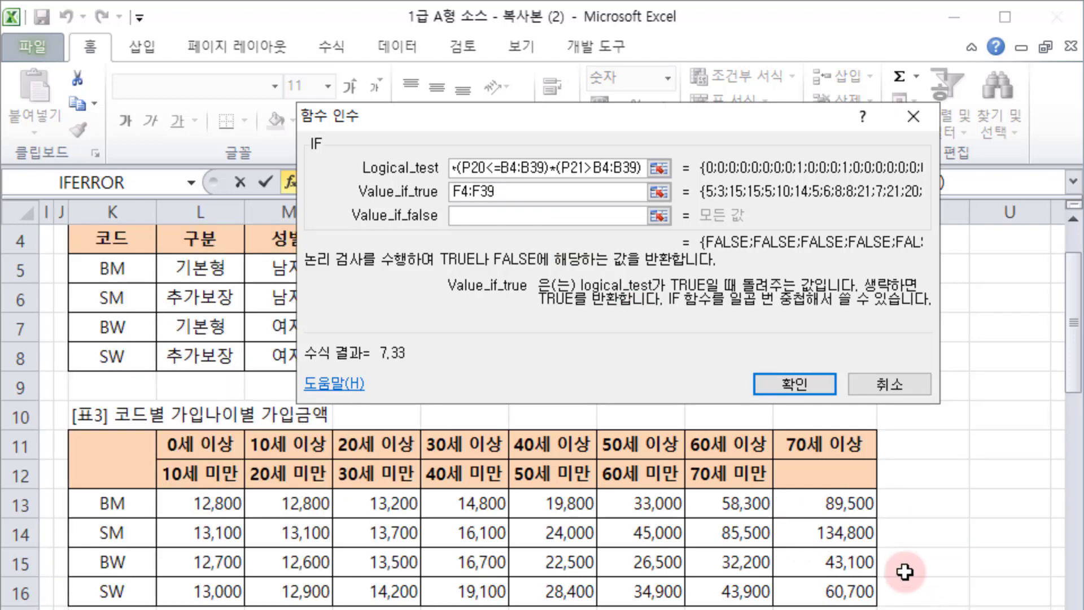
pyautogui.click(493, 193)
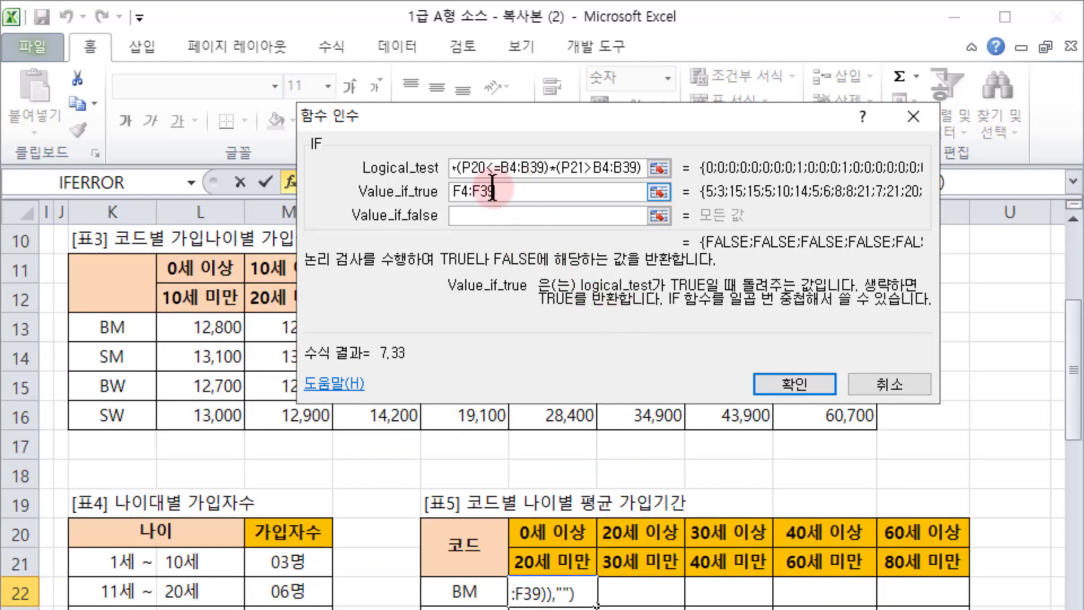
# Step: Make the Value_if_true range absolute as $F$4:$F$39
pyautogui.moveTo(521, 193); pyautogui.dragTo(412, 192)
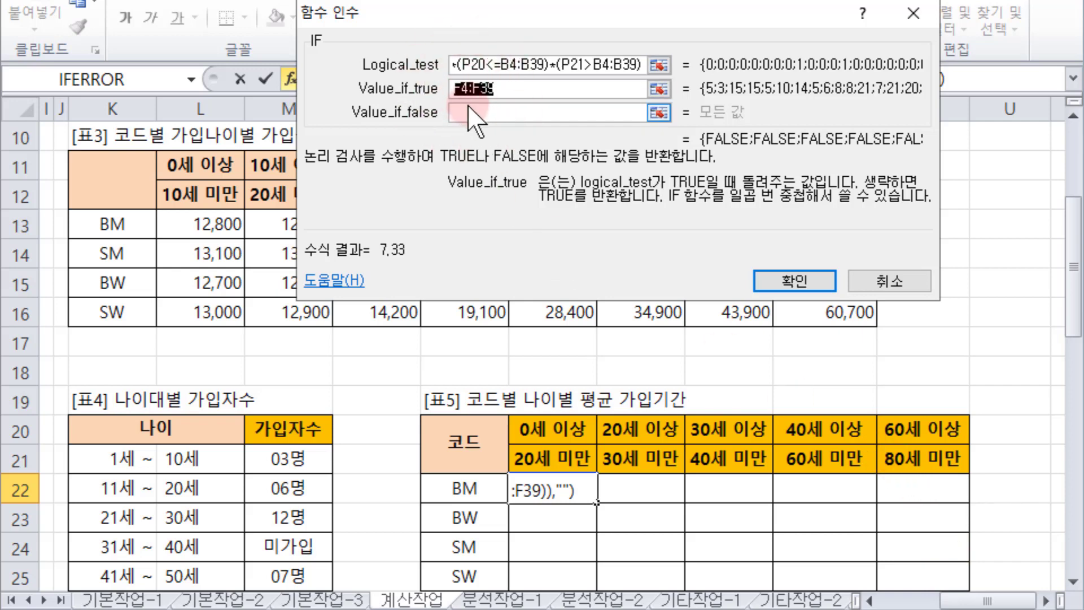
pyautogui.press('F4')
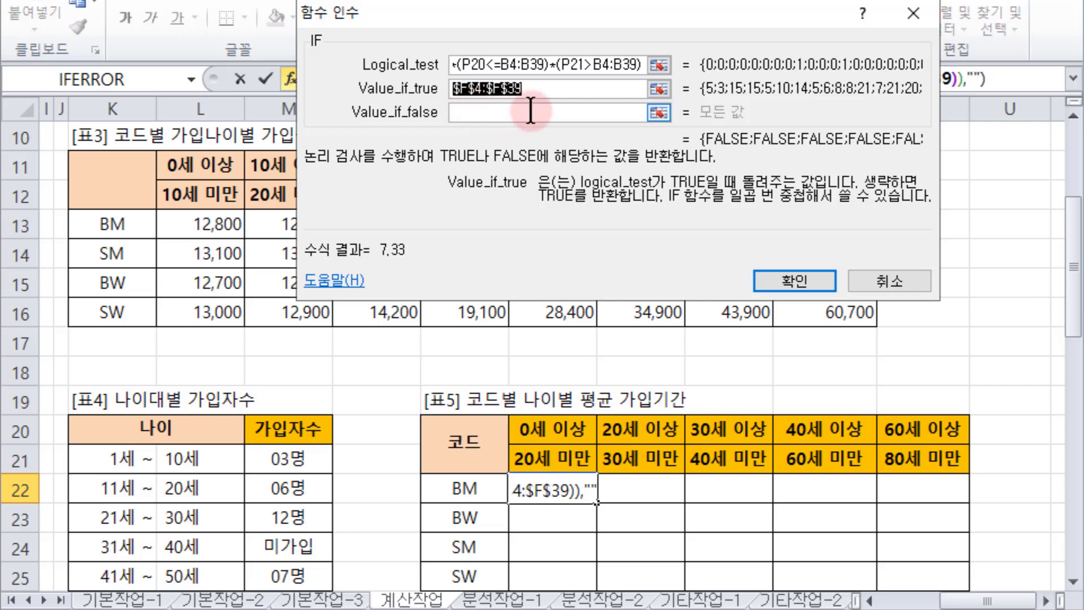
pyautogui.click(552, 88)
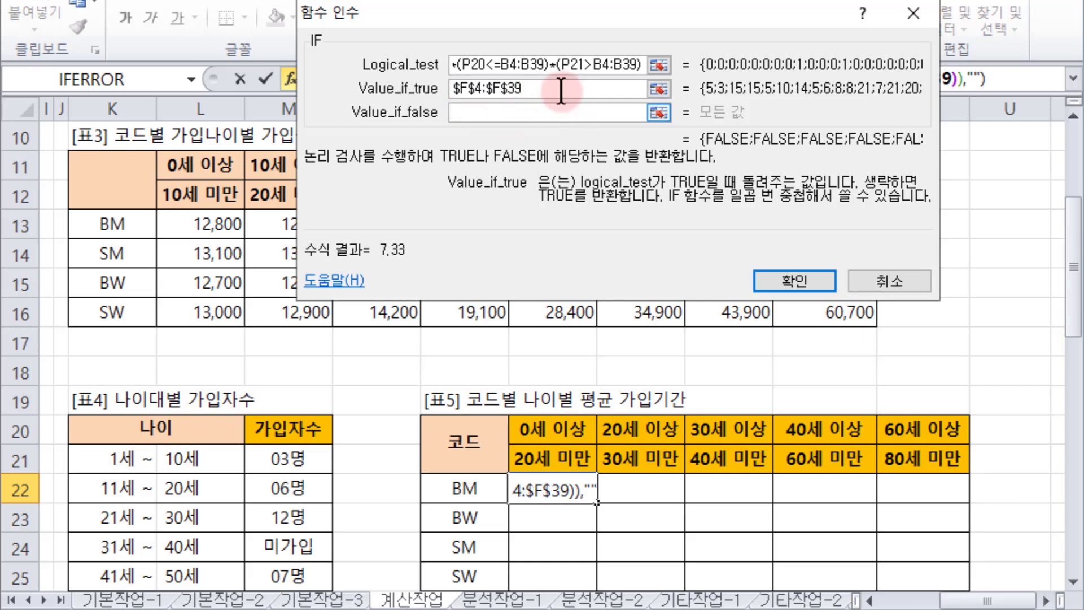
# Step: Fix the first Logical_test condition's references as $O22, with only the column locked, and $C$4:$C$39
pyautogui.click(547, 65)
pyautogui.moveTo(542, 64); pyautogui.dragTo(399, 64)
pyautogui.click(480, 64)
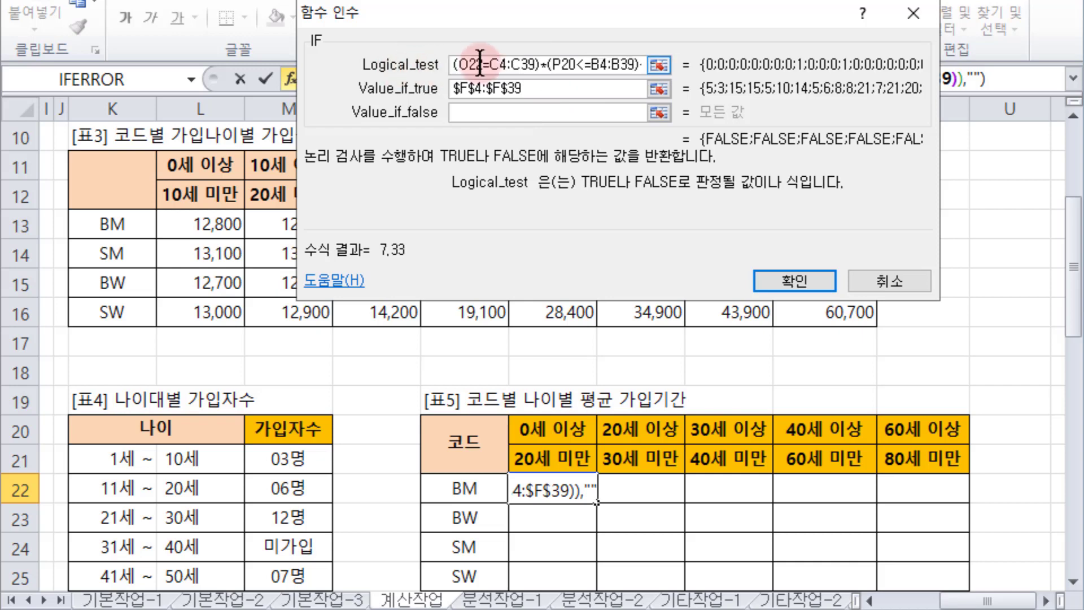
pyautogui.moveTo(483, 64); pyautogui.dragTo(465, 64)
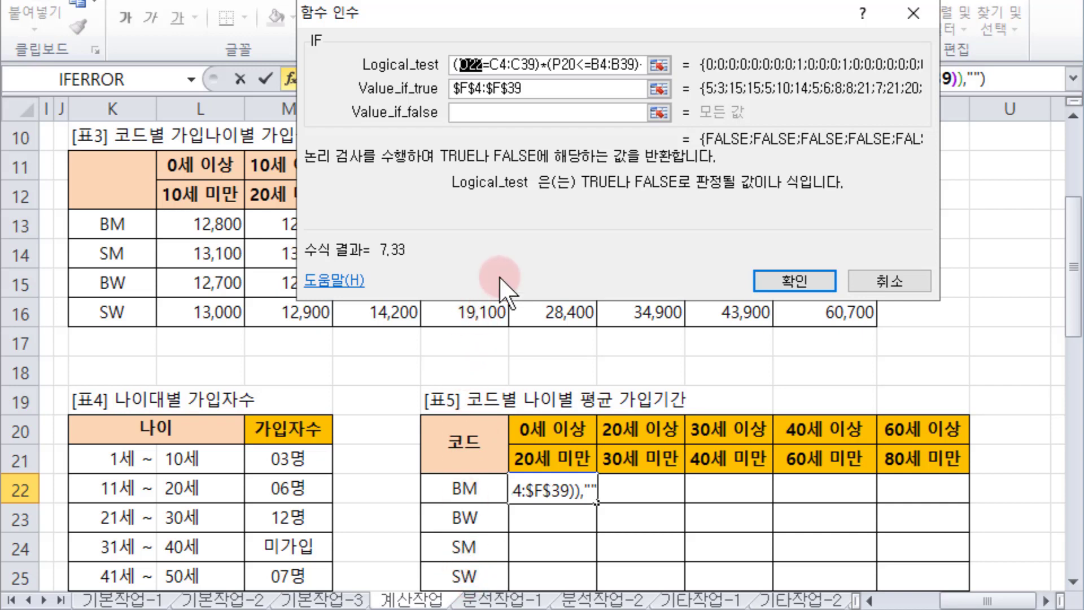
pyautogui.press('F4')
pyautogui.press('F4')
pyautogui.press('F4')
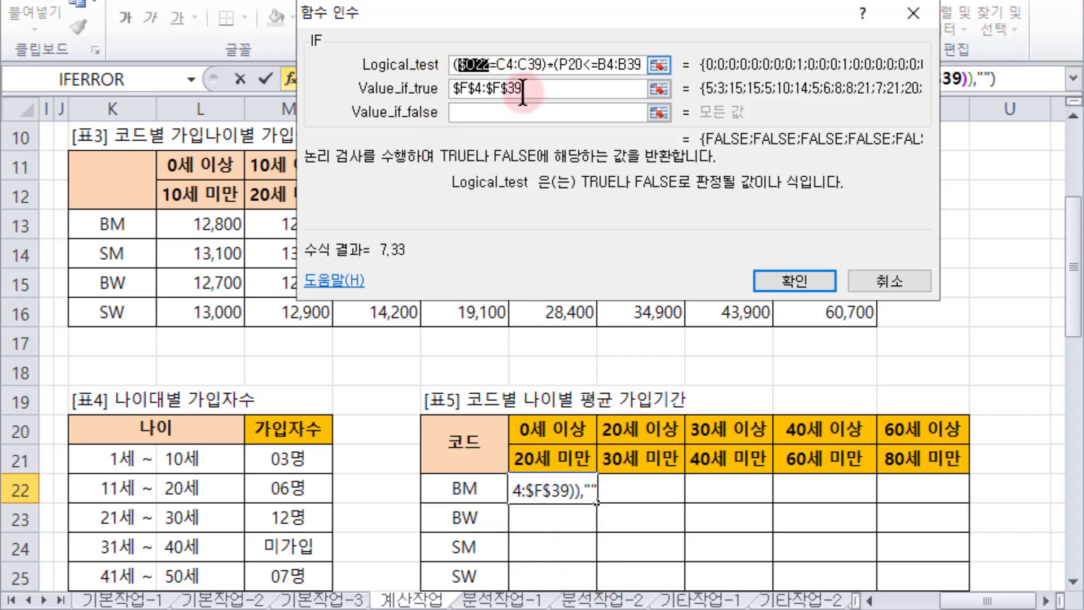
pyautogui.moveTo(498, 65); pyautogui.dragTo(536, 64)
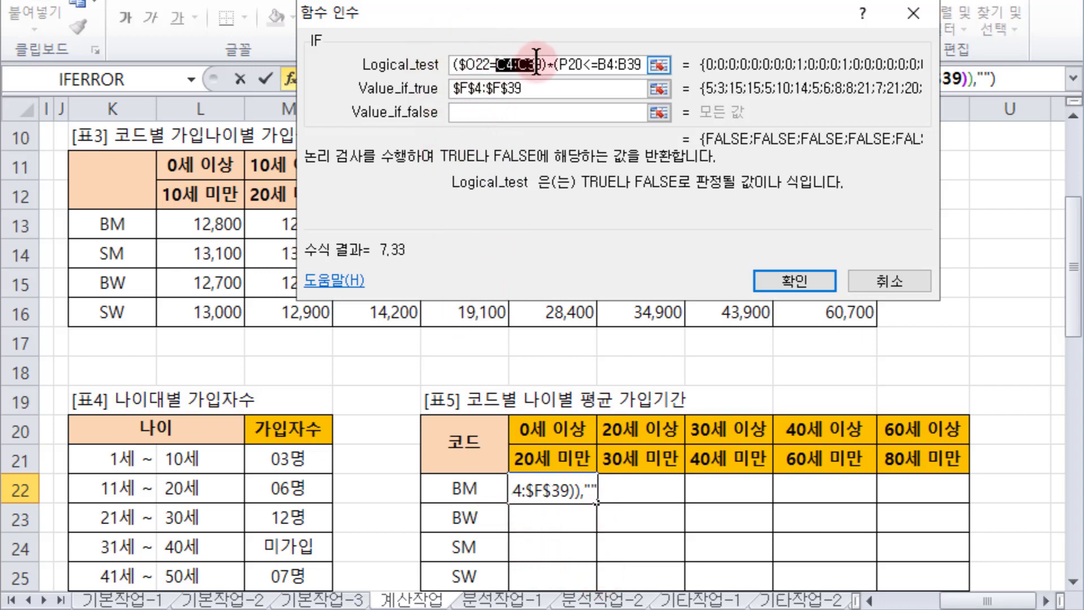
pyautogui.press('F4')
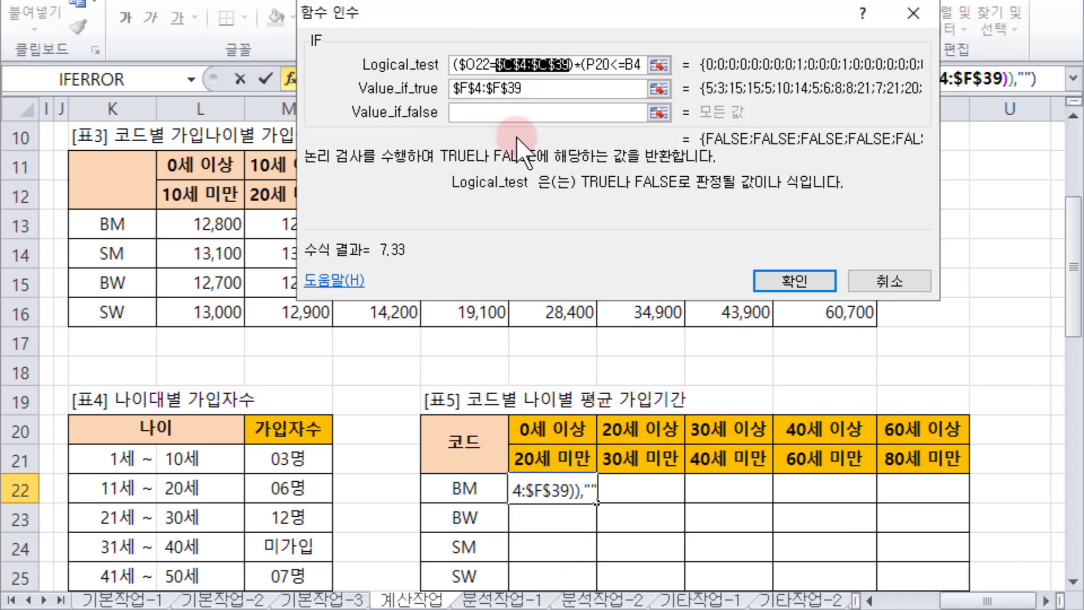
# Step: Fix the second condition's references as P$20, with only the row locked, and $B$4:$B$39
pyautogui.click(561, 64)
pyautogui.moveTo(572, 65); pyautogui.dragTo(658, 65)
pyautogui.click(480, 65)
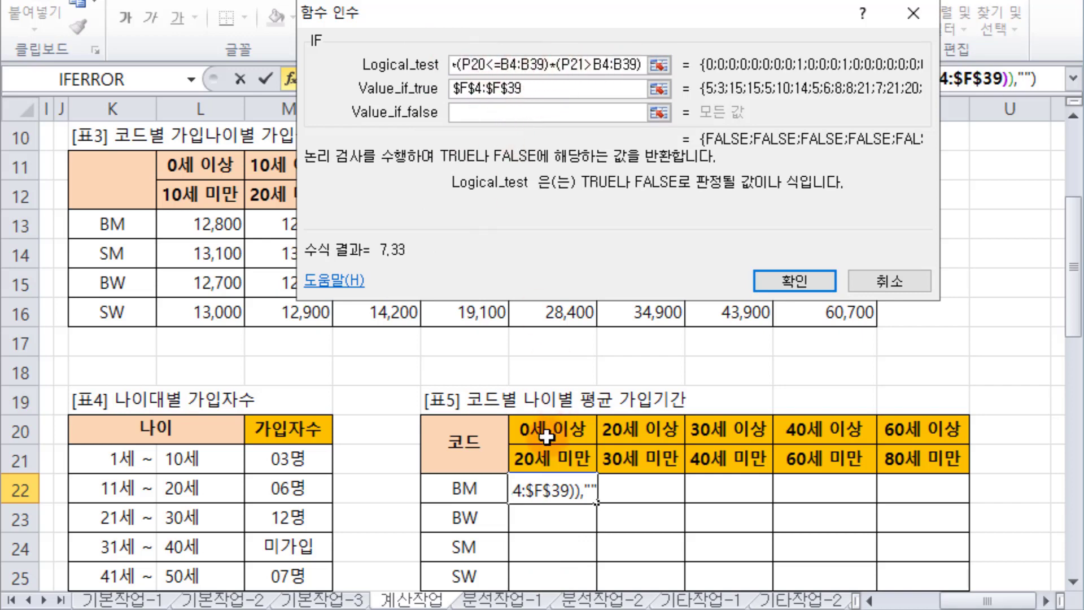
pyautogui.click(459, 56)
pyautogui.moveTo(459, 57); pyautogui.dragTo(481, 65)
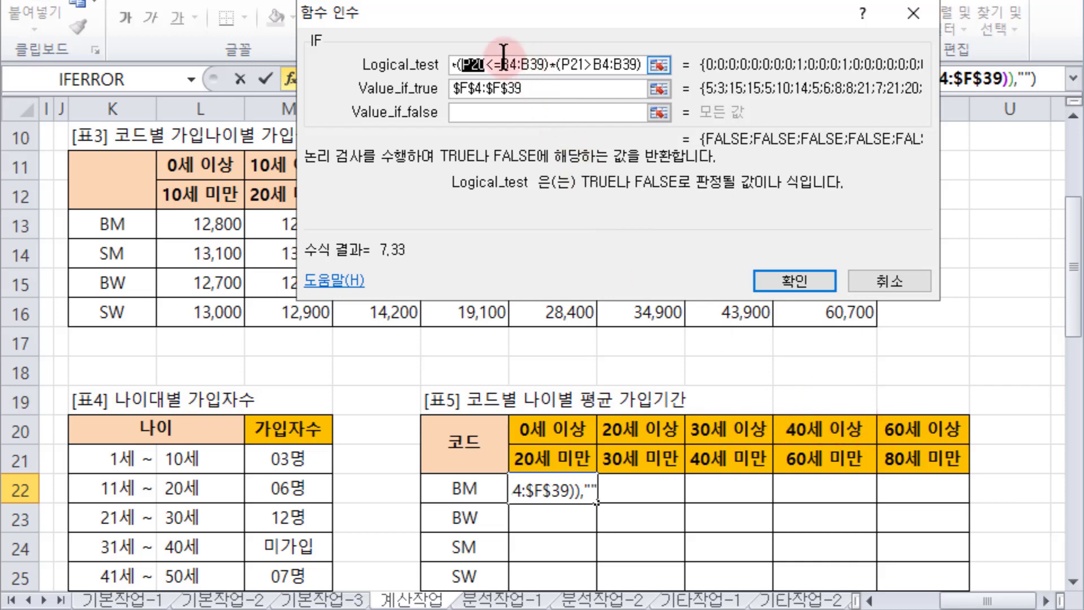
pyautogui.click(561, 430)
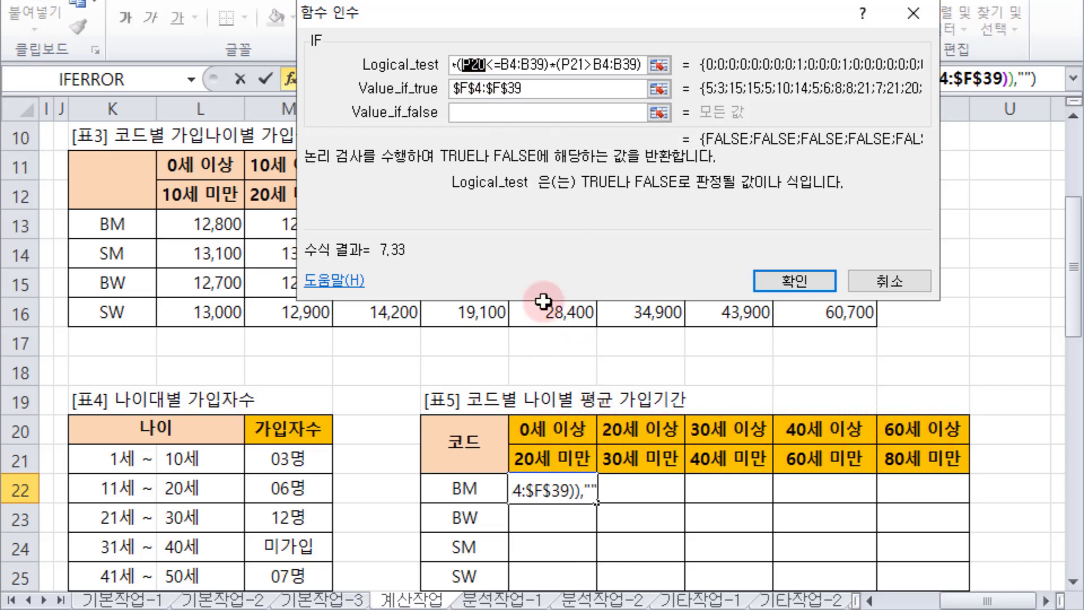
pyautogui.write('P21')
pyautogui.doubleClick(485, 62)
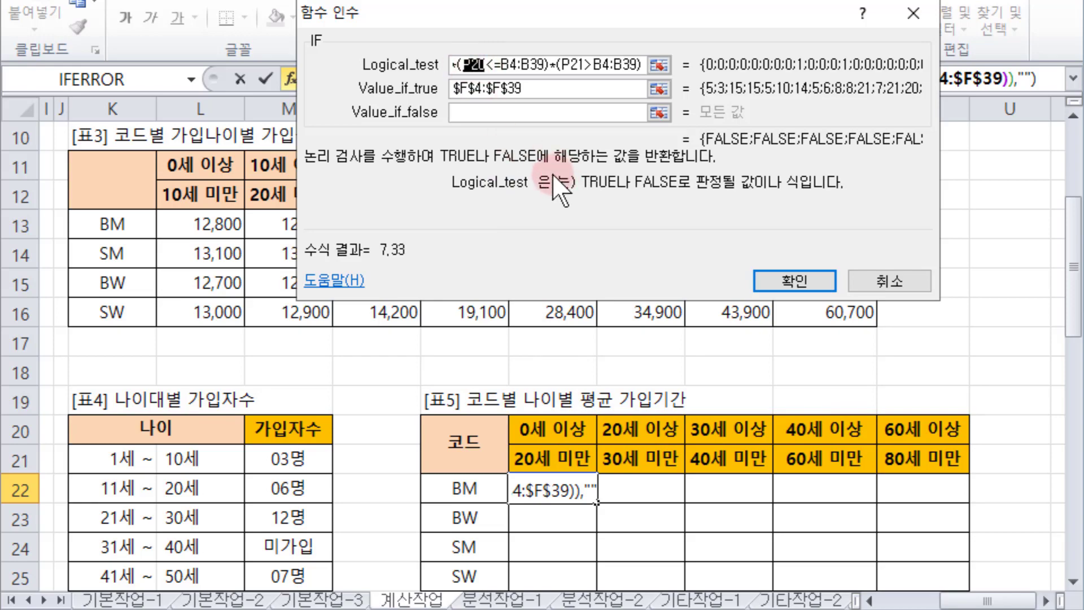
pyautogui.press('F4')
pyautogui.press('F4')
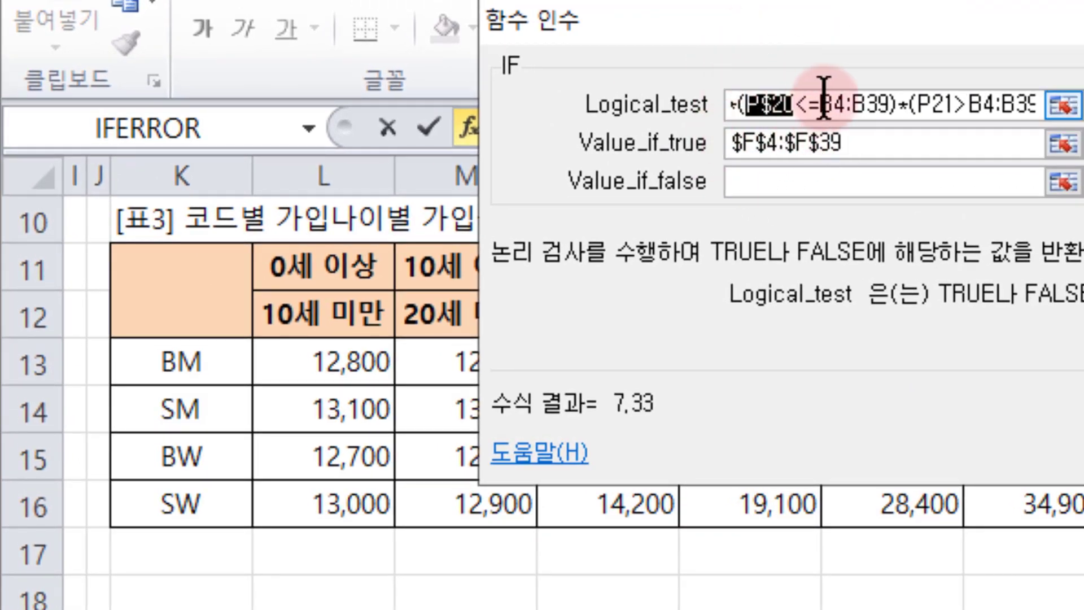
pyautogui.moveTo(820, 104); pyautogui.dragTo(890, 105)
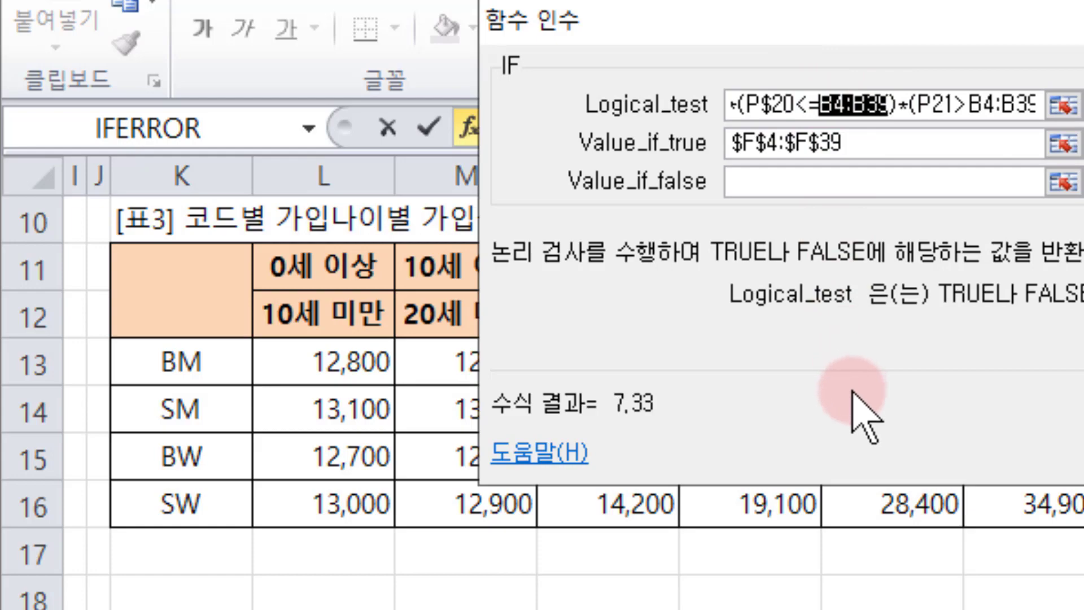
pyautogui.press('F4')
# Step: Fix the third condition's references as P$21, with only the row locked, and $B$4:$B$39
pyautogui.click(954, 113)
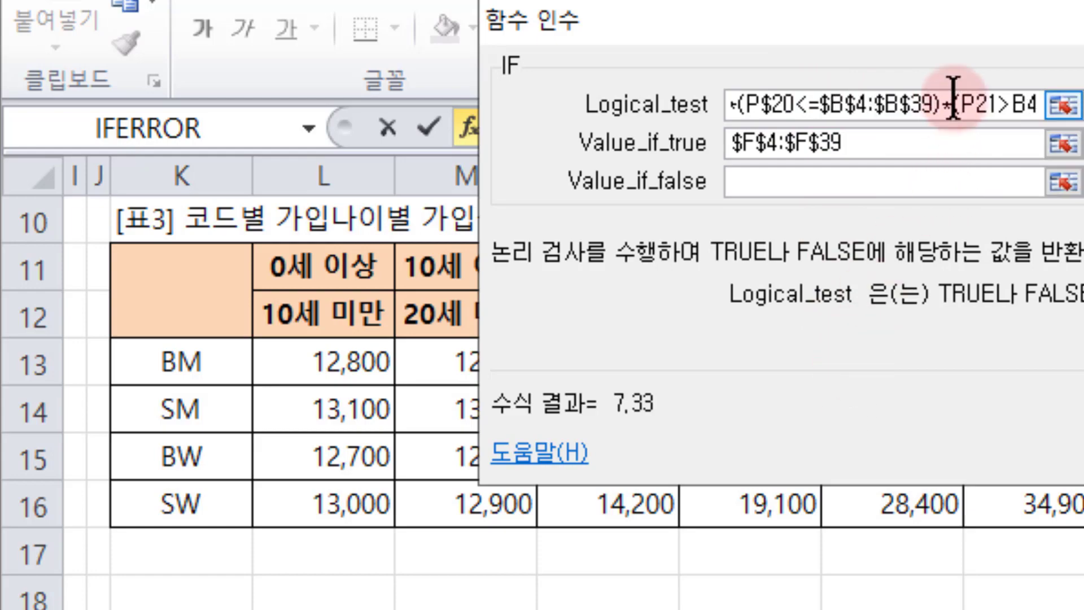
pyautogui.moveTo(954, 101); pyautogui.dragTo(1046, 100)
pyautogui.click(972, 107)
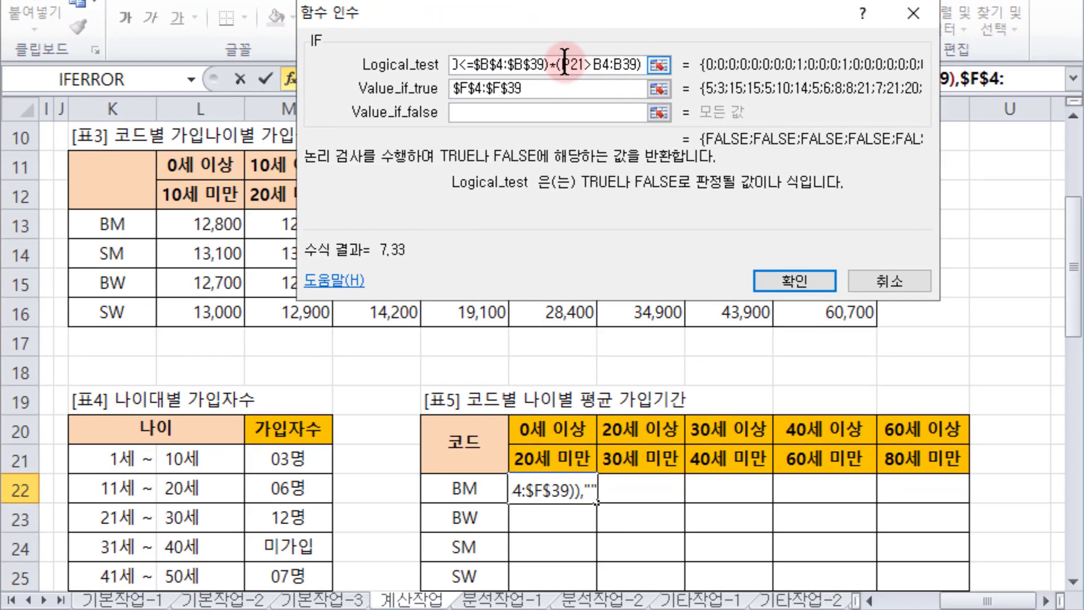
pyautogui.doubleClick(897, 102)
pyautogui.press('F4')
pyautogui.press('F4')
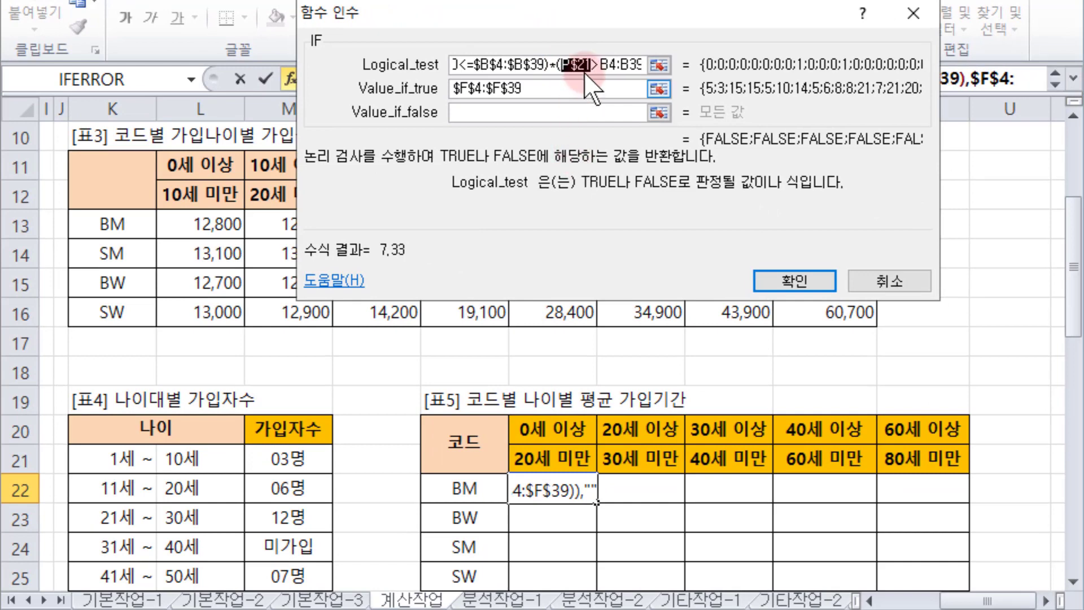
pyautogui.click(610, 64)
pyautogui.doubleClick(610, 64)
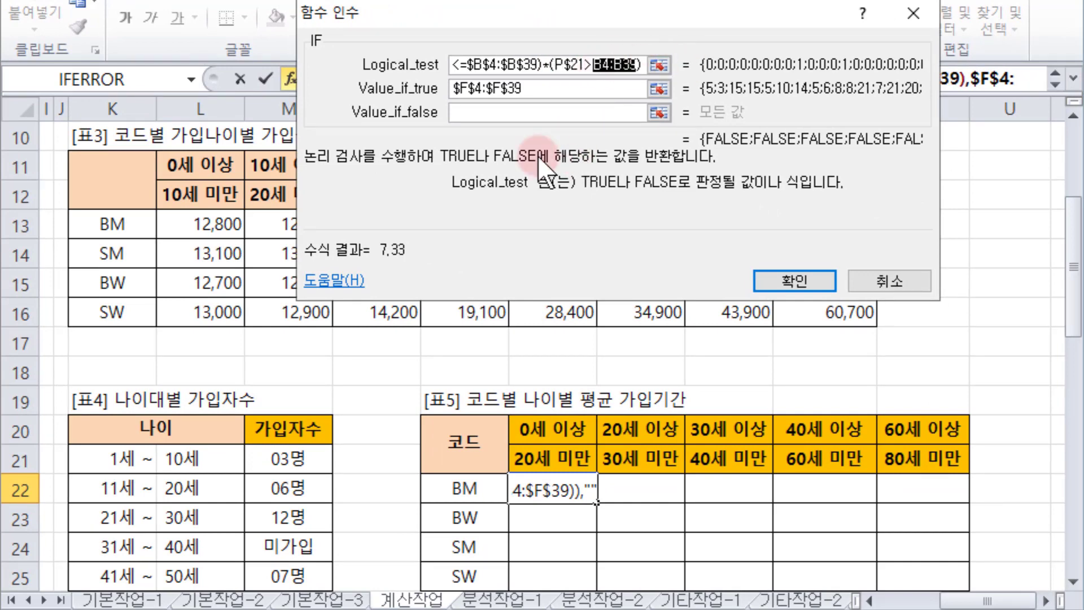
pyautogui.press('F4')
# Step: Go back to the outer IFERROR arguments and enter the finished formula in P22 as an array formula
pyautogui.click(585, 88)
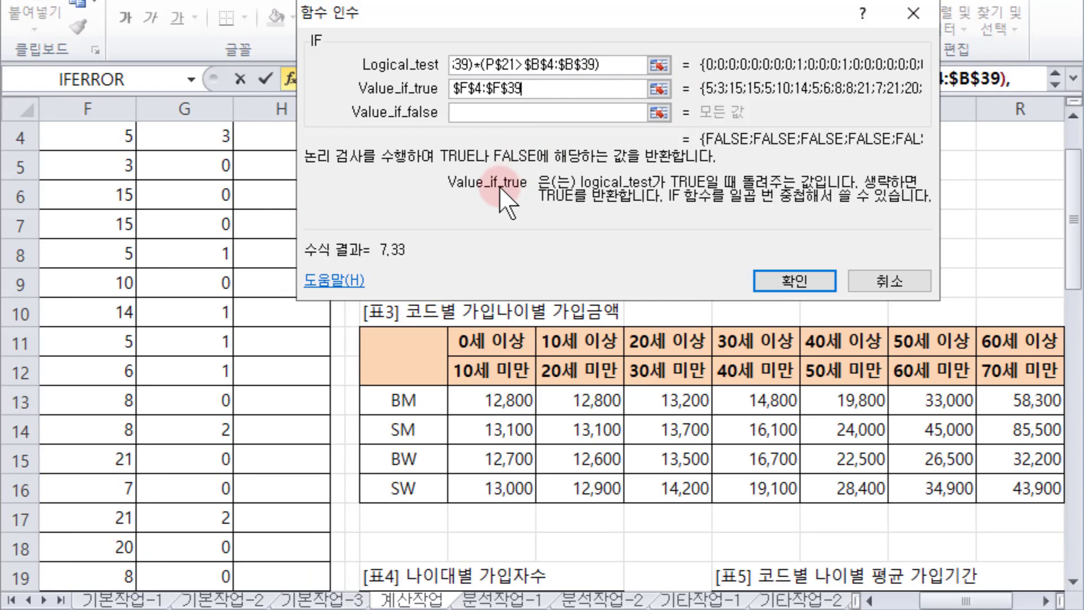
pyautogui.moveTo(537, 19); pyautogui.dragTo(524, 170)
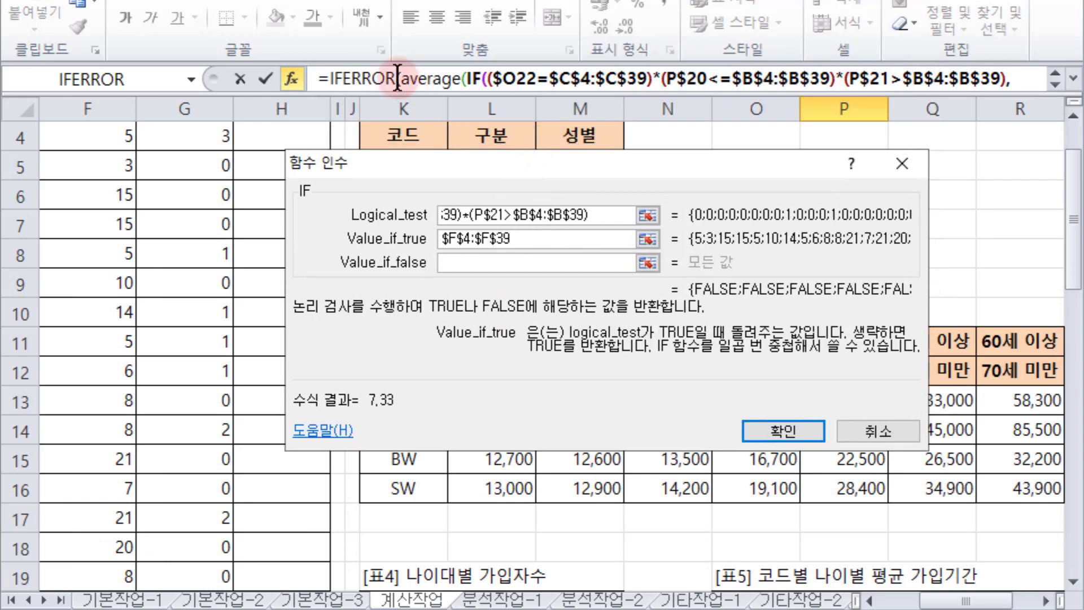
pyautogui.click(351, 80)
pyautogui.click(446, 239)
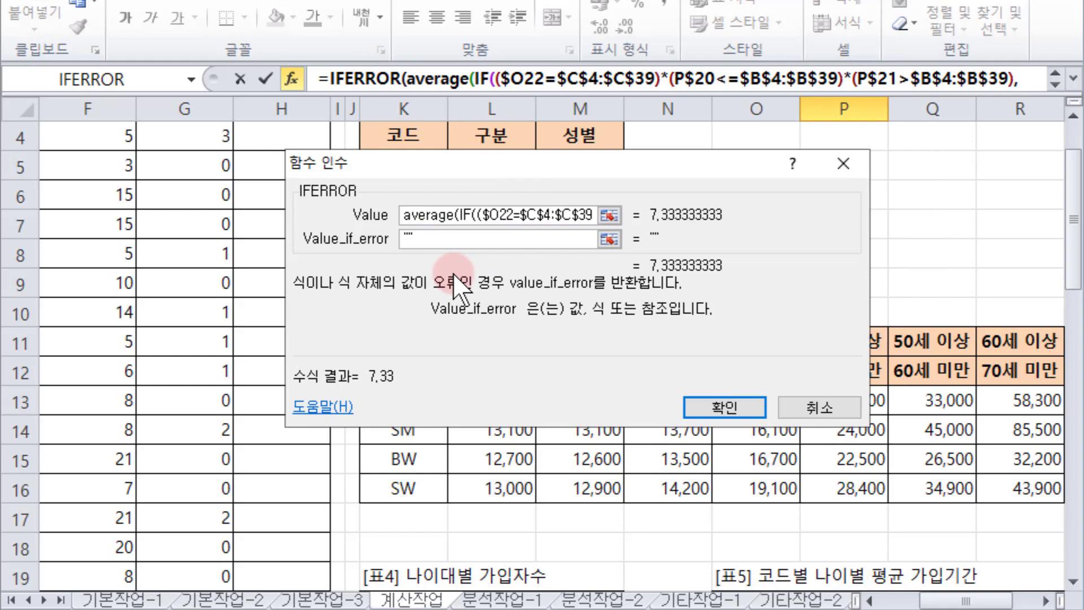
pyautogui.hotkey('ctrl', 'shift', 'Return')
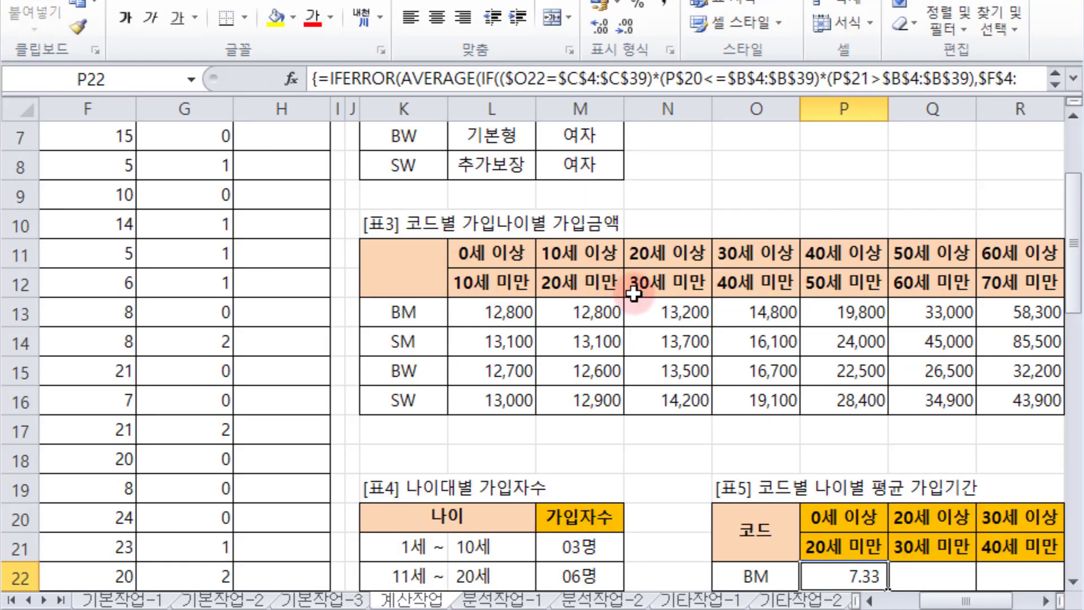
# Step: Copy the array formula from P22 across and down to fill P22:T25 of [표5]
pyautogui.scroll(-2, 621, 288)
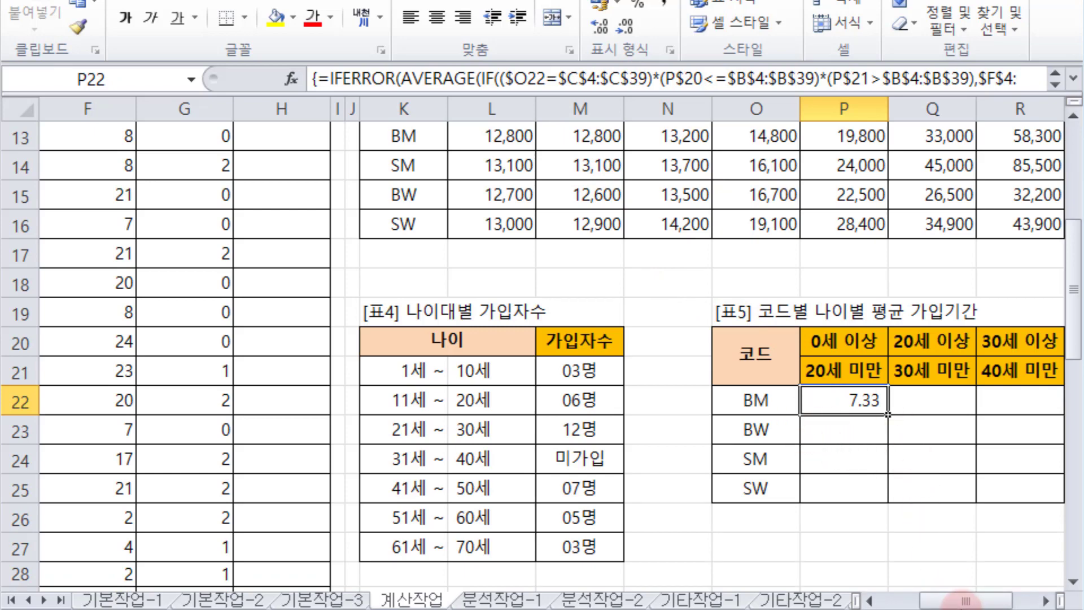
pyautogui.moveTo(966, 601); pyautogui.dragTo(988, 600)
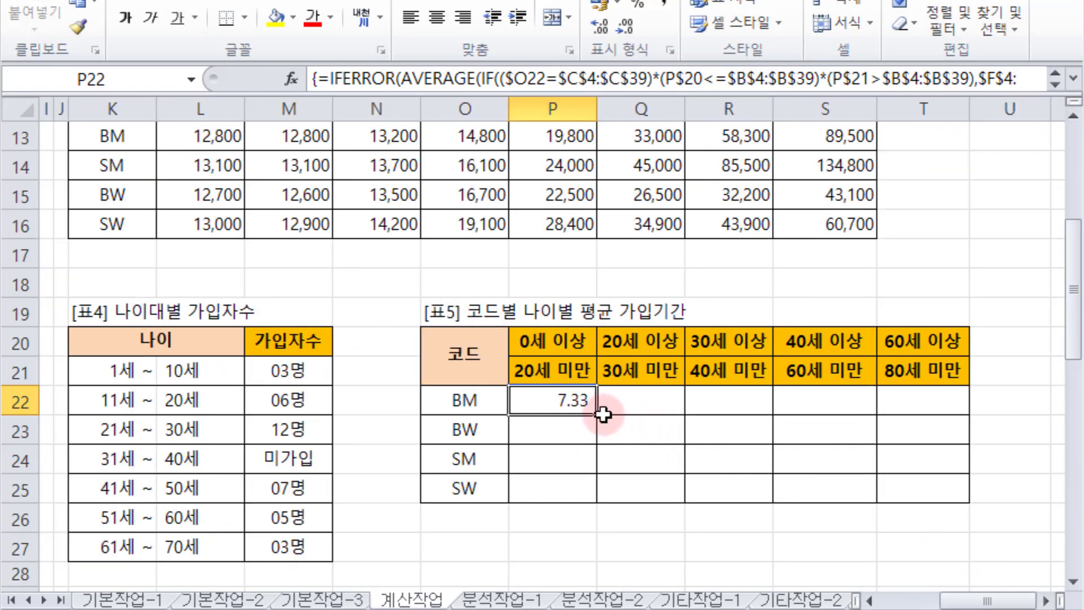
pyautogui.moveTo(597, 415); pyautogui.dragTo(957, 500)
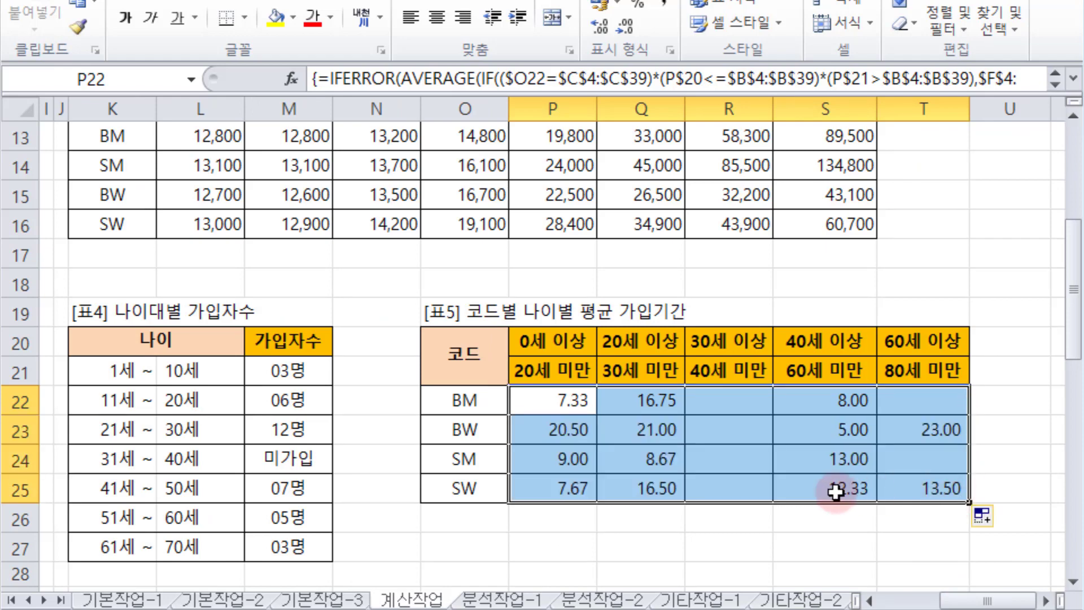
pyautogui.click(835, 489)
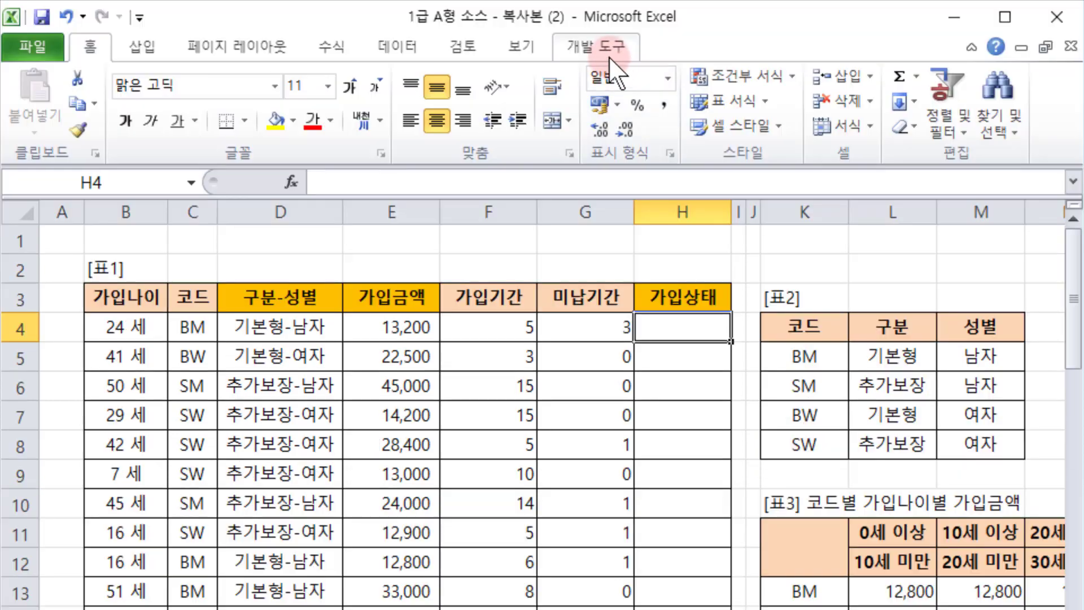
# Step: Open the Visual Basic editor and insert a new standard module into the workbook's project
pyautogui.click(604, 49)
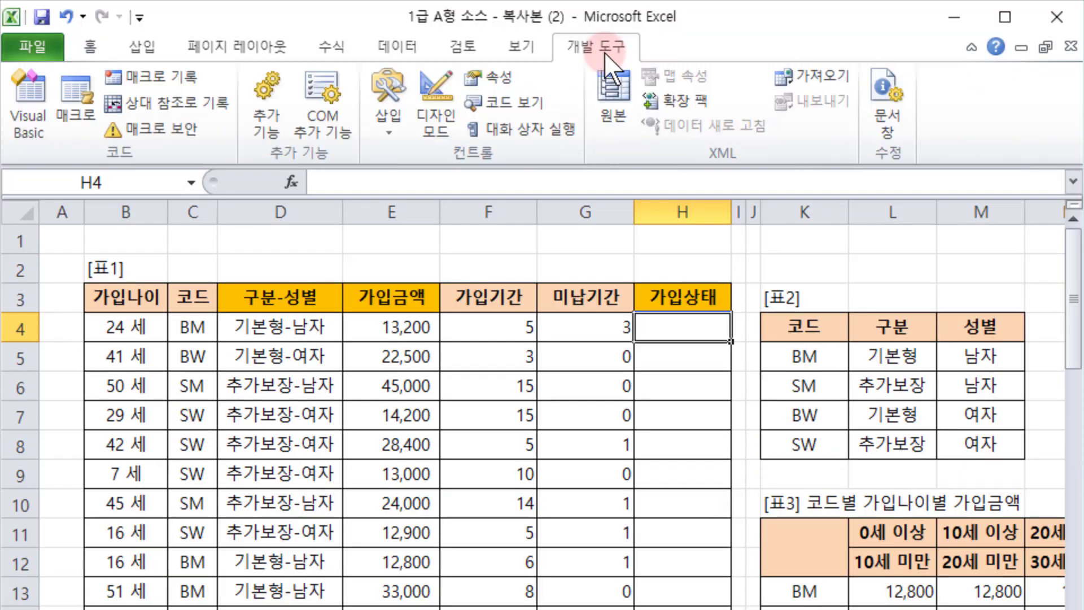
pyautogui.click(35, 117)
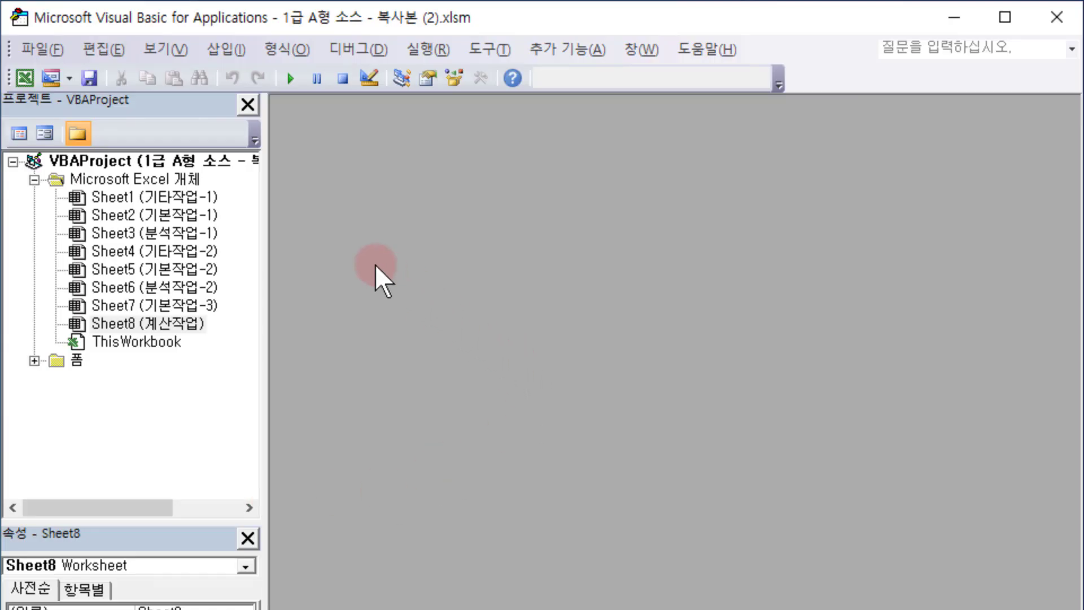
pyautogui.click(216, 49)
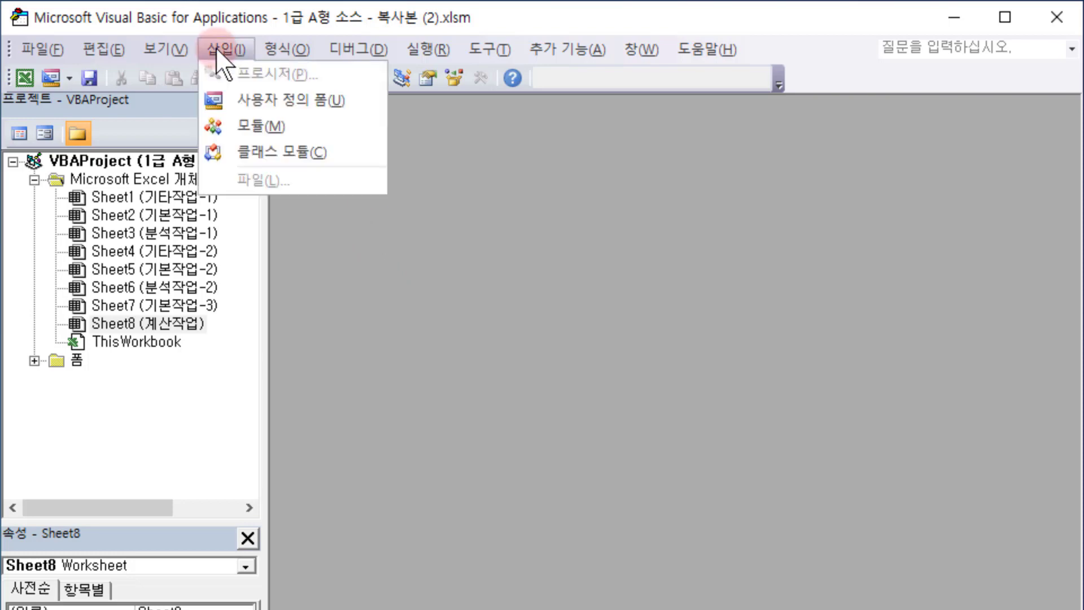
pyautogui.click(313, 126)
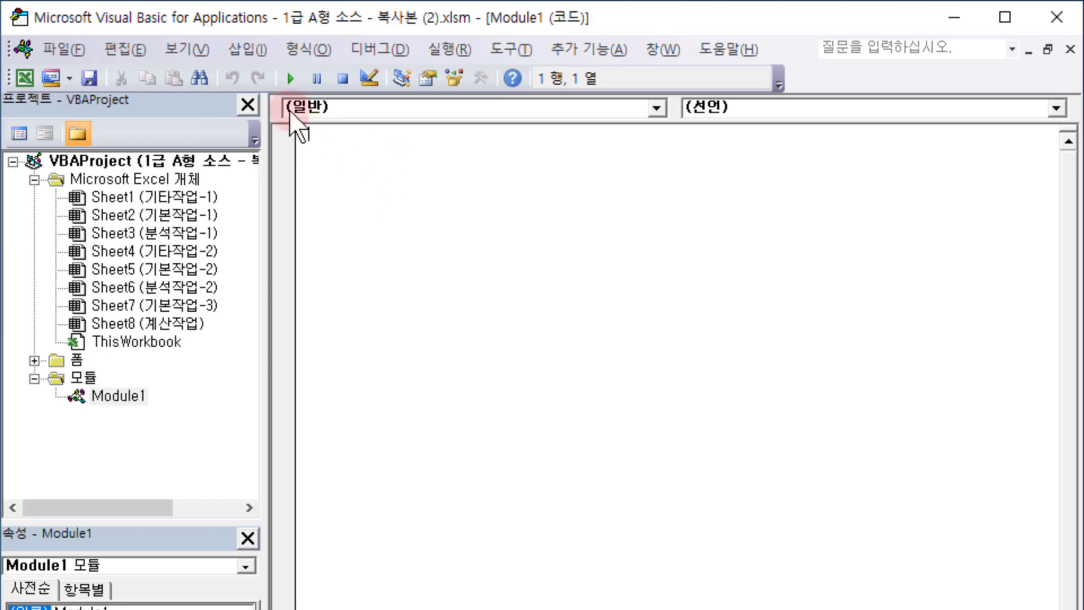
# Step: Add a public Function procedure named fn가입상태 to Module1
pyautogui.click(242, 49)
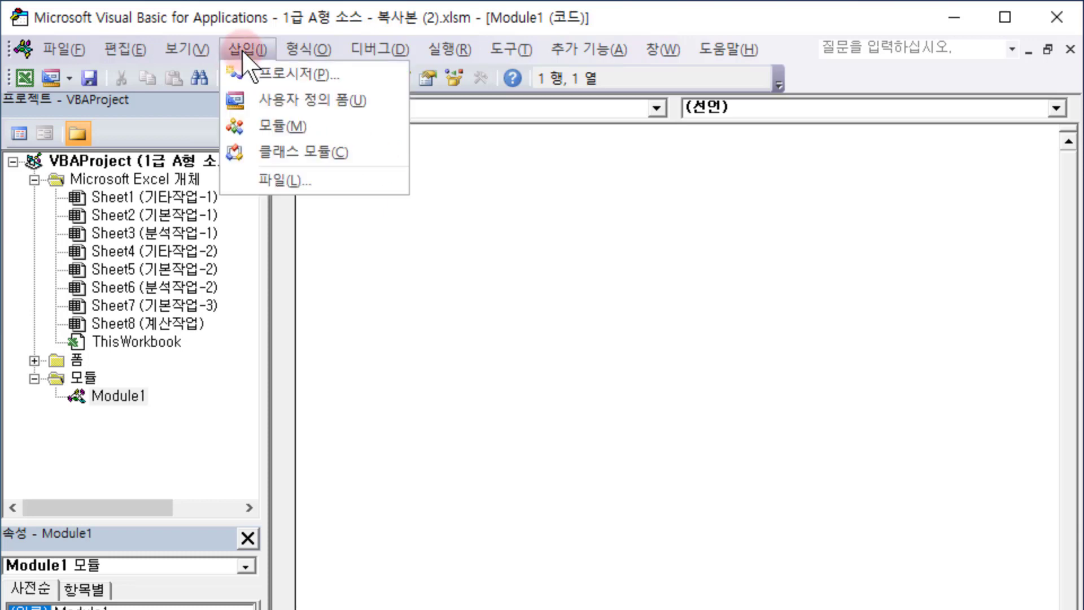
pyautogui.click(357, 80)
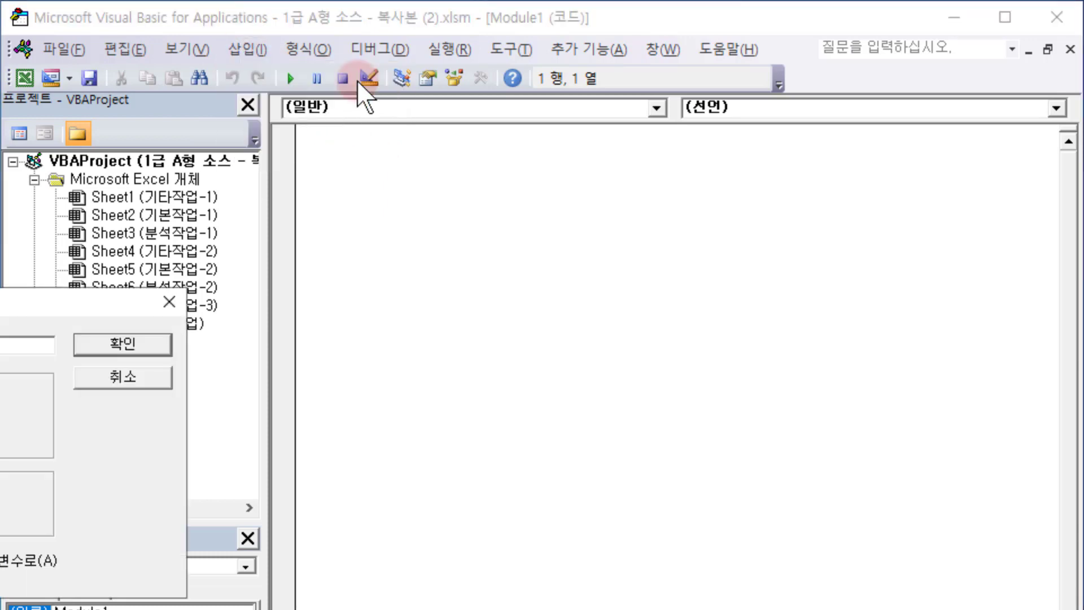
pyautogui.moveTo(65, 305); pyautogui.dragTo(607, 248)
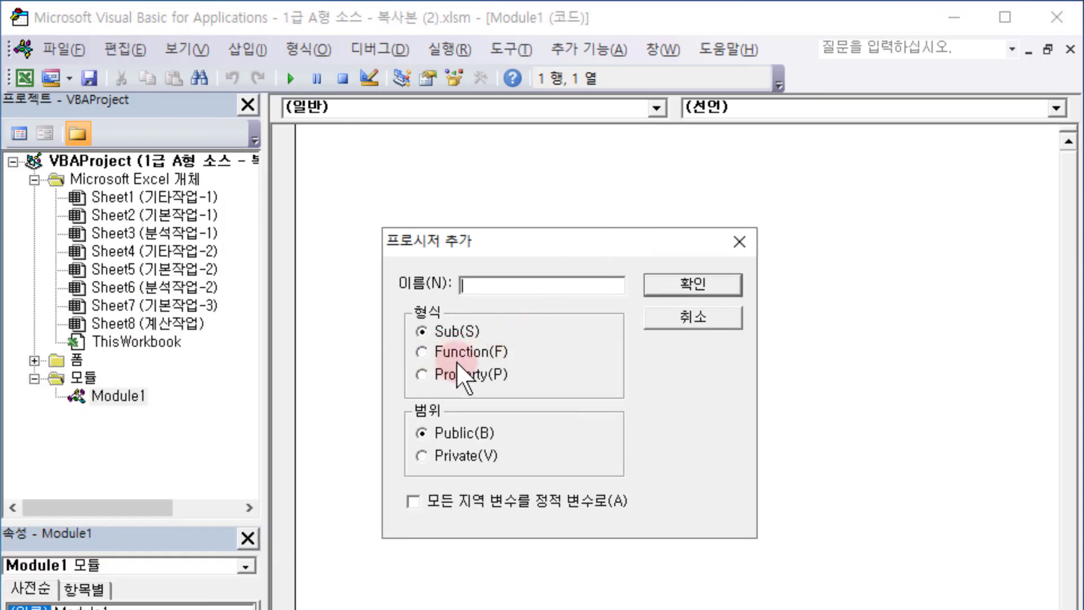
pyautogui.click(424, 352)
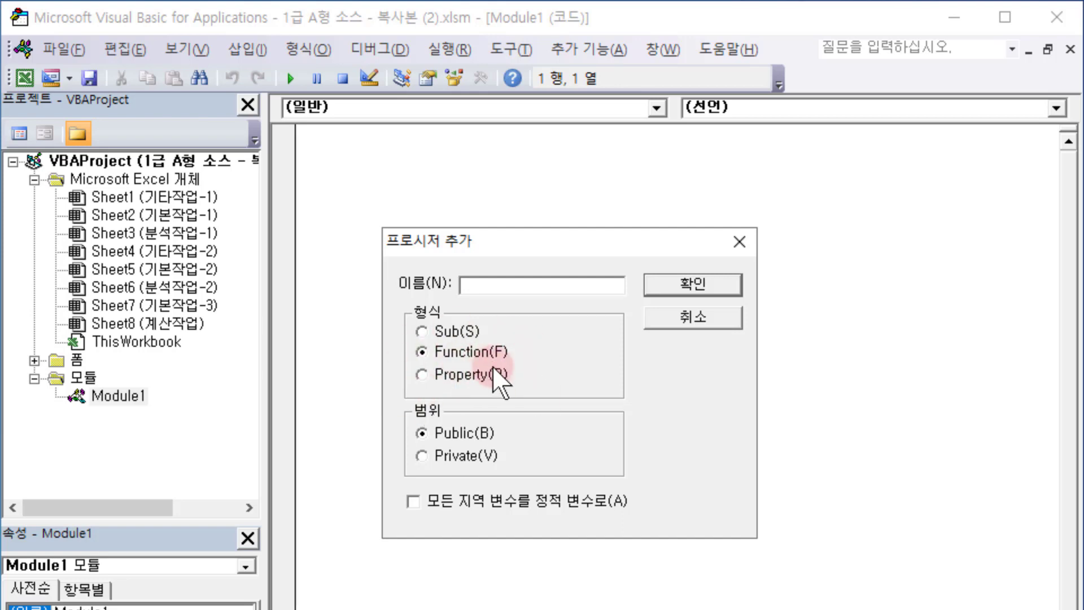
pyautogui.click(512, 286)
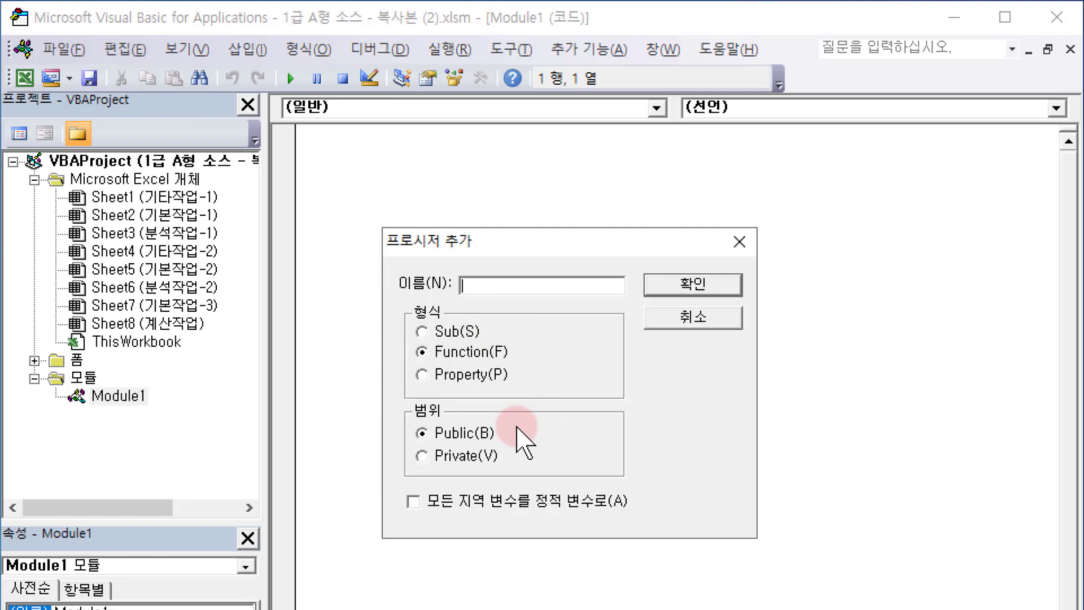
pyautogui.write('fn가입상태')
pyautogui.click(732, 286)
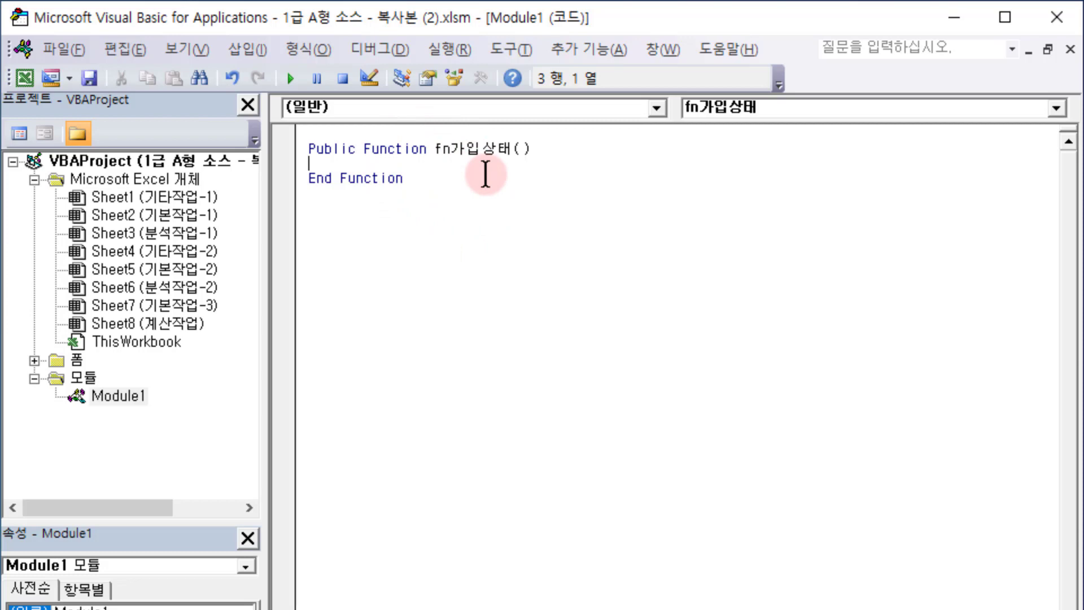
# Step: Declare 가입기간 and 미납기간 as the arguments of fn가입상태 and open a blank line in the function body
pyautogui.click(520, 150)
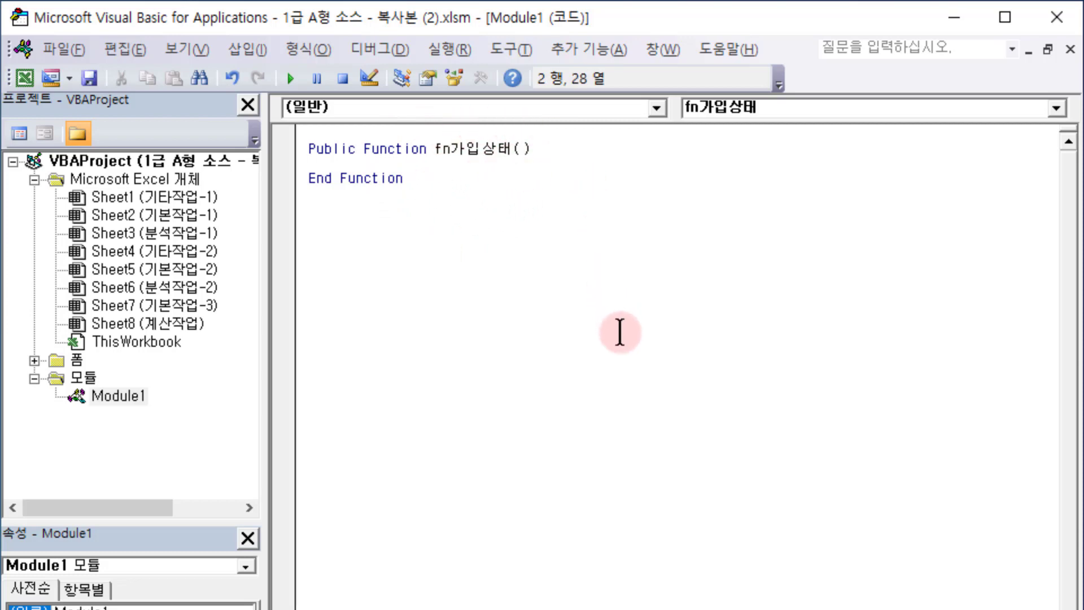
pyautogui.write('가입기간')
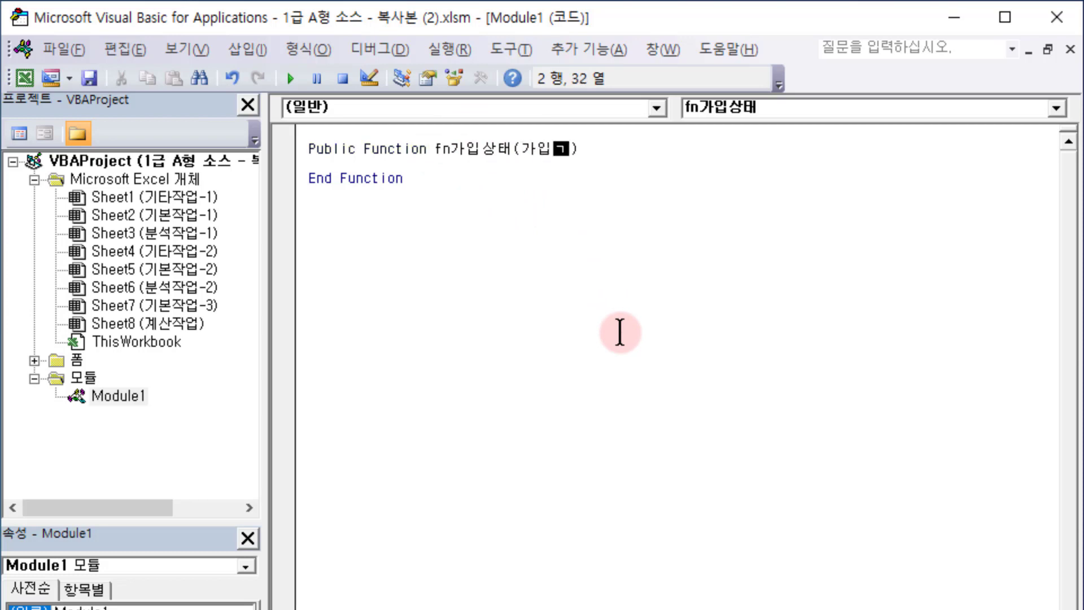
pyautogui.write(',미납기')
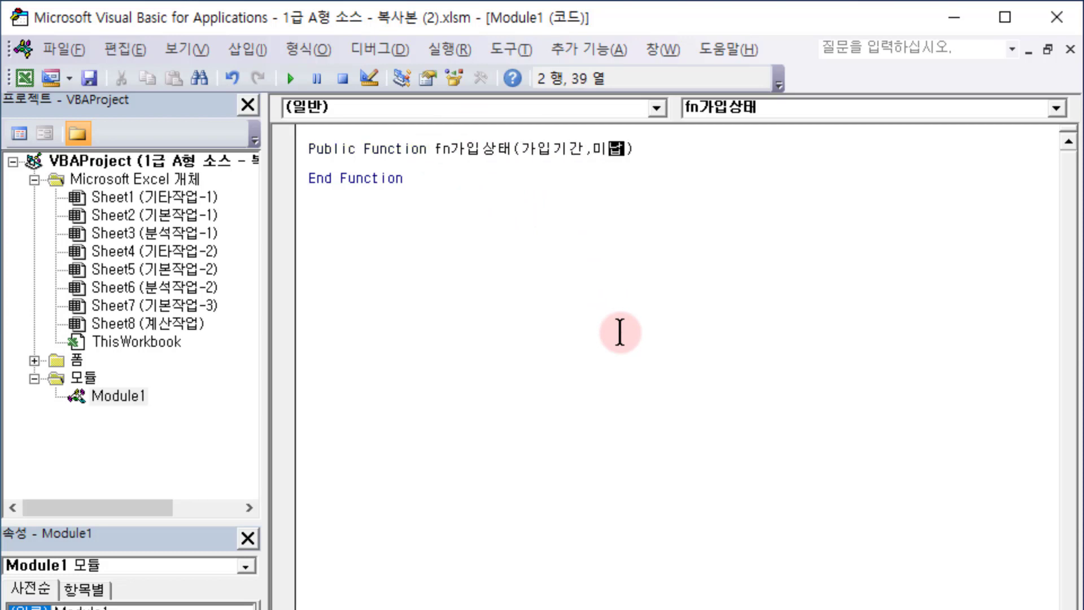
pyautogui.write('간')
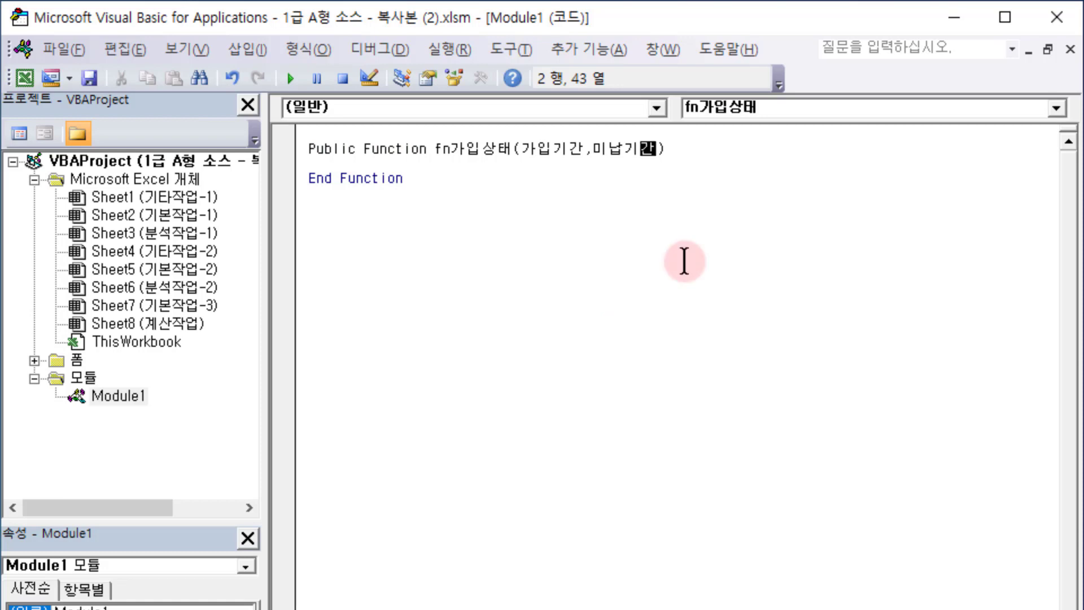
pyautogui.click(497, 202)
pyautogui.click(352, 169)
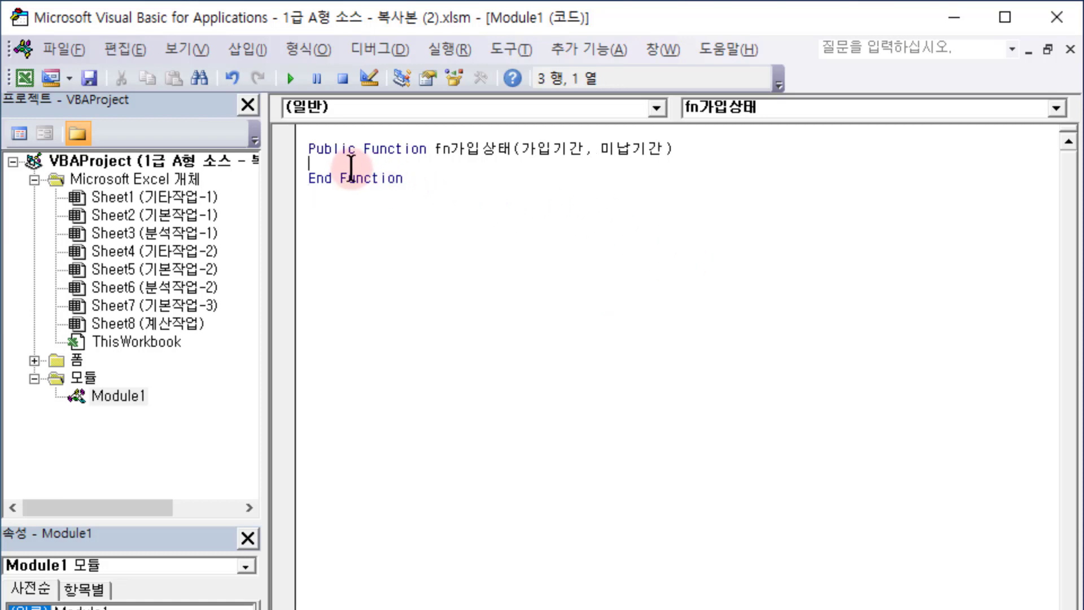
pyautogui.press('Return')
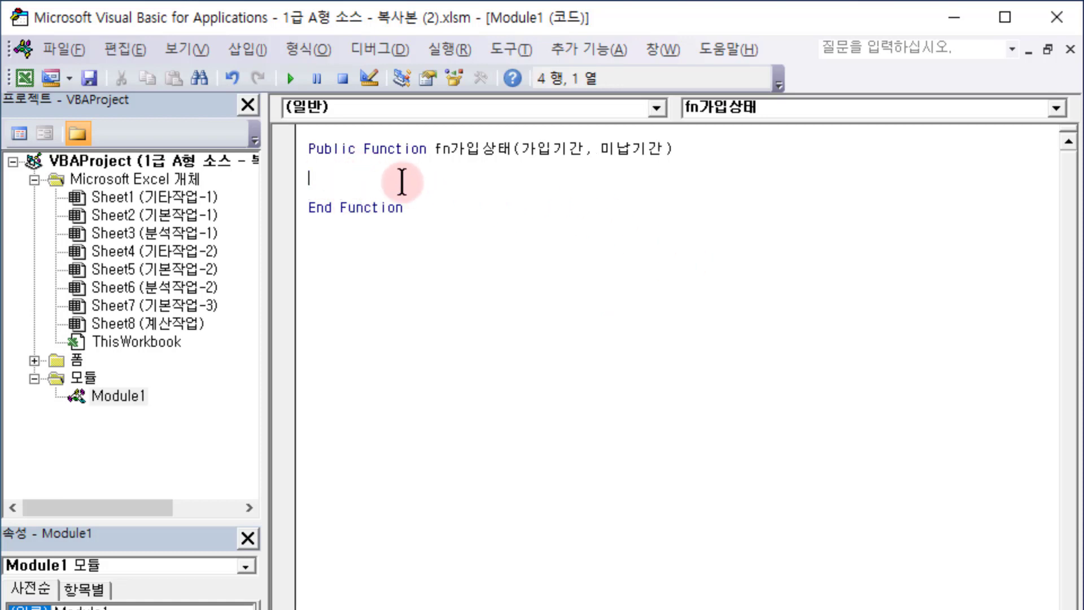
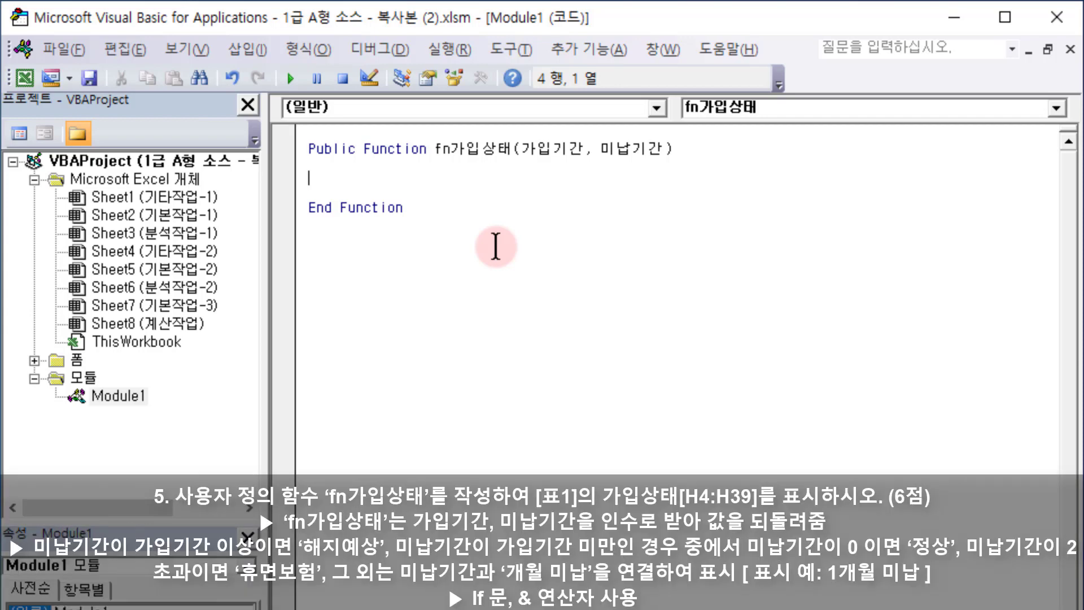
# Step: Start the function body with the condition If 미납기간 >= 가입기간 Then
pyautogui.write('ㄹ')
pyautogui.press('BackSpace')
pyautogui.write('if a')
pyautogui.press('BackSpace')
pyautogui.write('미납기간')
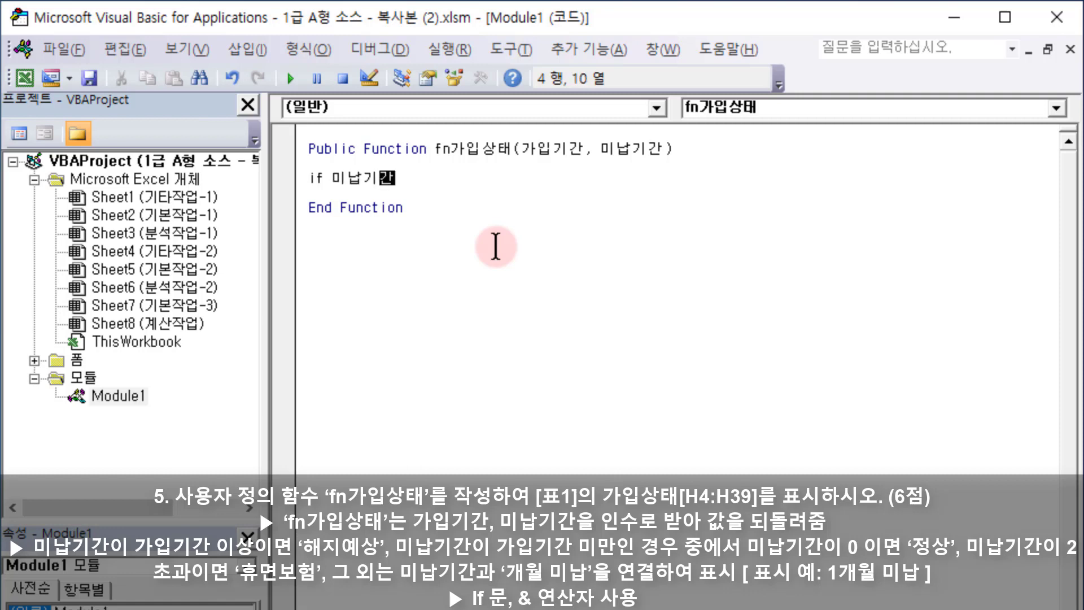
pyautogui.write(' >= 가입기간')
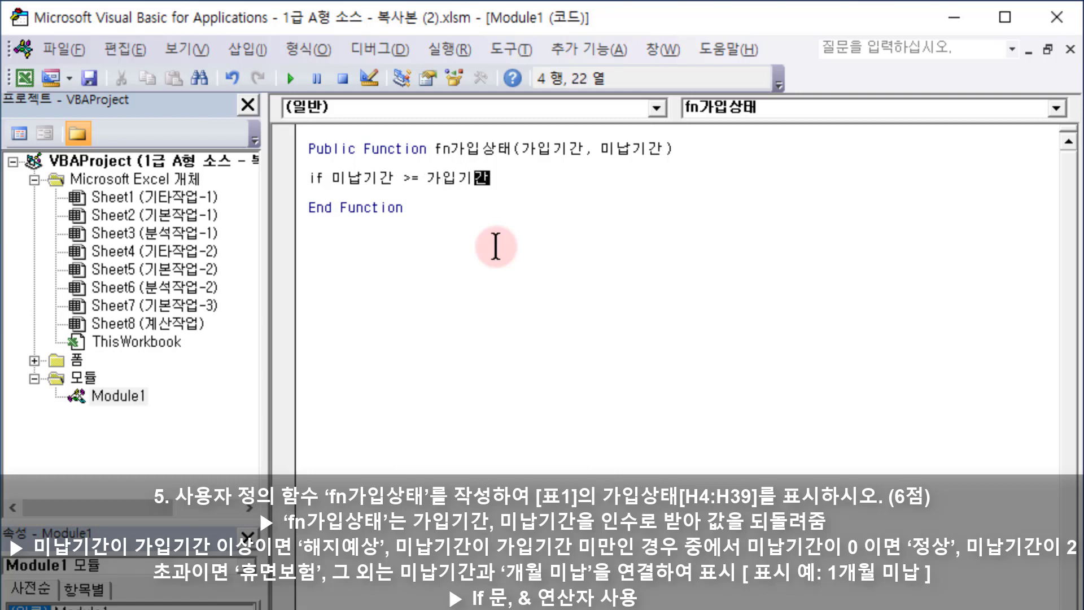
pyautogui.write(' then')
pyautogui.press('Return')
# Step: Make the first If branch return "해지예상" through fn가입상태
pyautogui.write('fn')
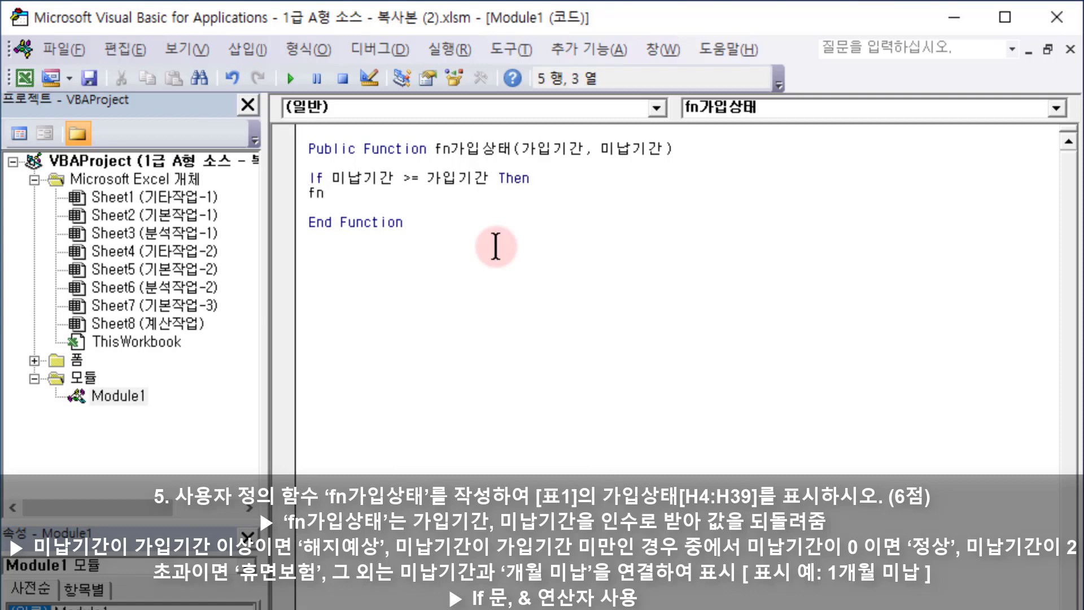
pyautogui.write('가입상태 ')
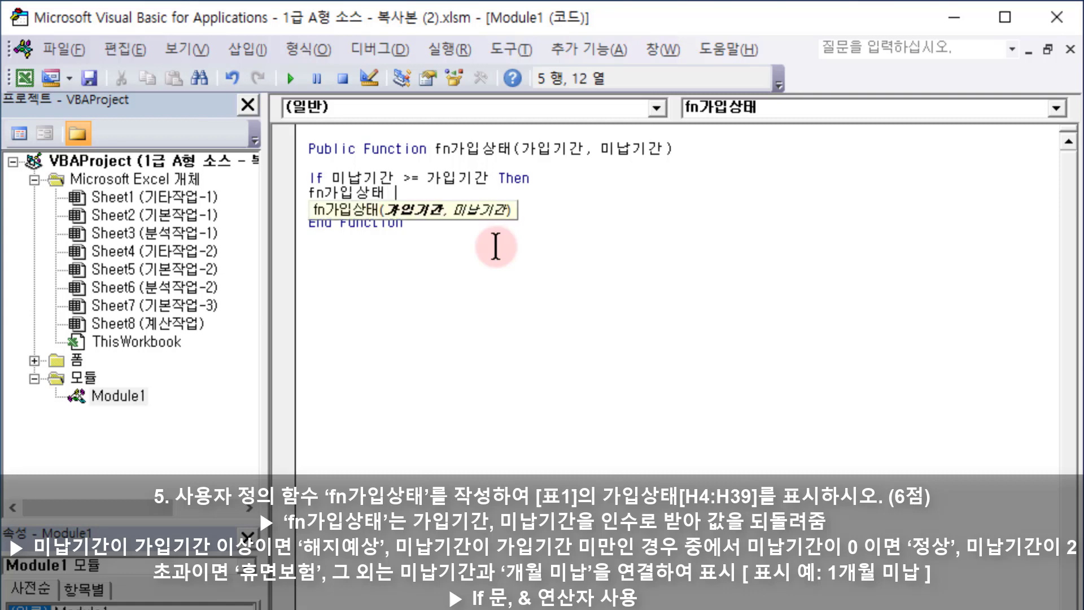
pyautogui.write('= "해지예')
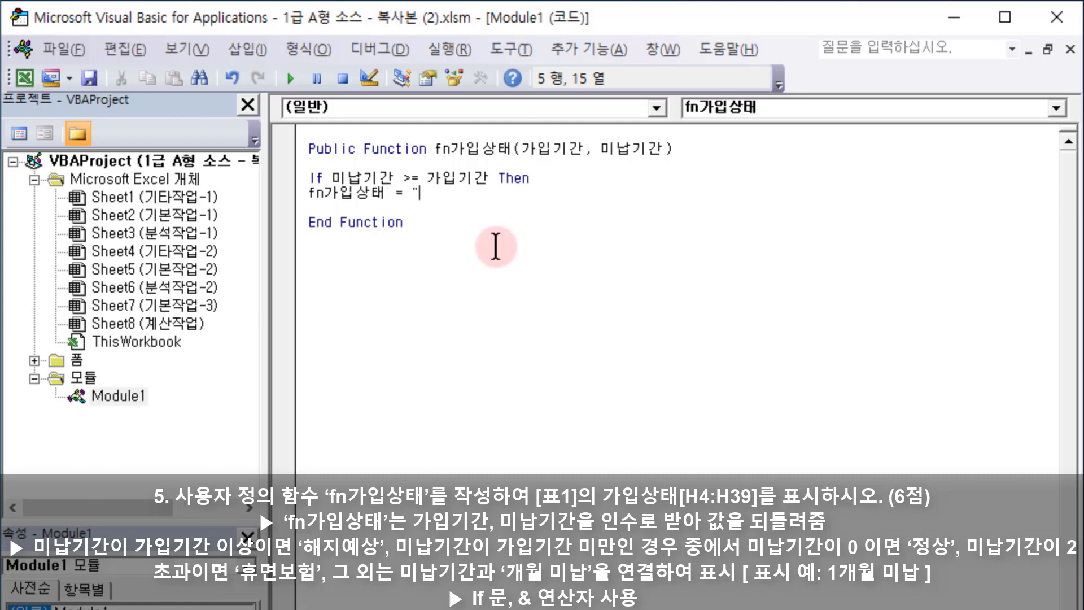
pyautogui.write('상"')
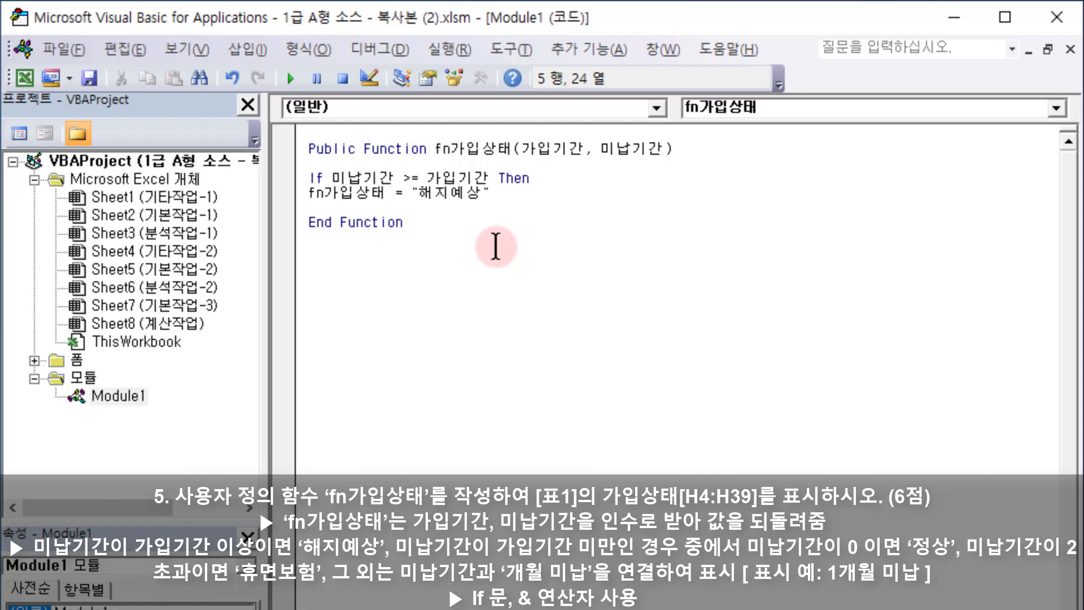
pyautogui.press('Return')
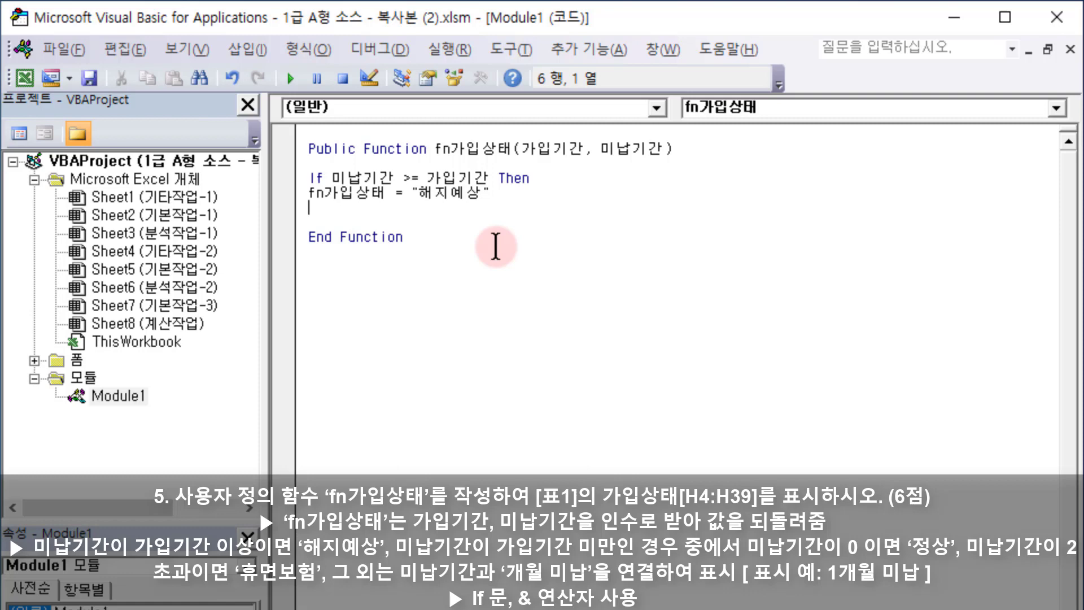
# Step: Add the branch ElseIf 미납기간 = 0 Then, setting fn가입상태 to "정상"
pyautogui.write('elseif')
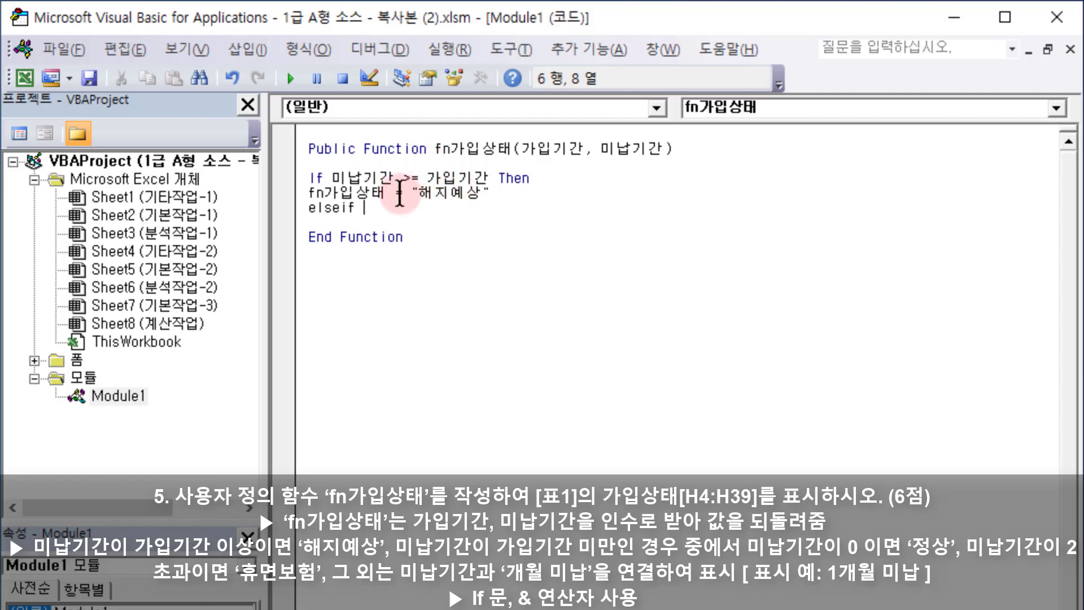
pyautogui.write('미납기간 = 0 then')
pyautogui.press('Return')
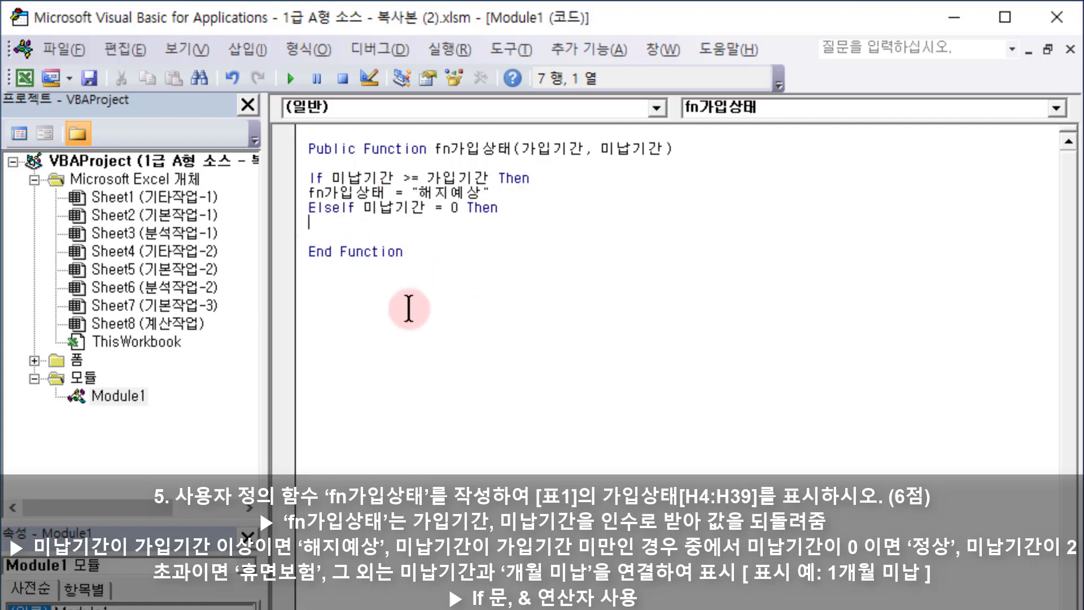
pyautogui.write('fn가입')
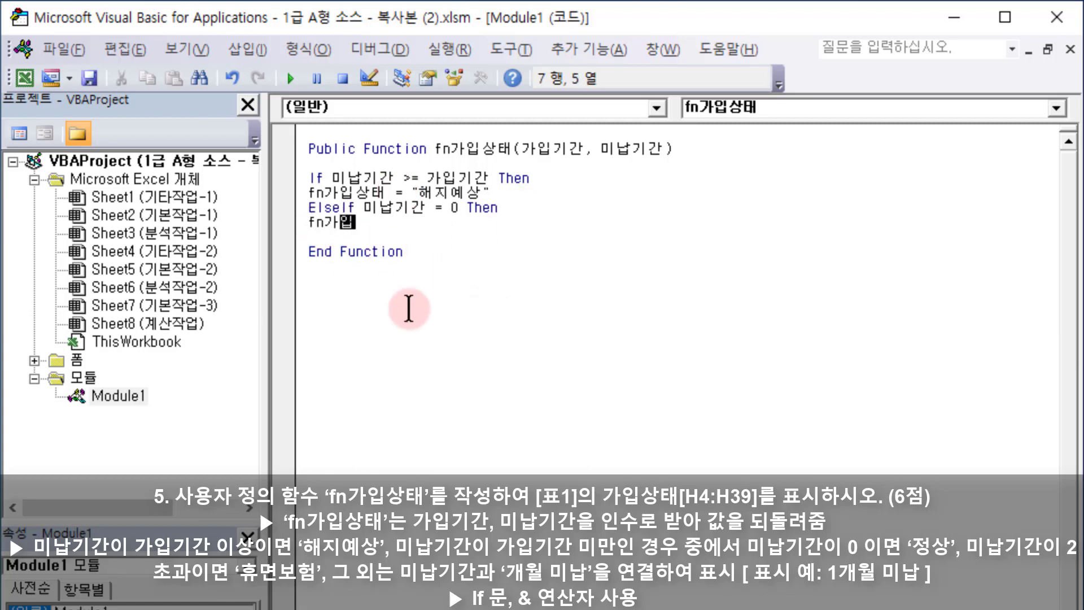
pyautogui.write('상태 =')
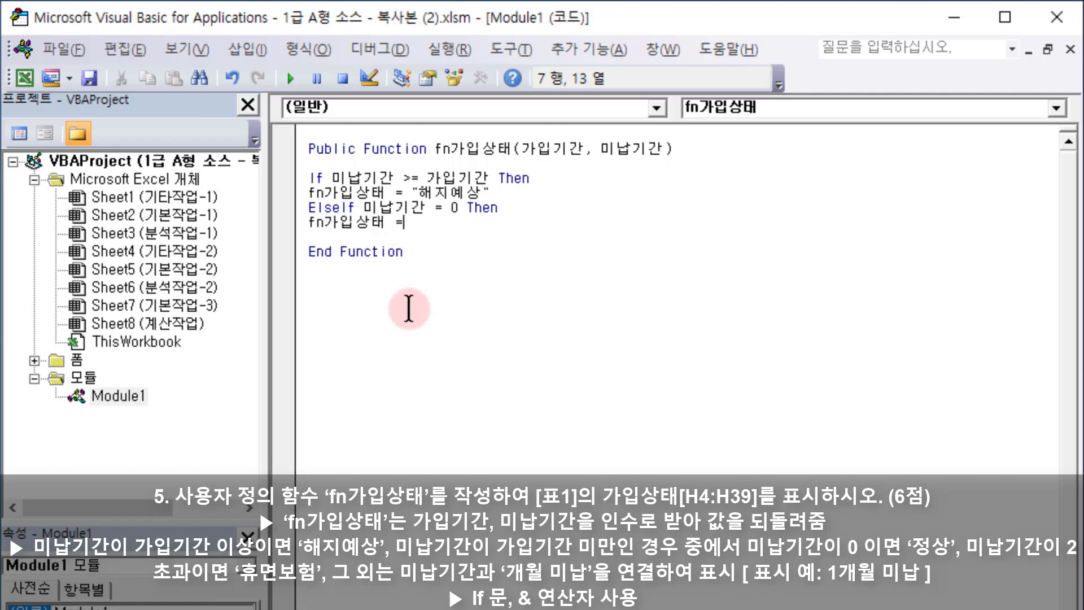
pyautogui.write(' "정상"')
pyautogui.press('Return')
# Step: Add the branch ElseIf 미납기간 > 2 Then, setting fn가입상태 to "휴면보험"
pyautogui.write('else')
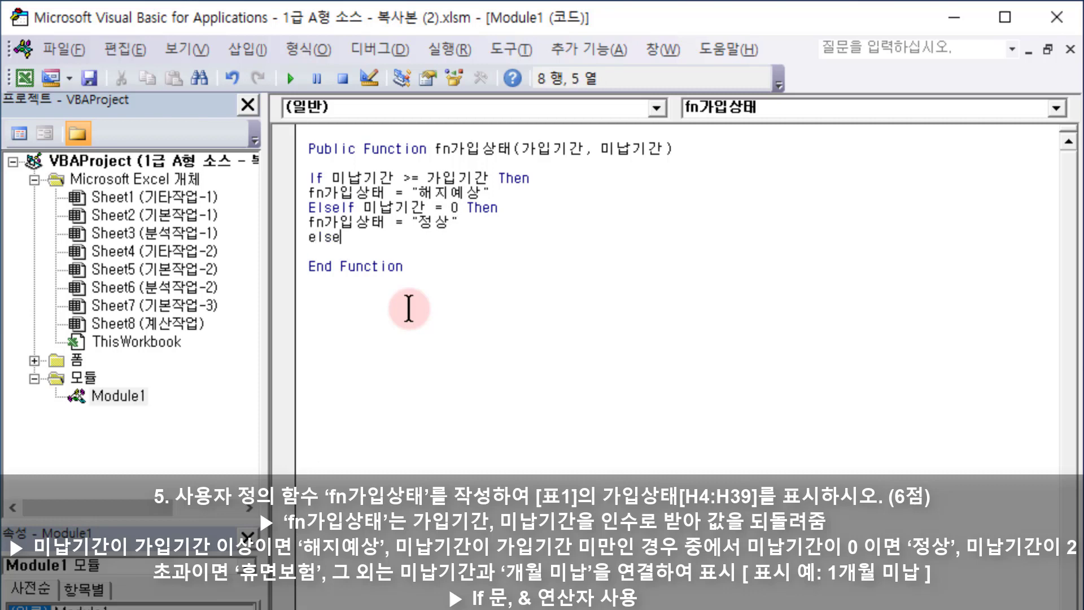
pyautogui.write('if 미납기간 ')
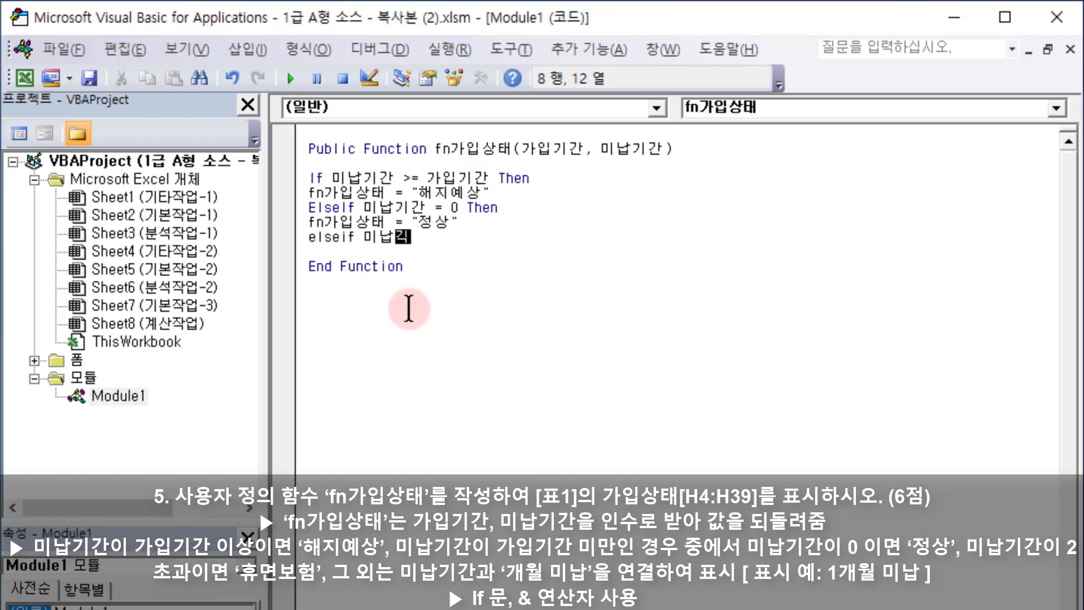
pyautogui.write('=')
pyautogui.press('BackSpace')
pyautogui.write('>2 then')
pyautogui.press('Return')
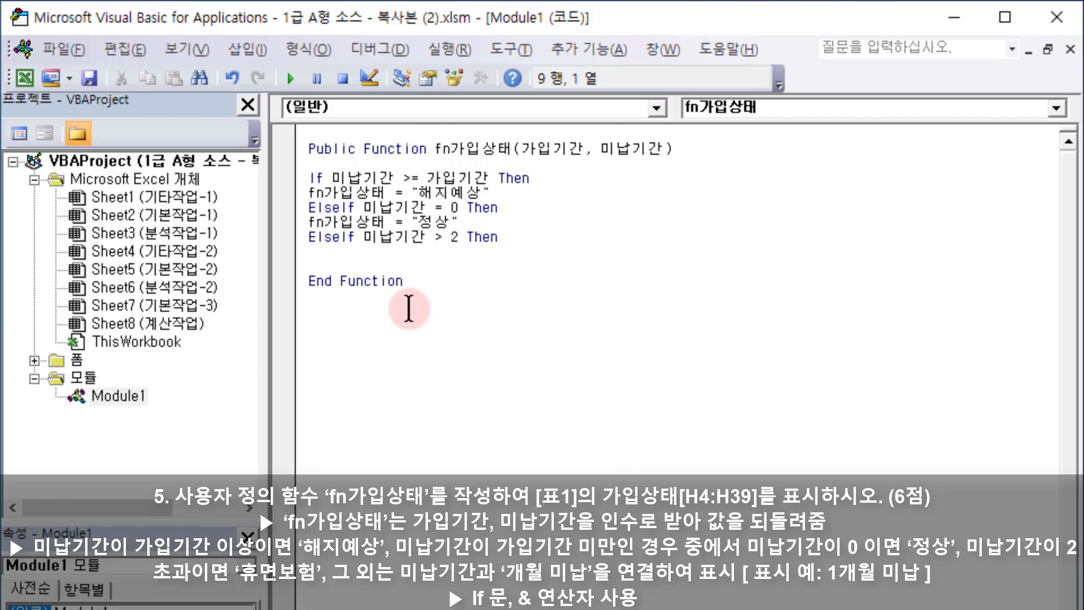
pyautogui.write('fn가입상태 ')
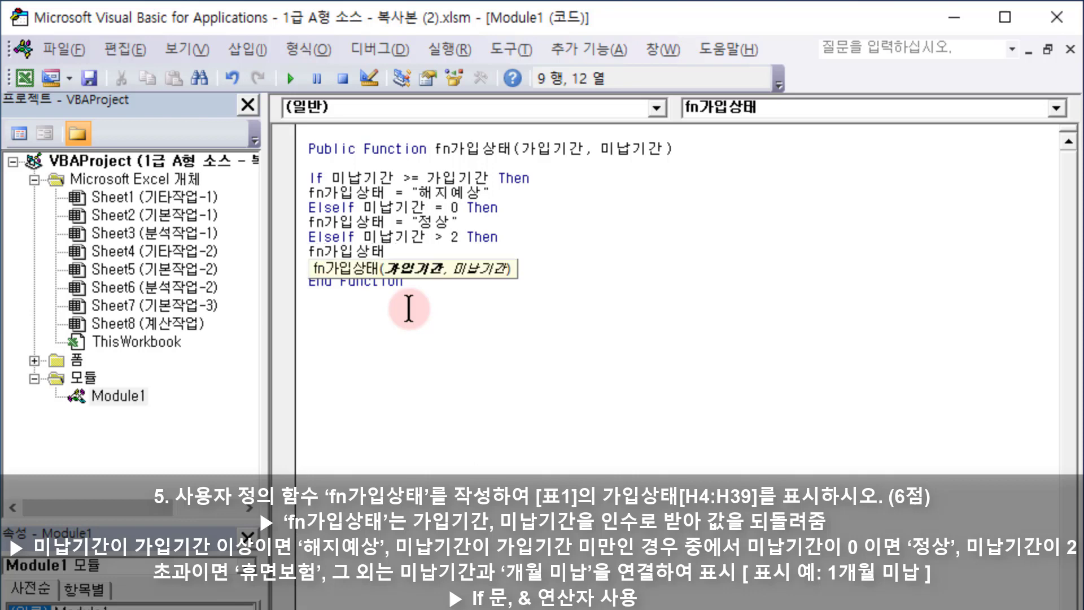
pyautogui.write('=')
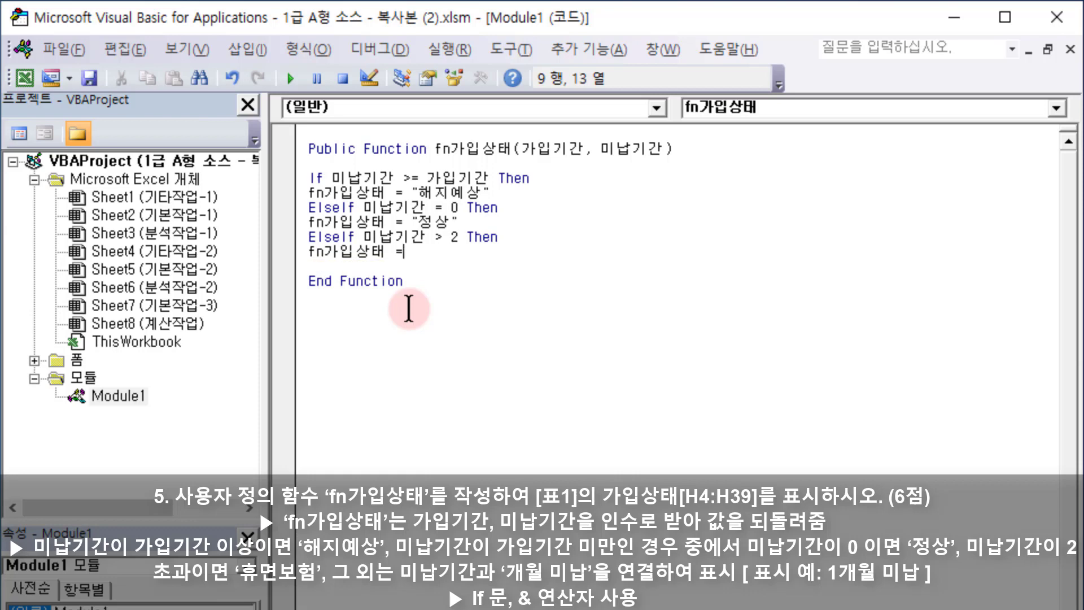
pyautogui.write(' "휴면보험"')
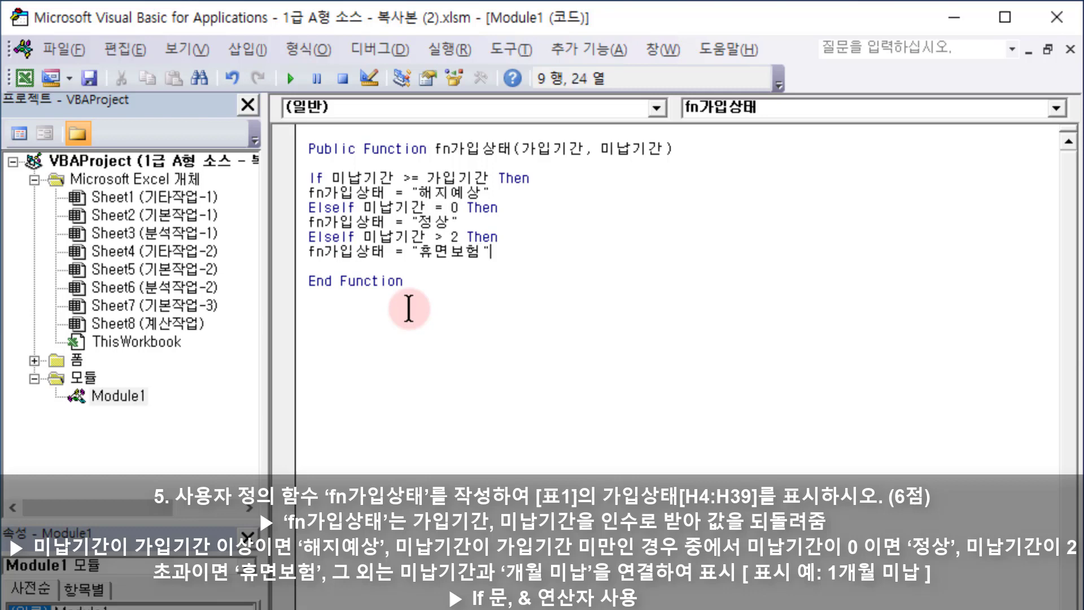
pyautogui.press('Return')
# Step: Add an Else branch setting fn가입상태 to 미납기간 & "개월 미납", and close the block with End If
pyautogui.write('ㄷ')
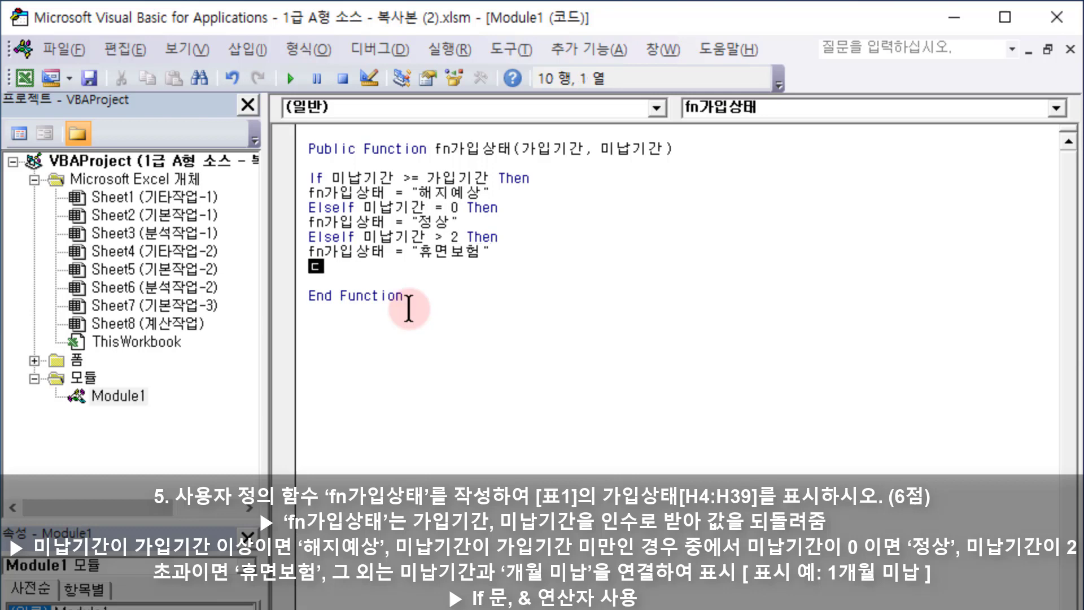
pyautogui.press('BackSpace')
pyautogui.write('else')
pyautogui.press('Return')
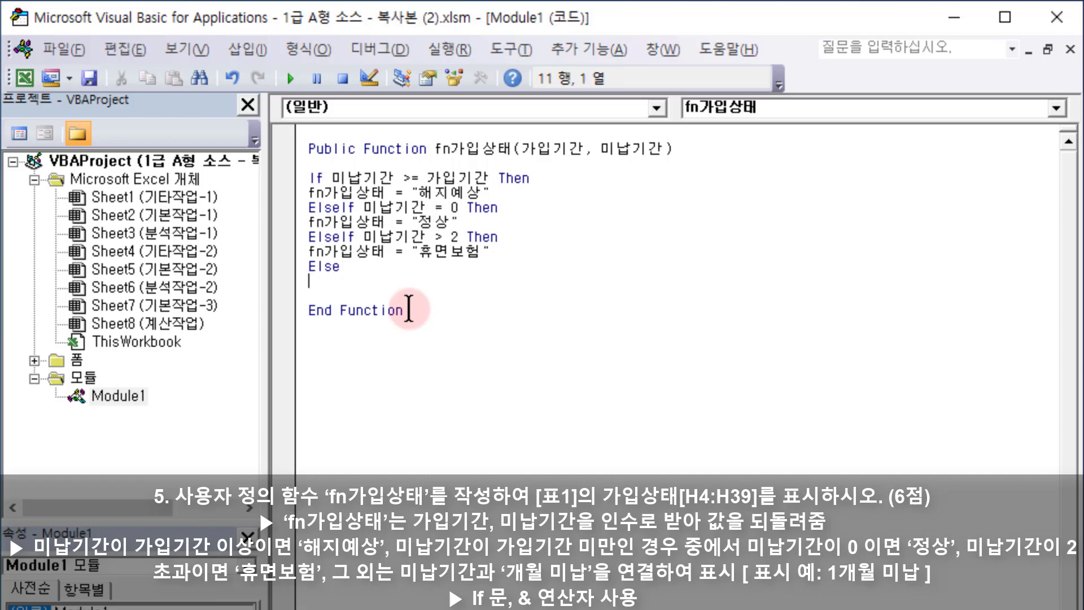
pyautogui.write('fn가입상태 ')
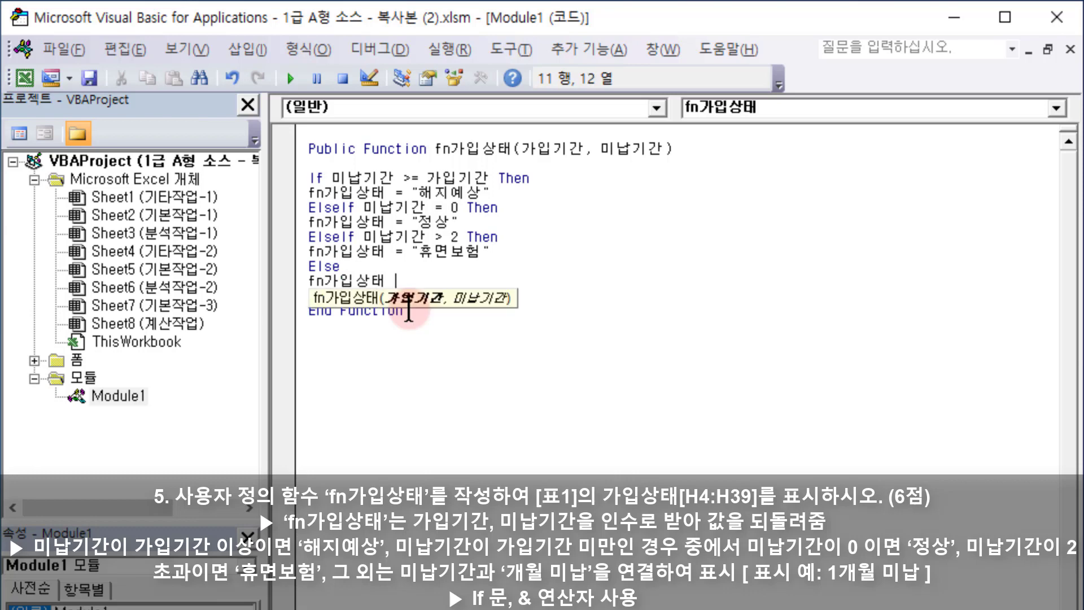
pyautogui.write('=')
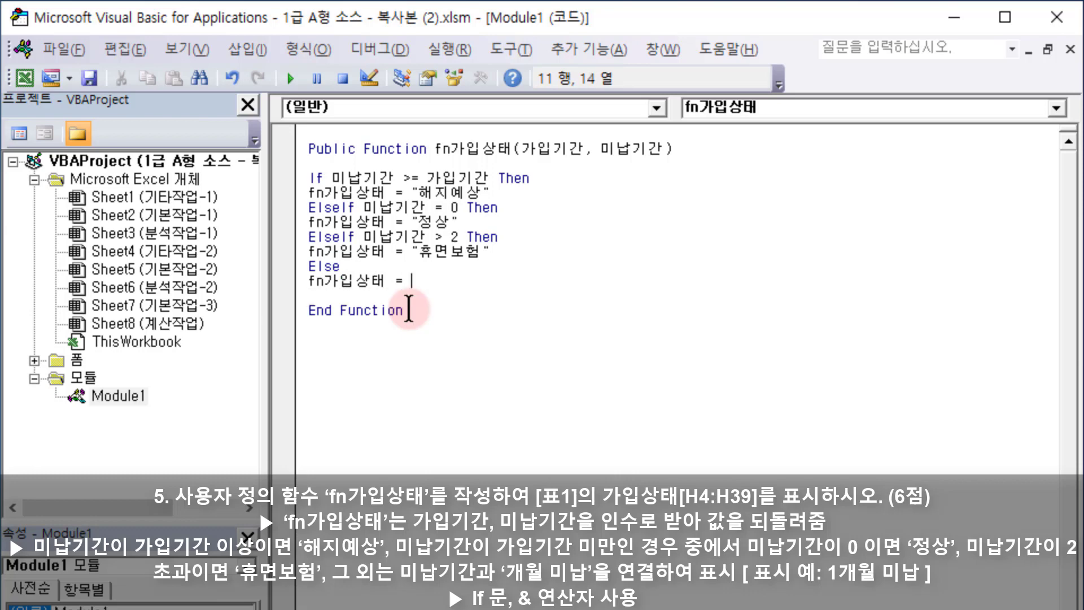
pyautogui.write(' 미납기간')
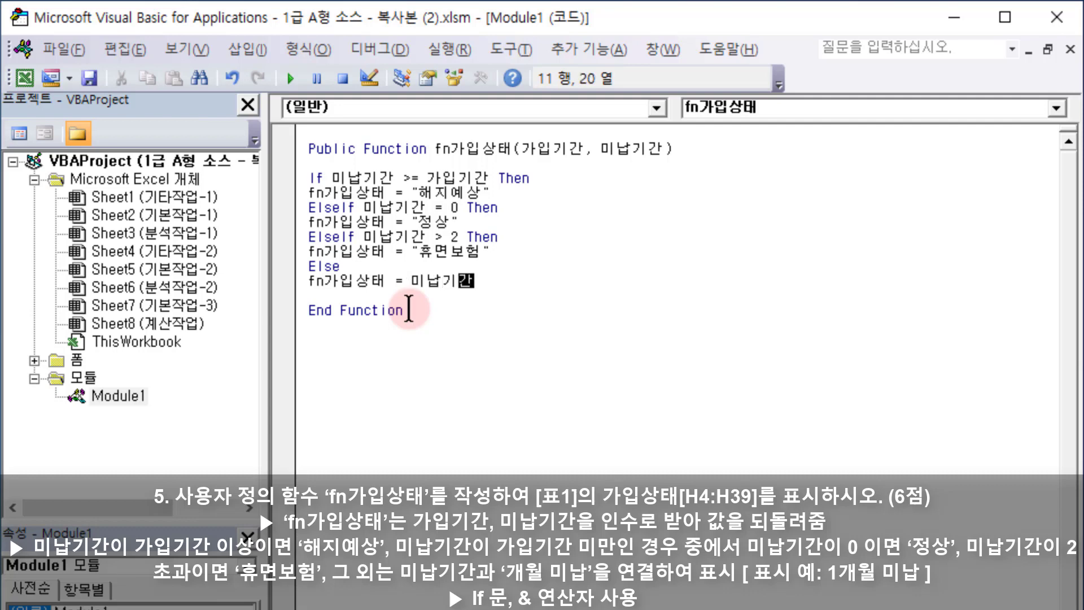
pyautogui.write(' & "개월 미납')
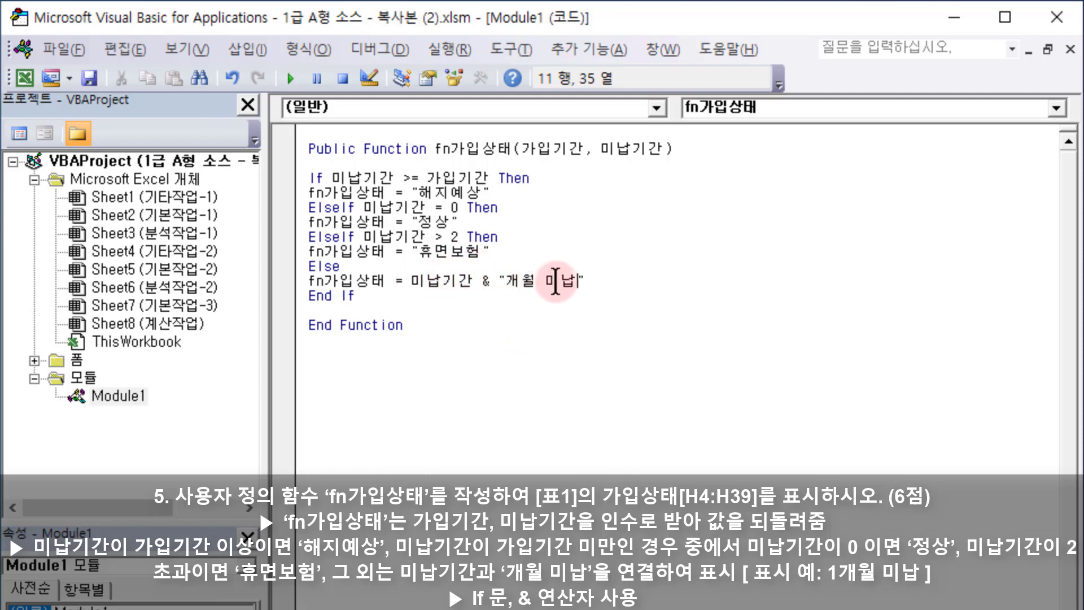
pyautogui.click(436, 298)
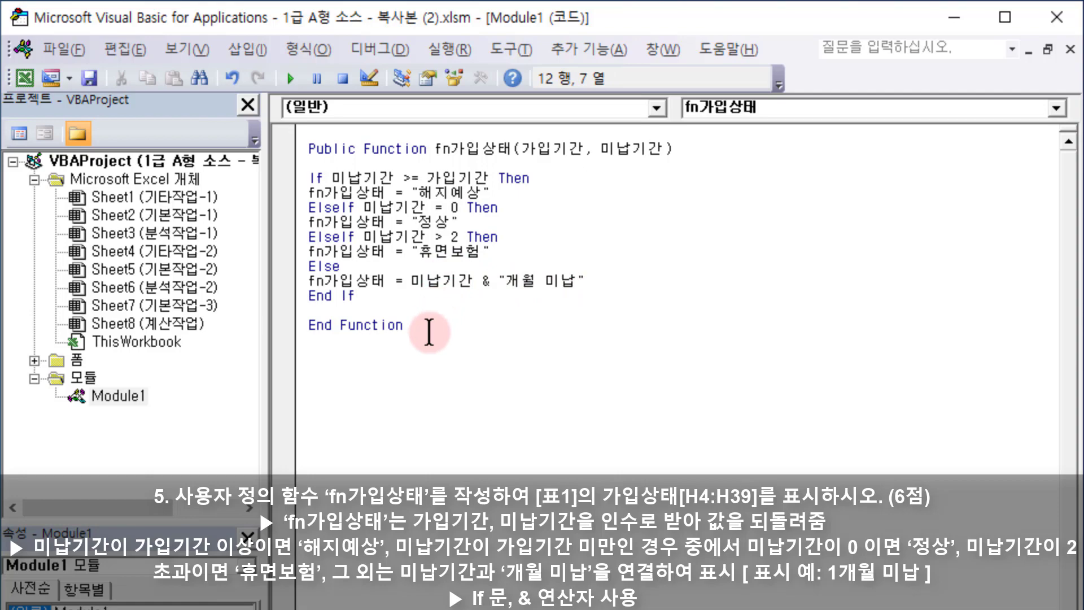
# Step: Switch to the Excel worksheet, clear the formula in H4 and insert the user-defined function fn가입상태 there
pyautogui.click(27, 77)
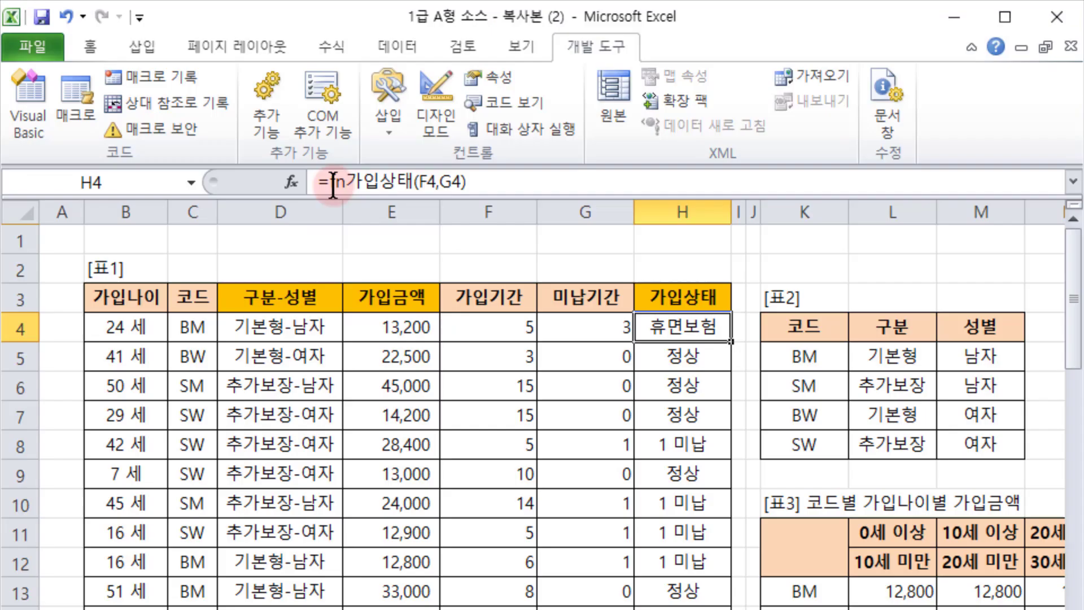
pyautogui.moveTo(476, 182); pyautogui.dragTo(269, 186)
pyautogui.press('BackSpace')
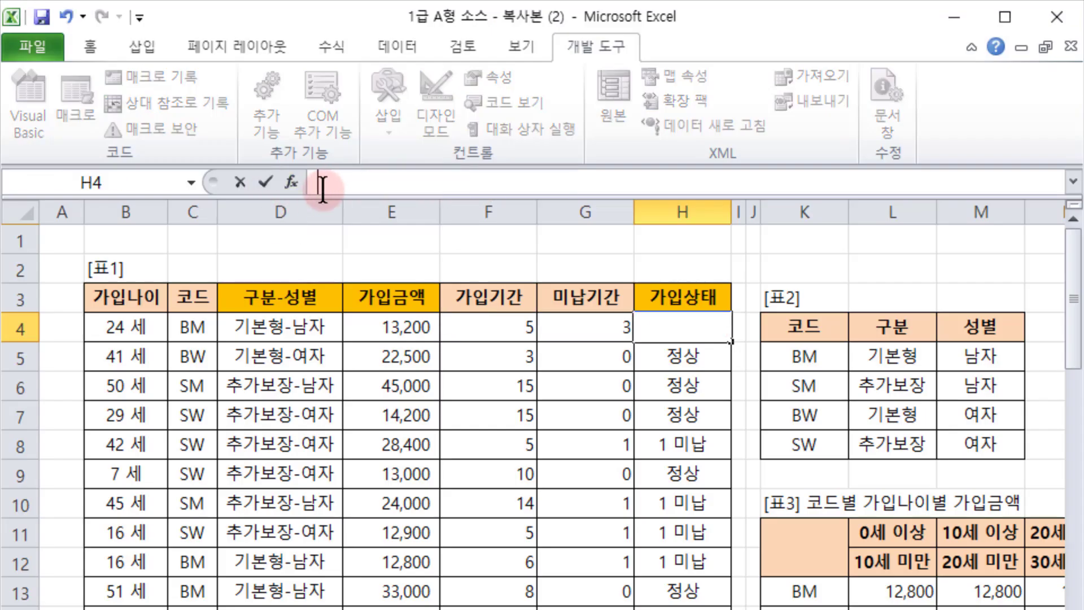
pyautogui.click(290, 182)
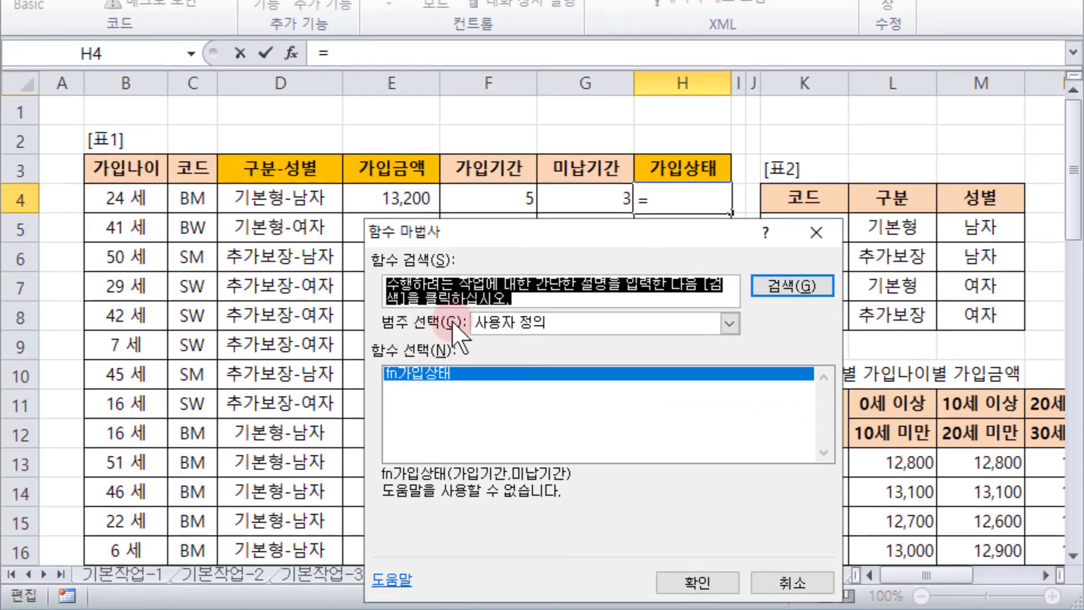
pyautogui.click(723, 582)
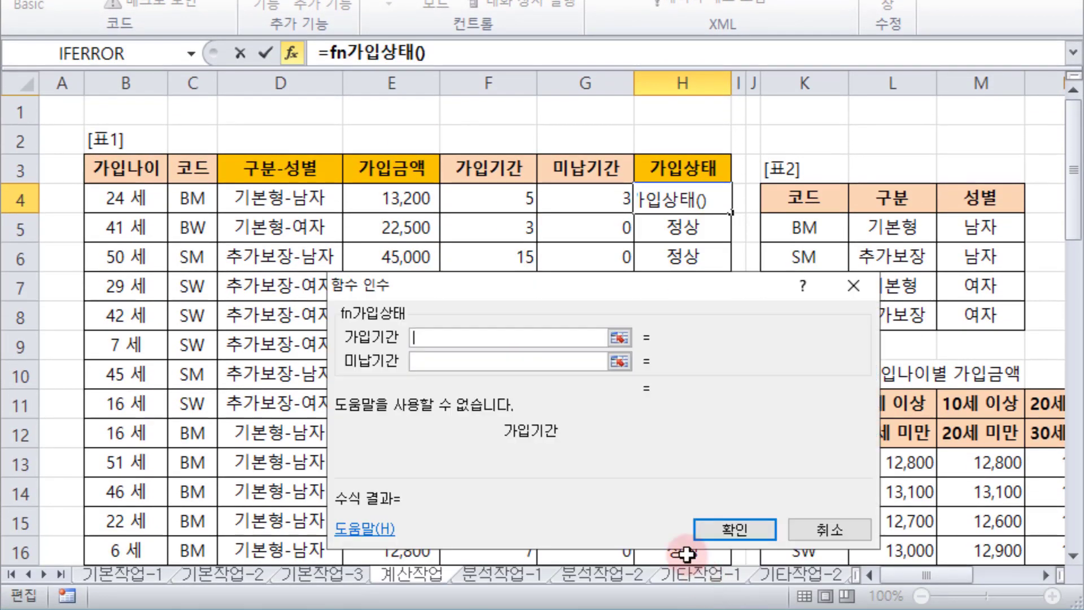
# Step: Set the function's 가입기간 argument to F4 and 미납기간 to G4, and fill the formula down to H39
pyautogui.click(483, 198)
pyautogui.click(492, 360)
pyautogui.click(576, 201)
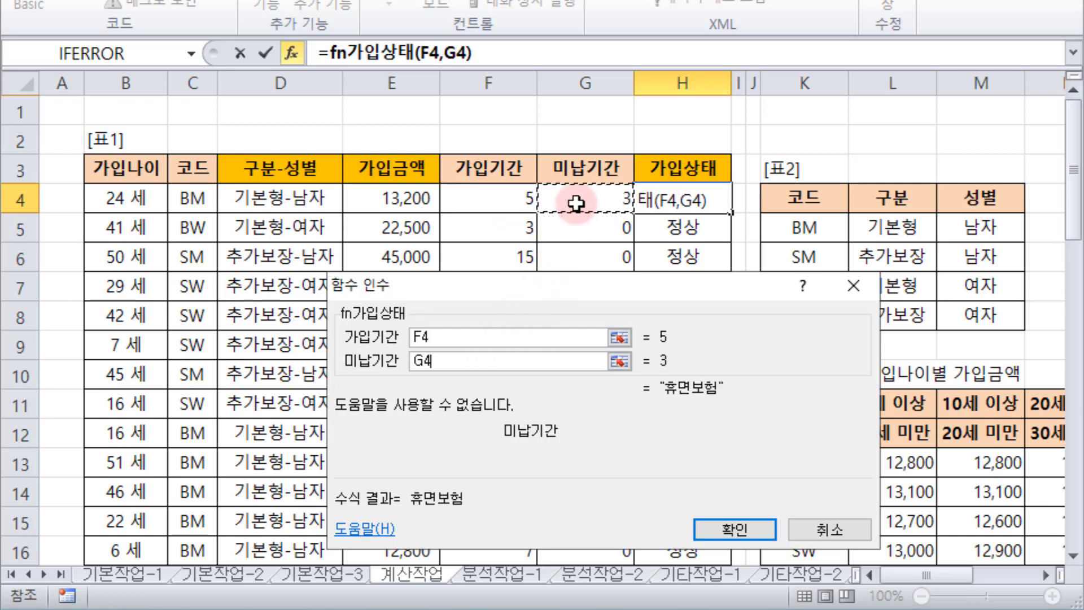
pyautogui.click(734, 530)
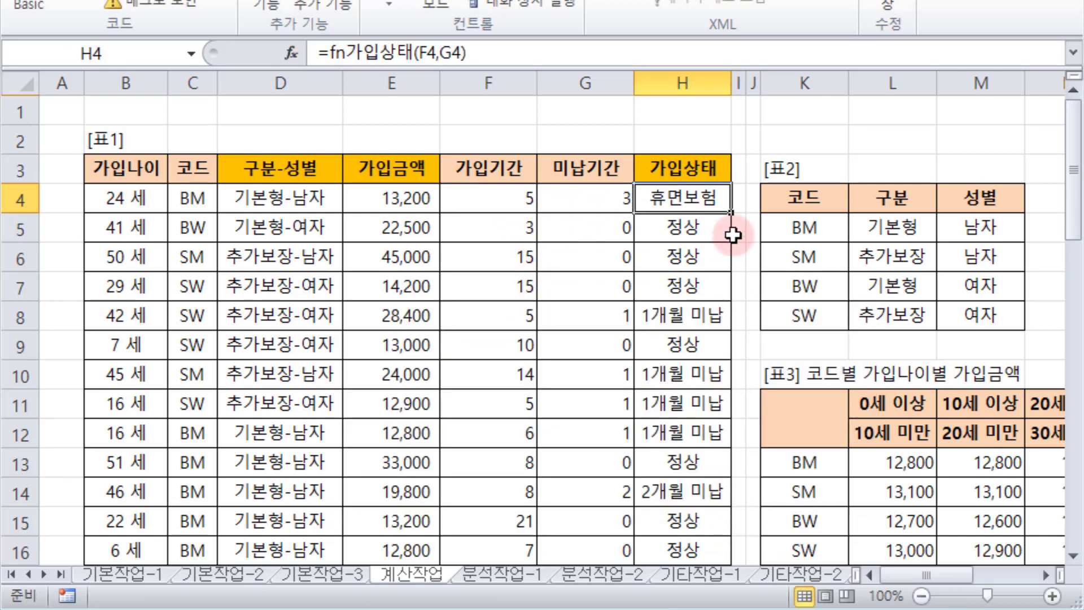
pyautogui.moveTo(731, 226); pyautogui.dragTo(709, 528)
pyautogui.scroll(7, 712, 463)
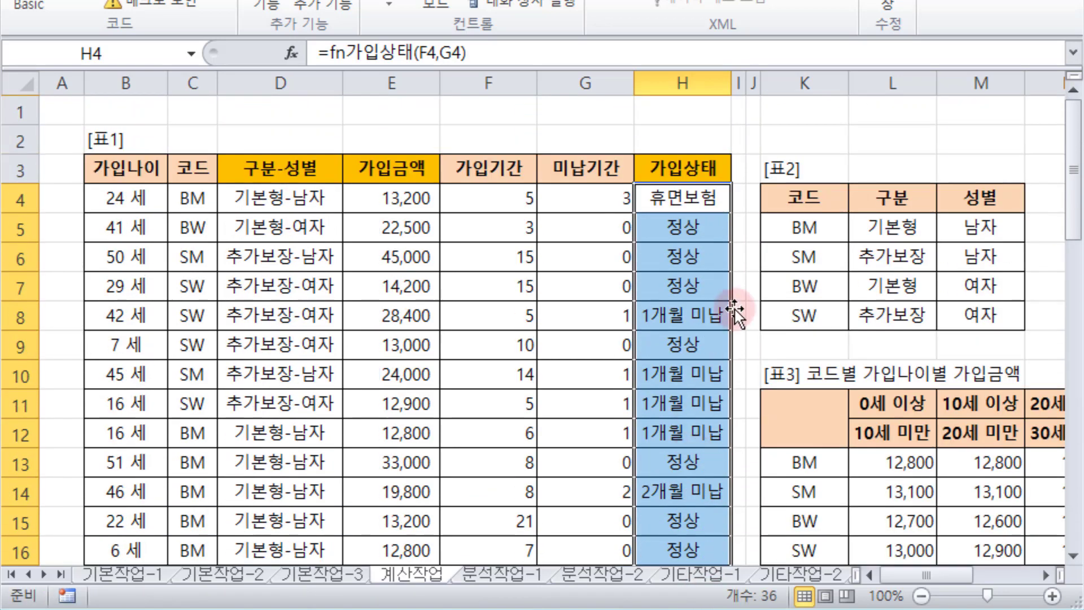
# Step: Examine the 가입상태 results in [표1] against the 가입기간 and 미납기간 values, including those in row 26
pyautogui.click(702, 204)
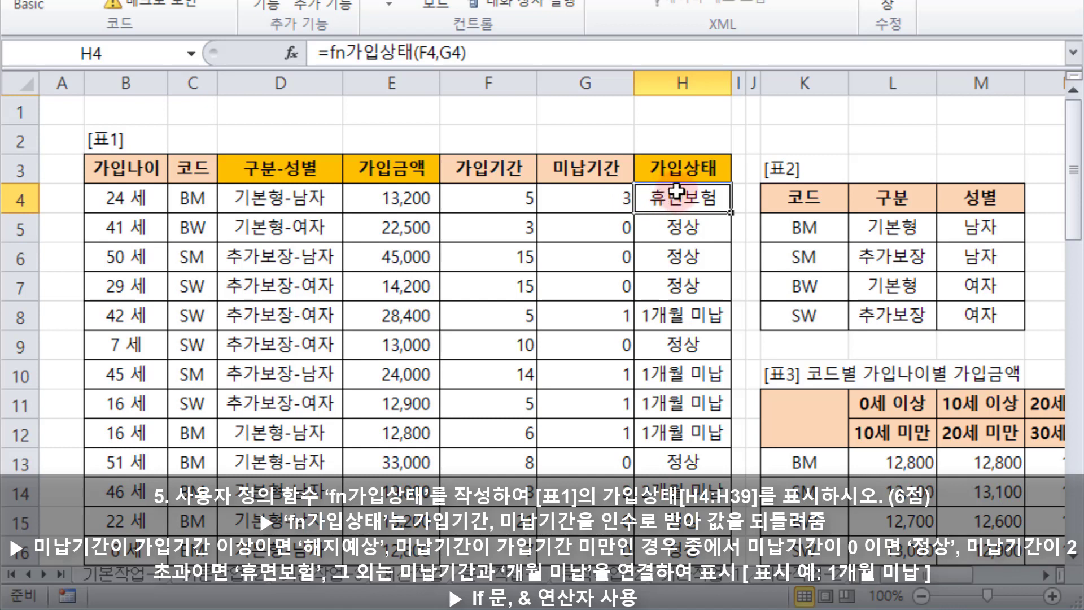
pyautogui.click(686, 227)
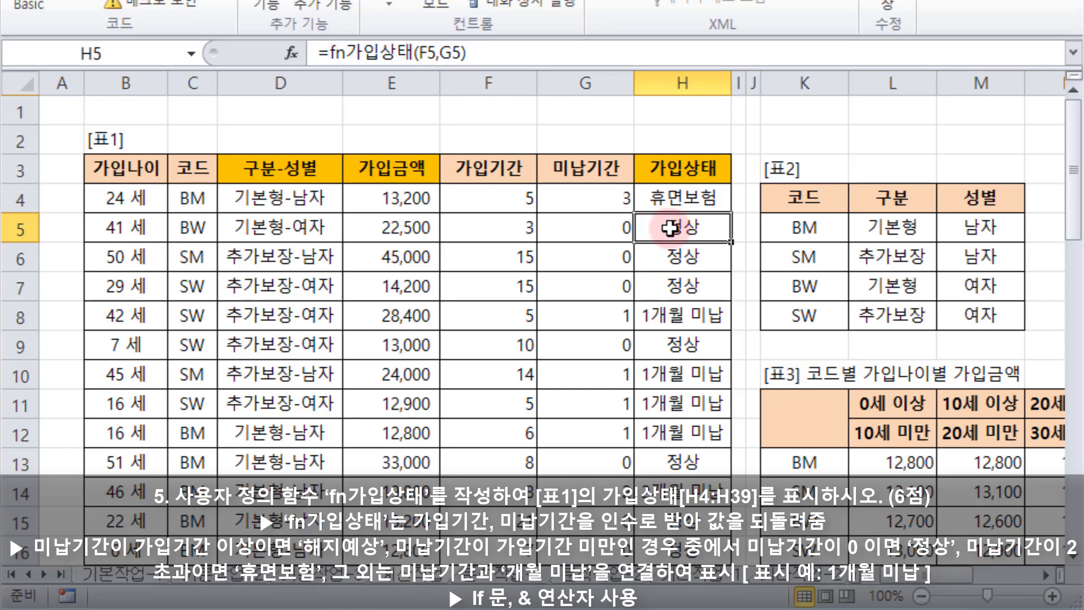
pyautogui.scroll(-1, 670, 231)
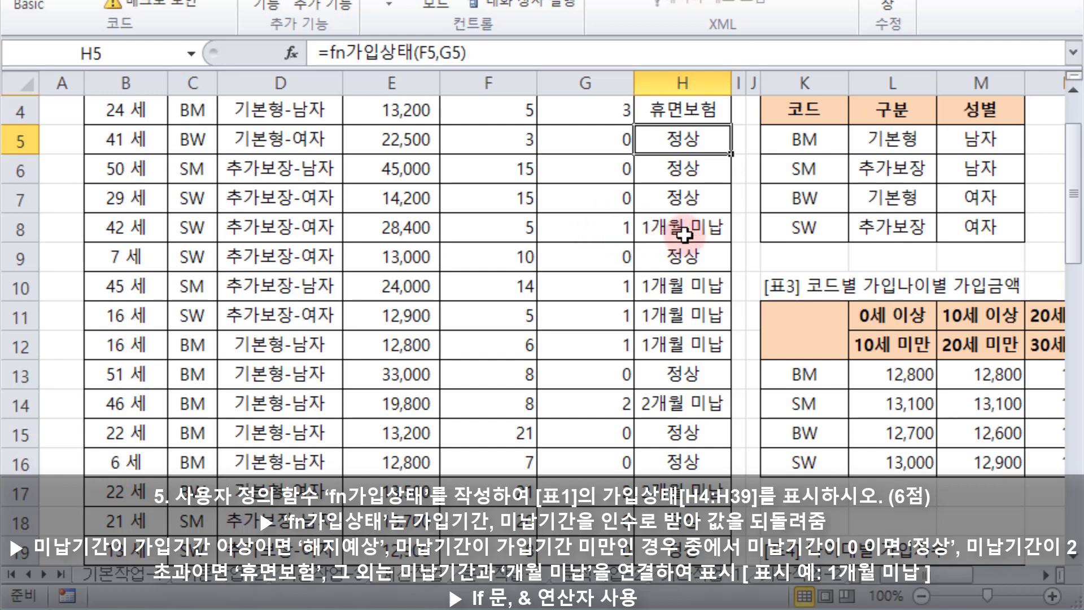
pyautogui.scroll(-6, 685, 234)
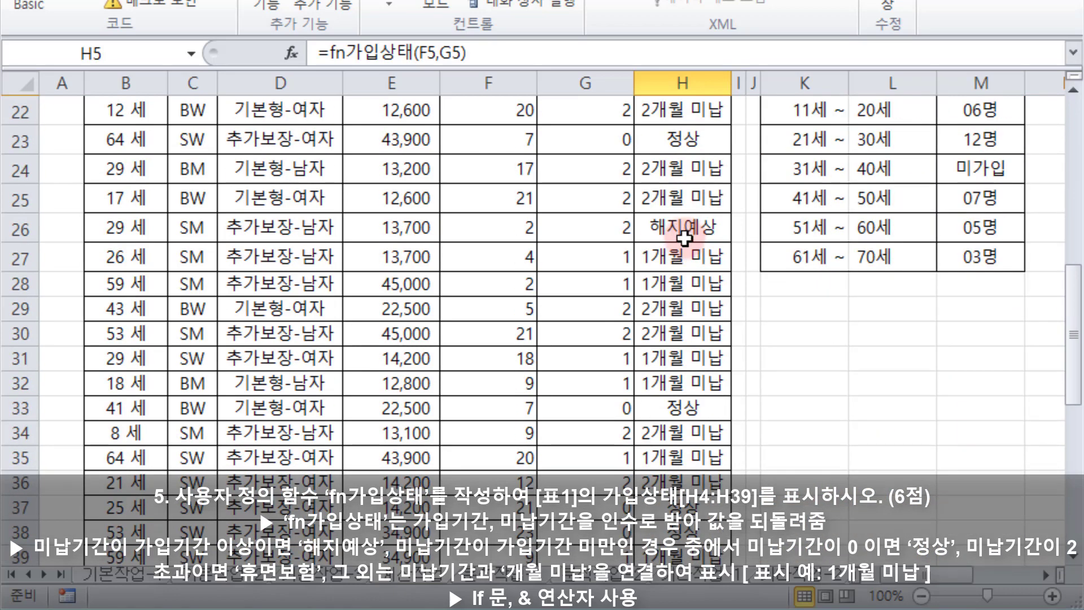
pyautogui.click(683, 232)
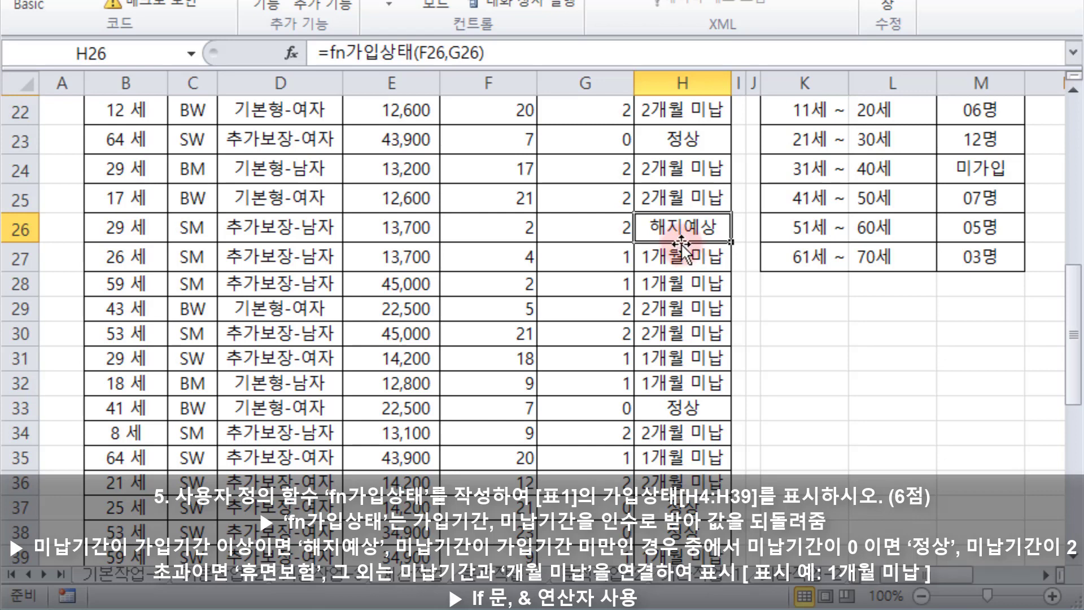
pyautogui.click(507, 230)
pyautogui.click(597, 229)
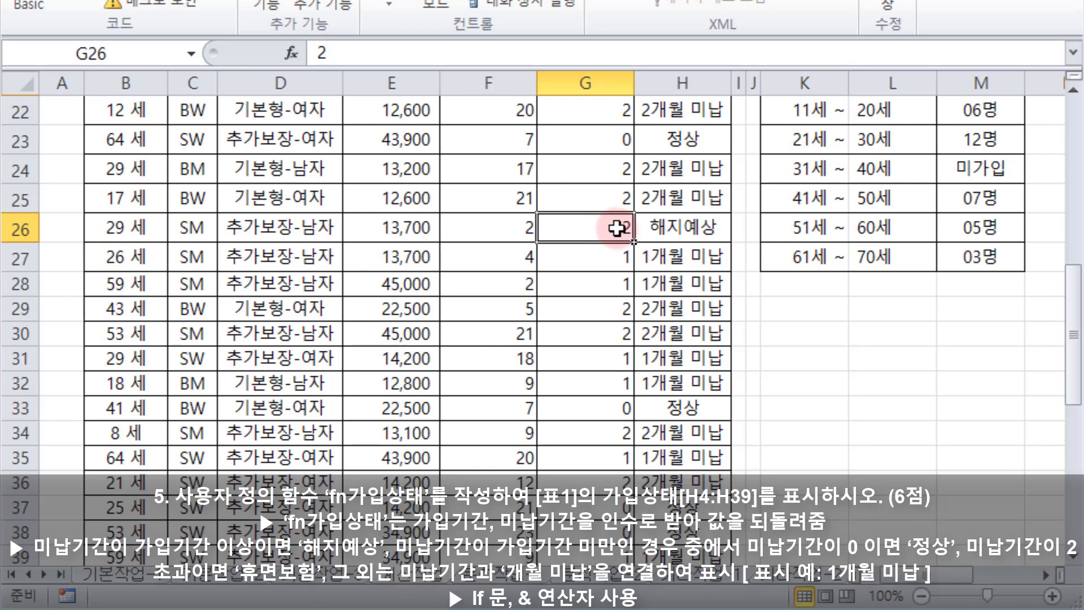
pyautogui.click(666, 231)
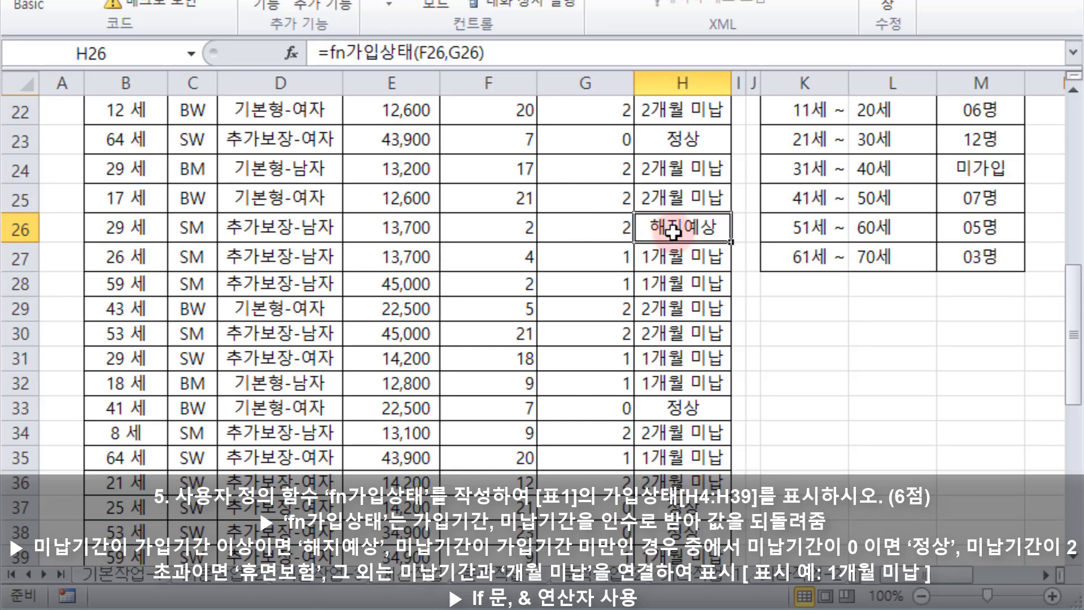
pyautogui.scroll(-2, 700, 238)
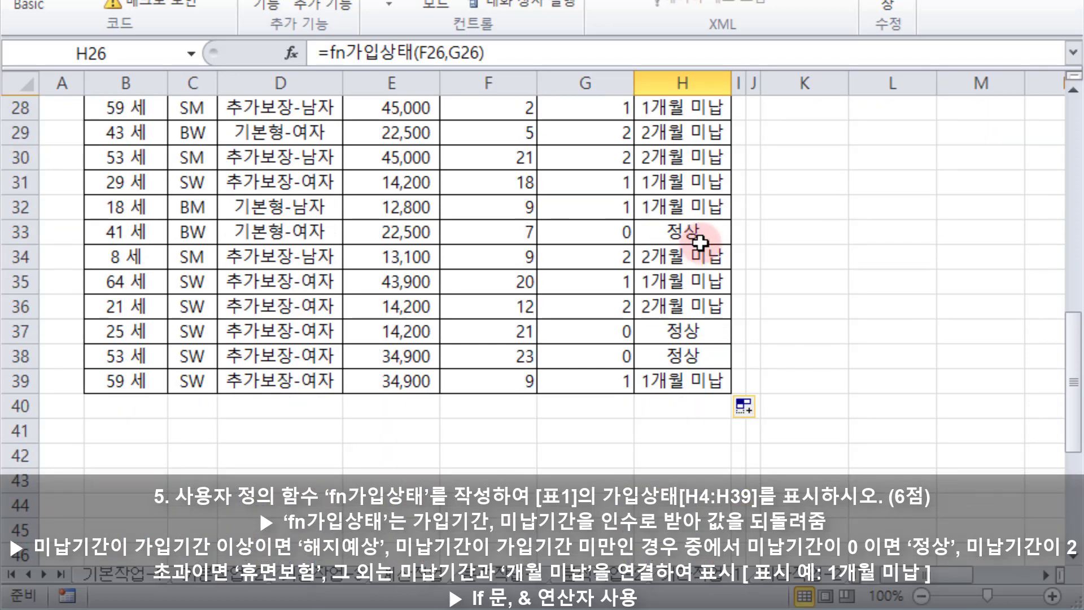
pyautogui.scroll(4, 697, 237)
pyautogui.scroll(5, 700, 243)
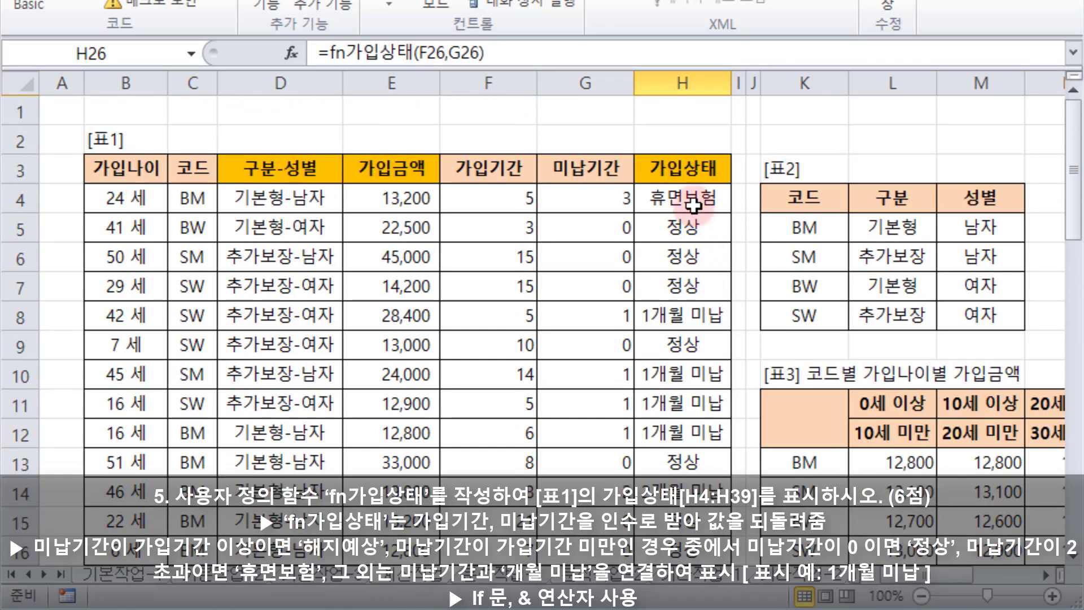